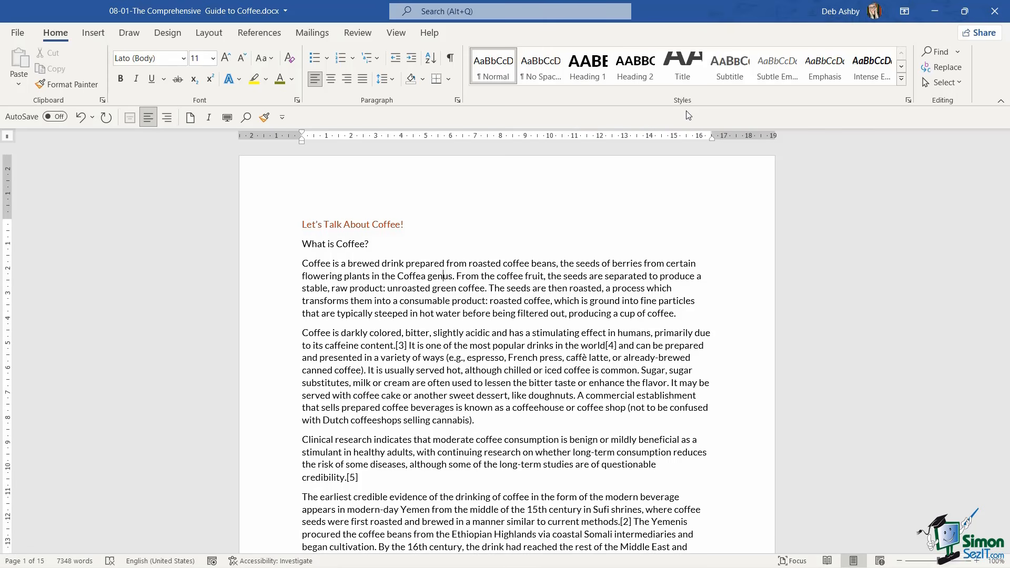
Examine the Styles gallery and the formatting of the document title, the "What is Coffee?" subheading, the opening body paragraphs and the Etymology heading
left_click(902, 80)
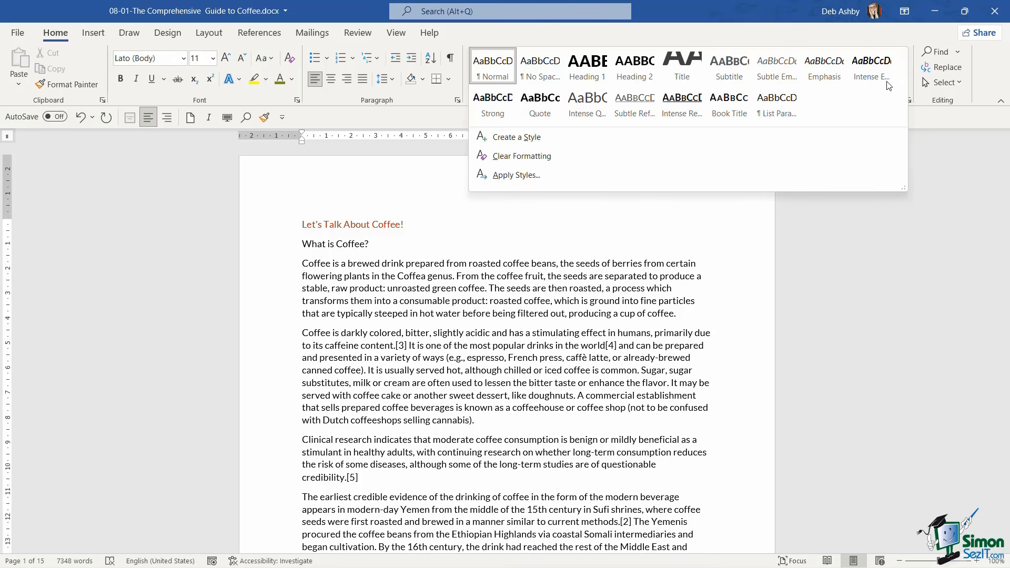
left_click(488, 264)
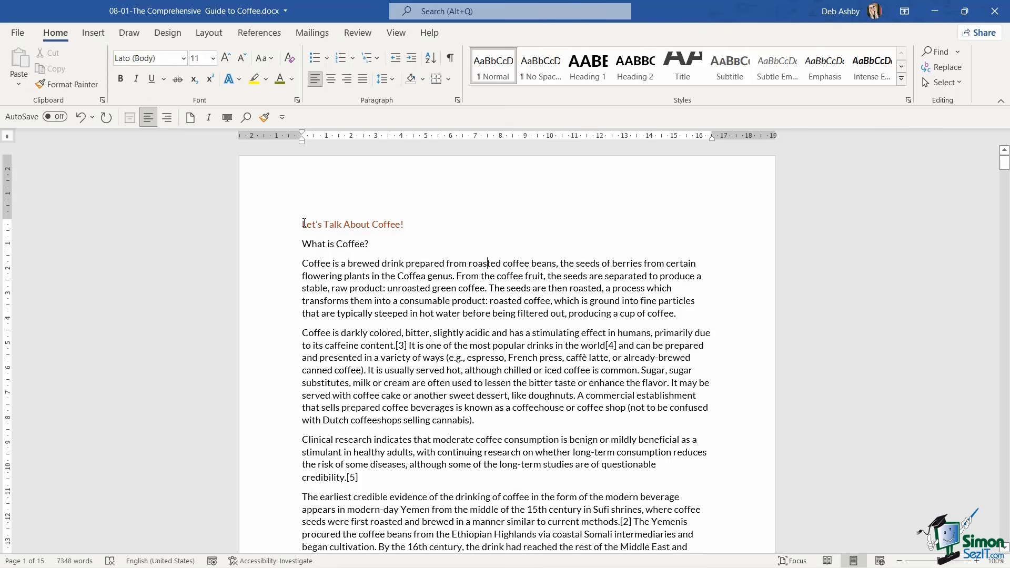
left_click(277, 230)
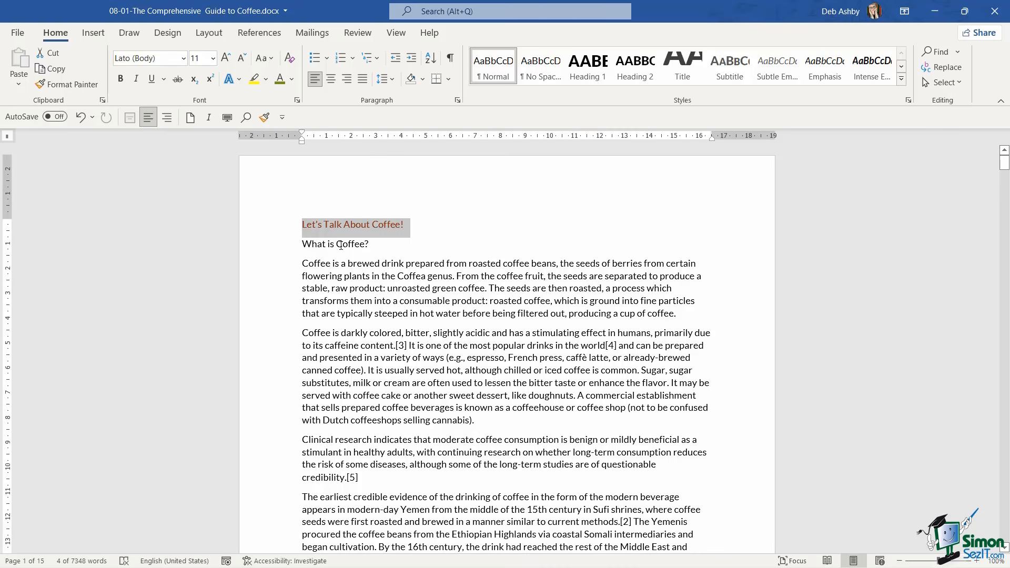
left_click(279, 248)
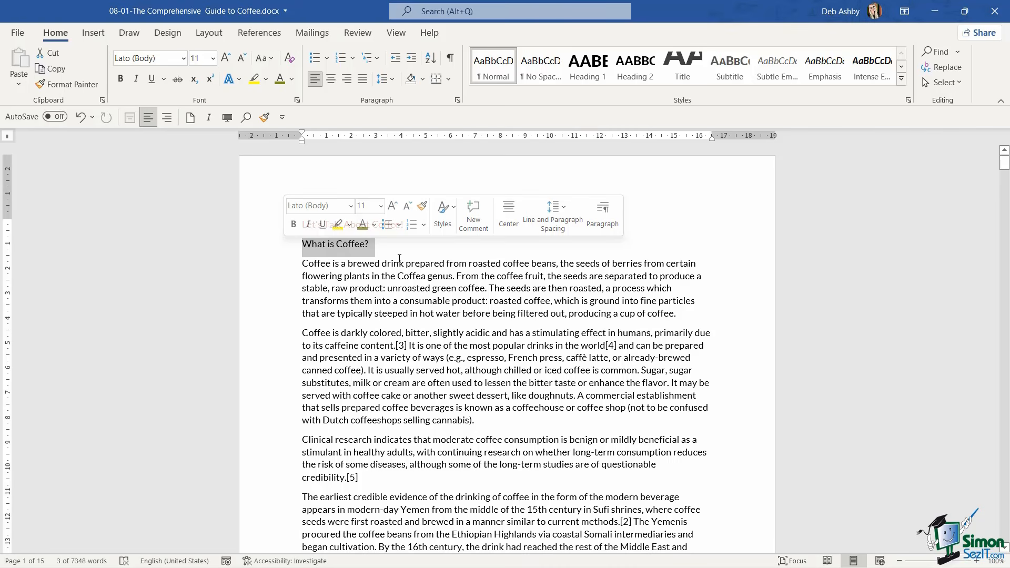
left_click(413, 276)
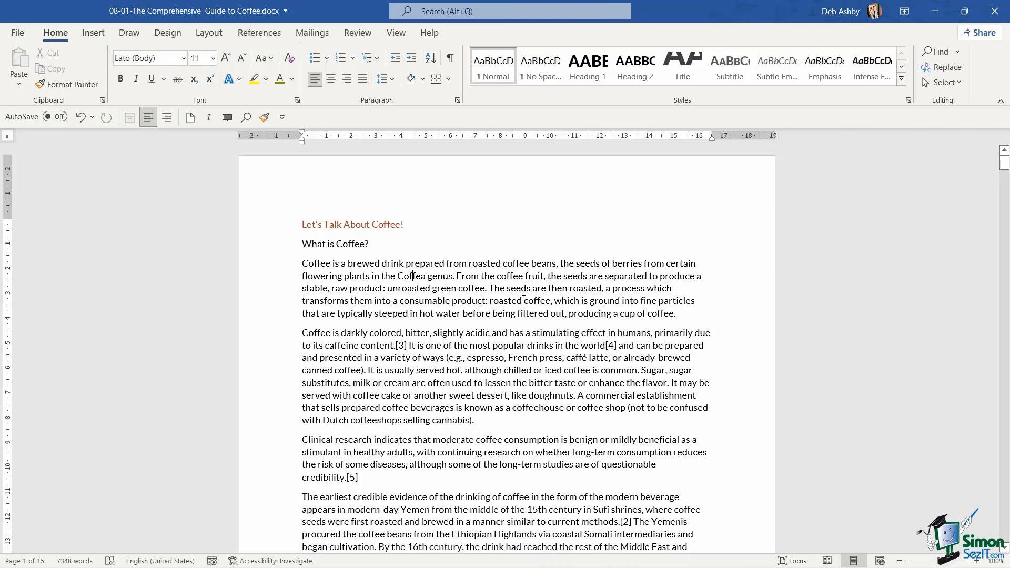
left_click_drag(286, 266, 263, 483)
scroll(500, 378, "down", 3)
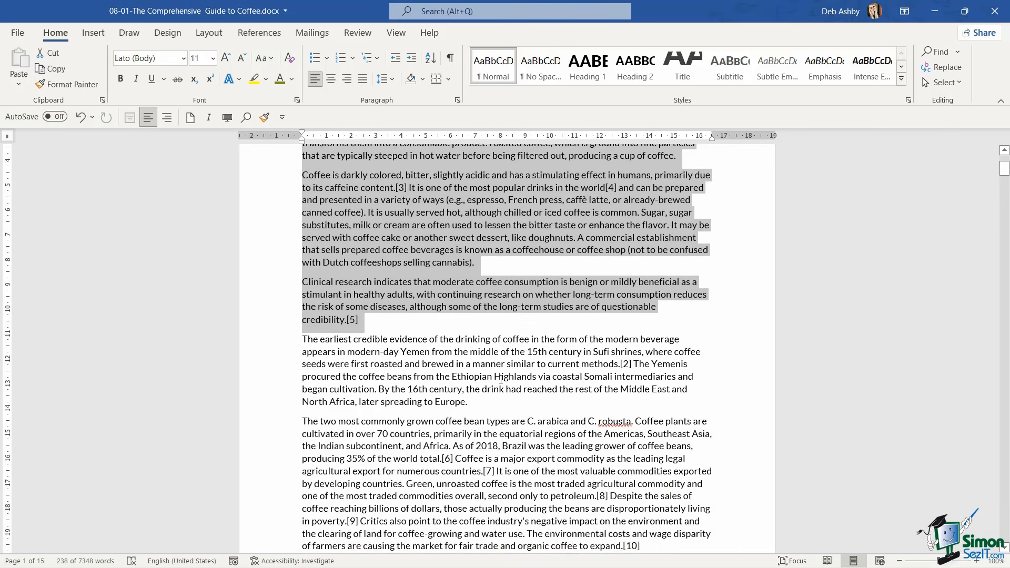
scroll(500, 377, "up", 2)
scroll(498, 378, "up", 1)
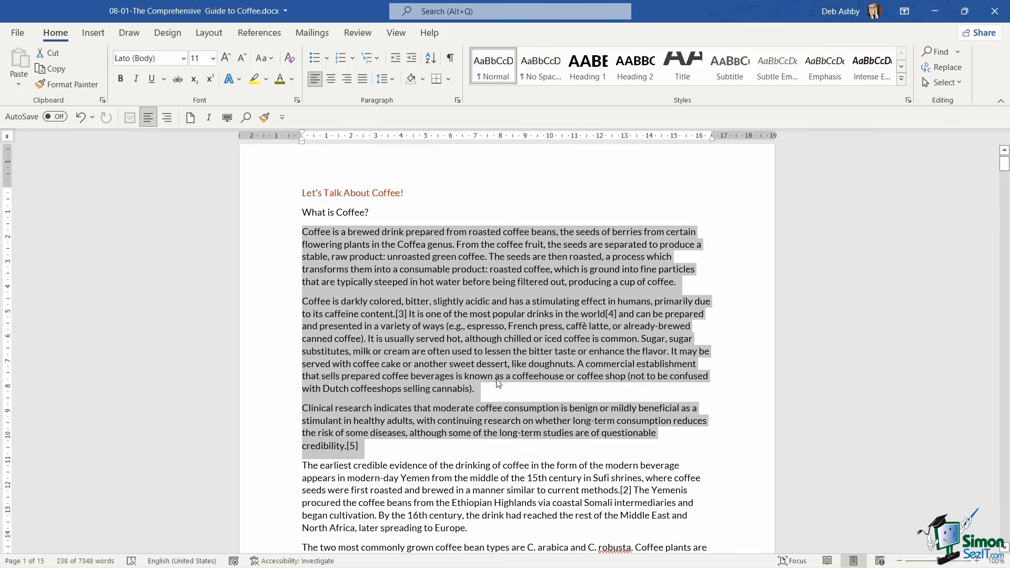
left_click(415, 251)
scroll(267, 290, "down", 8)
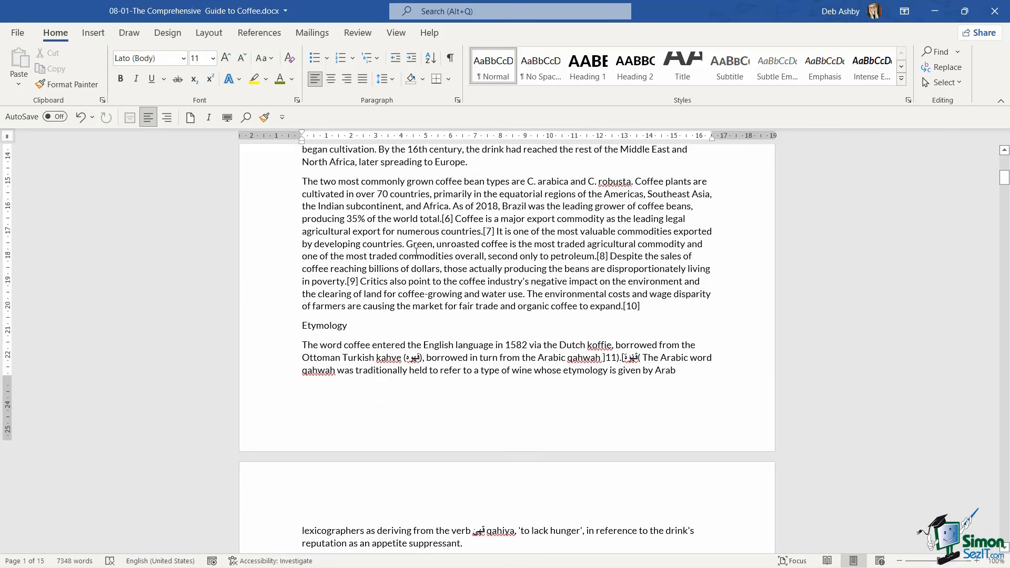
left_click(267, 290)
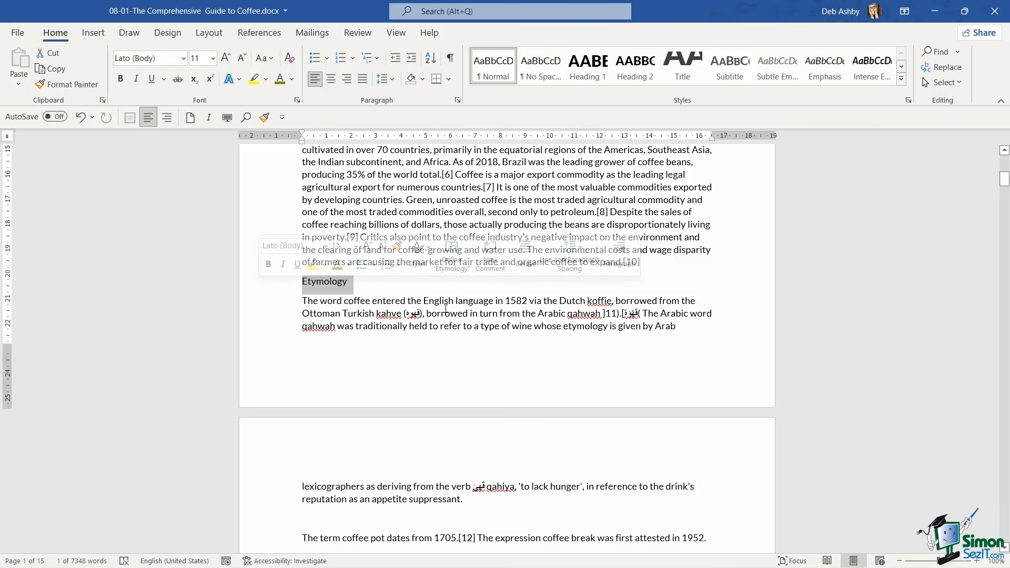
key("ctrl+Home")
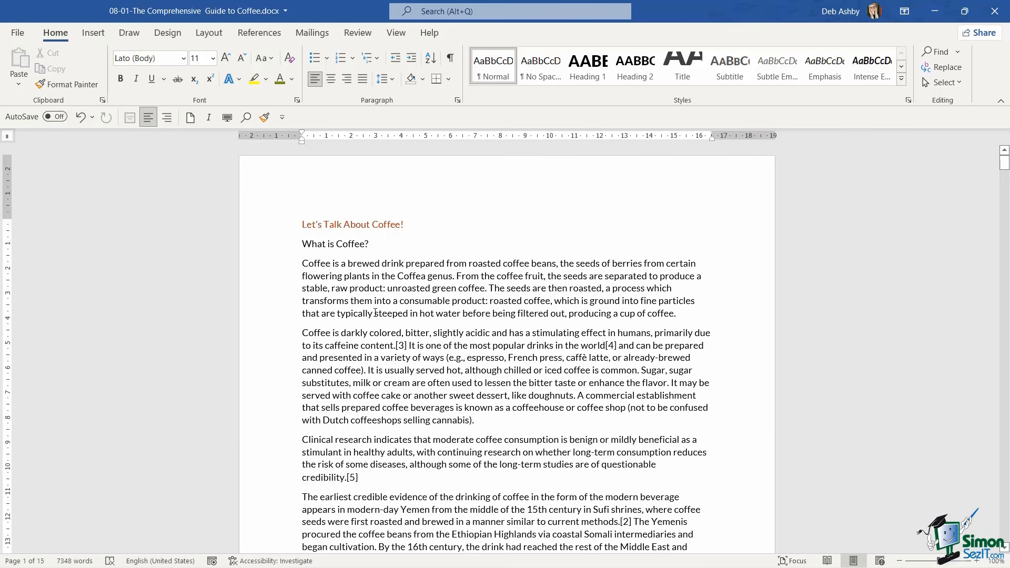
Examine the plain-text headings from "Let's Talk About Coffee!" through "Historical transmission" and the unstyled pages that follow
left_click(272, 227)
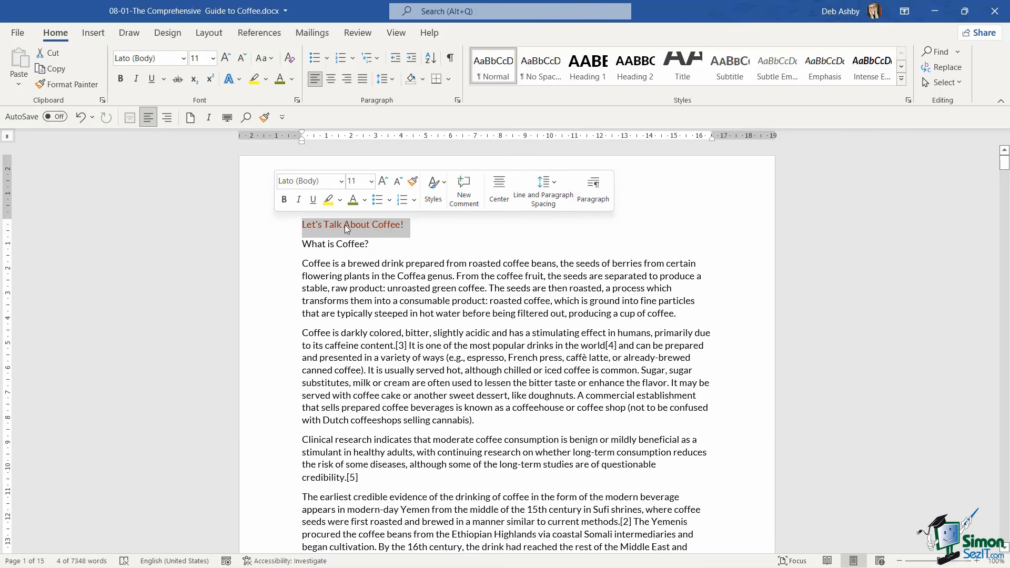
left_click(279, 246)
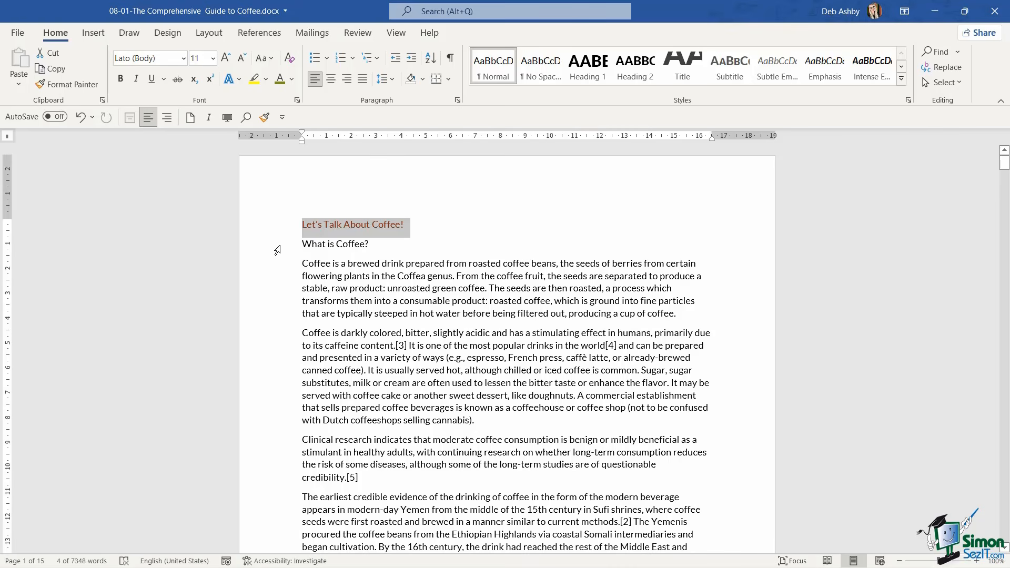
scroll(414, 284, "down", 7)
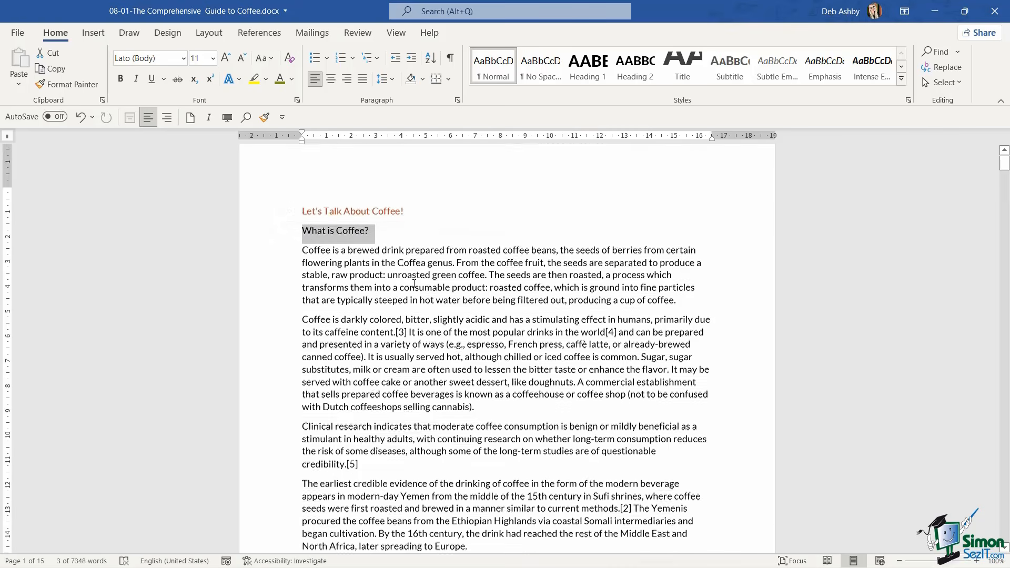
scroll(414, 284, "down", 6)
left_click(262, 255)
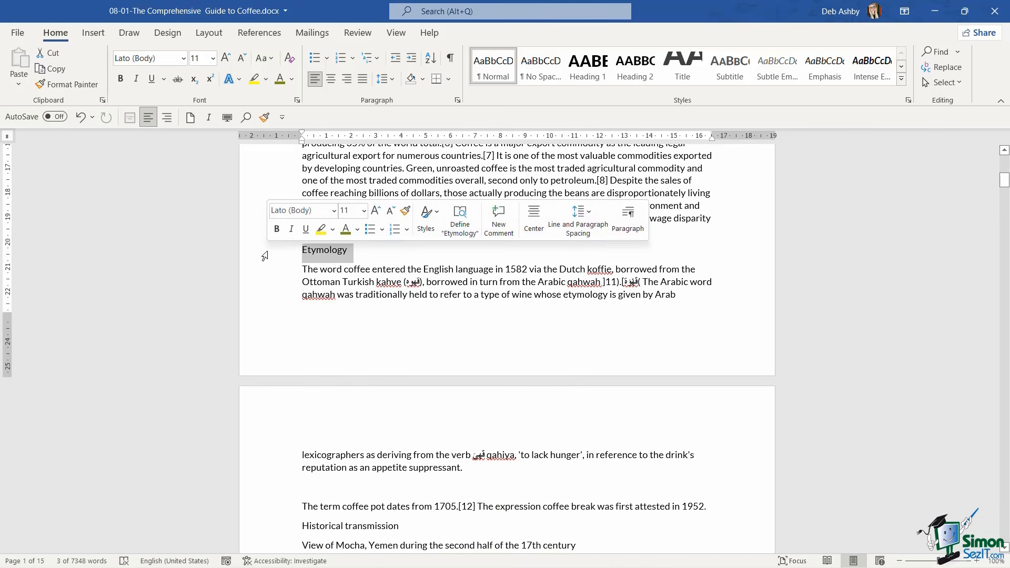
scroll(282, 313, "down", 6)
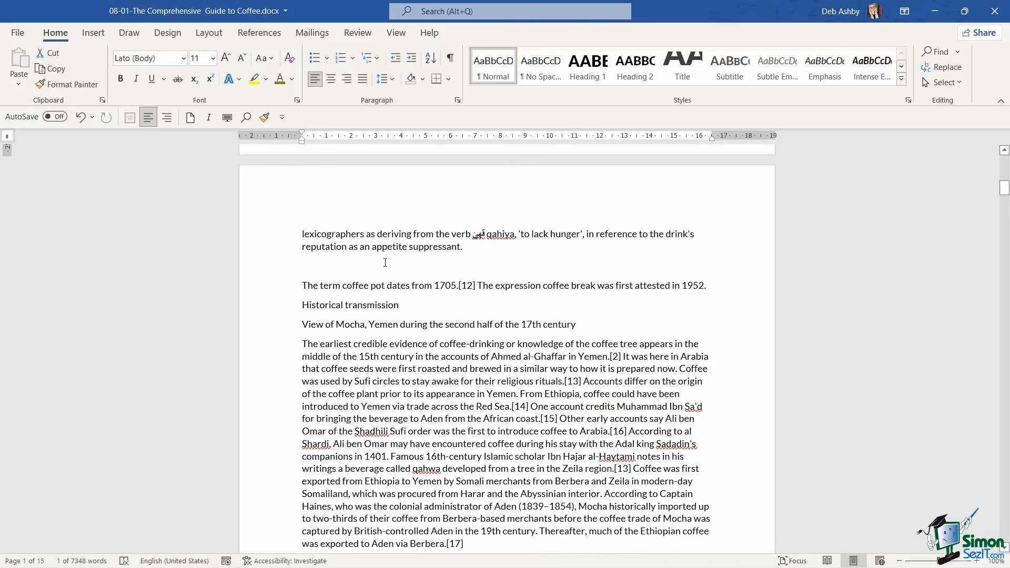
left_click(274, 308)
scroll(409, 354, "down", 7)
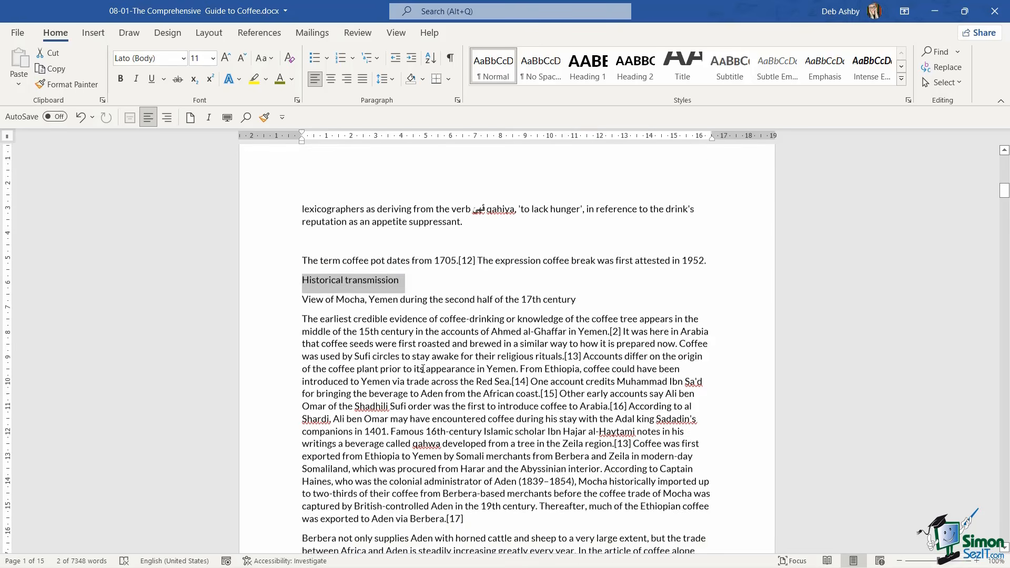
scroll(409, 354, "down", 15)
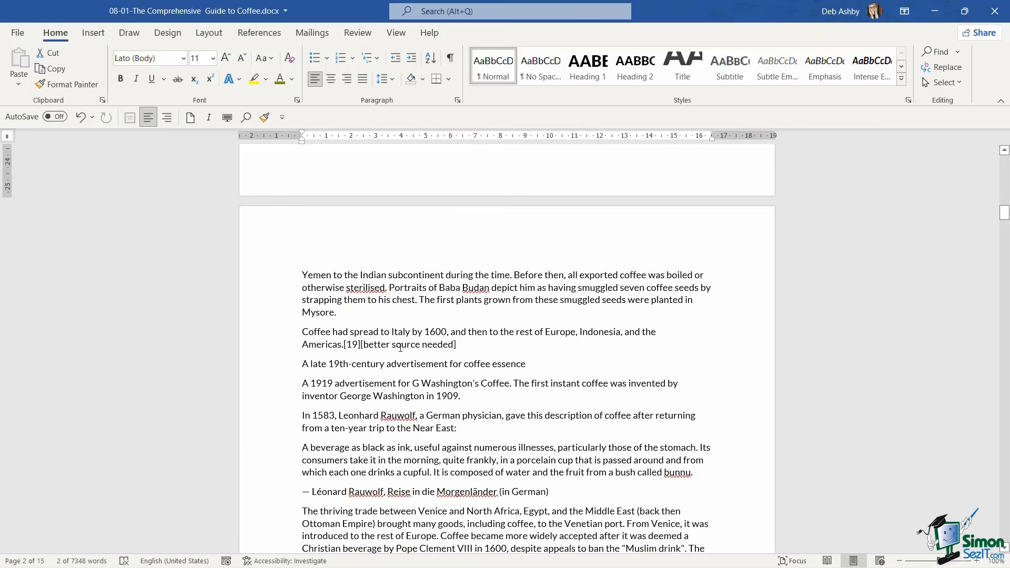
scroll(401, 348, "down", 10)
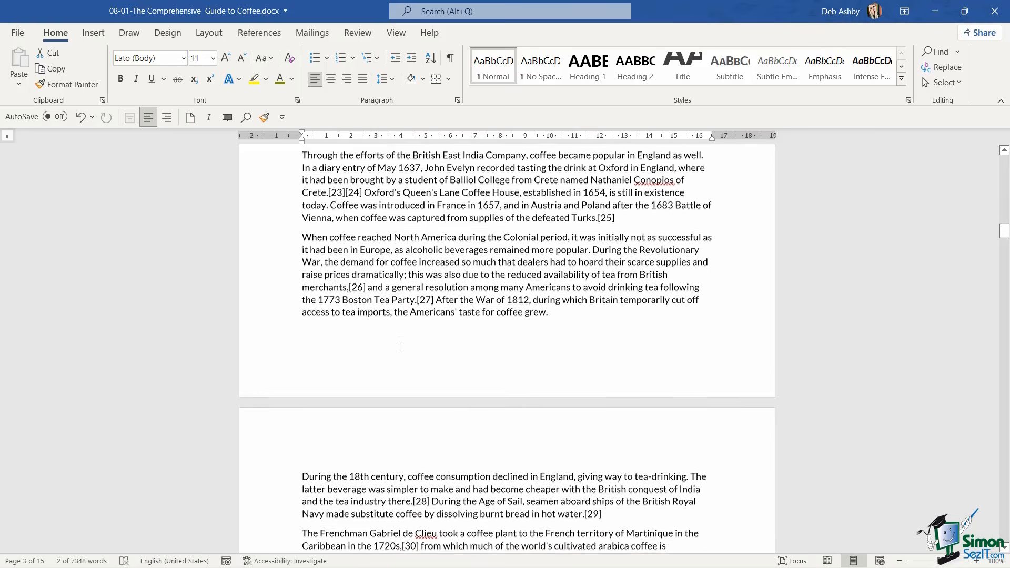
scroll(400, 347, "down", 1)
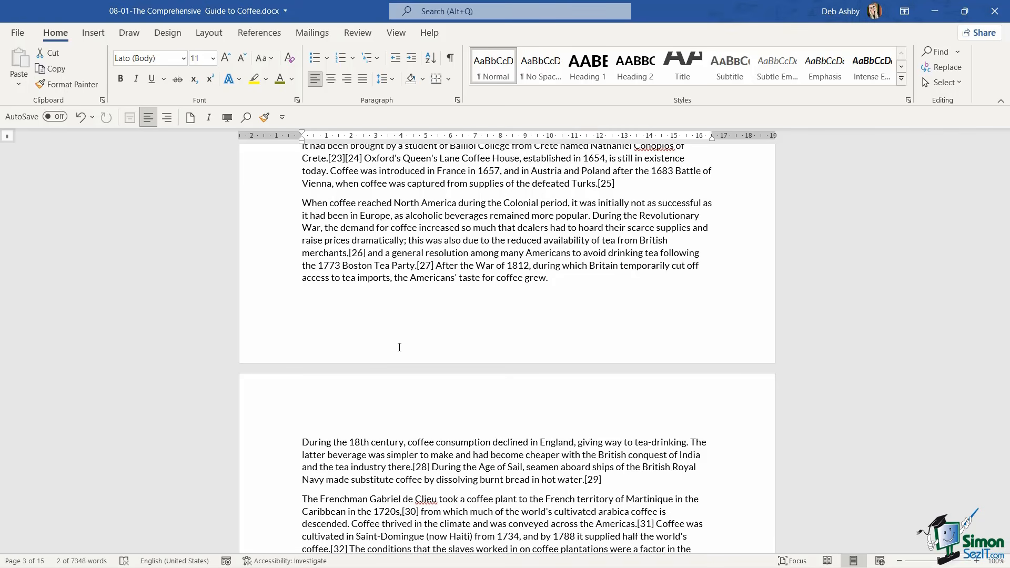
scroll(400, 347, "down", 11)
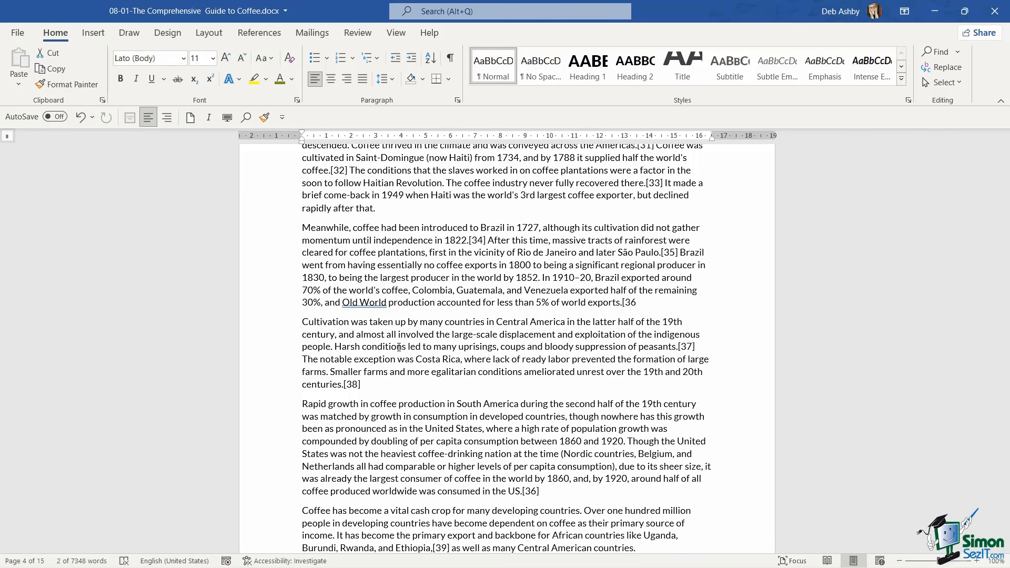
key("ctrl+Home")
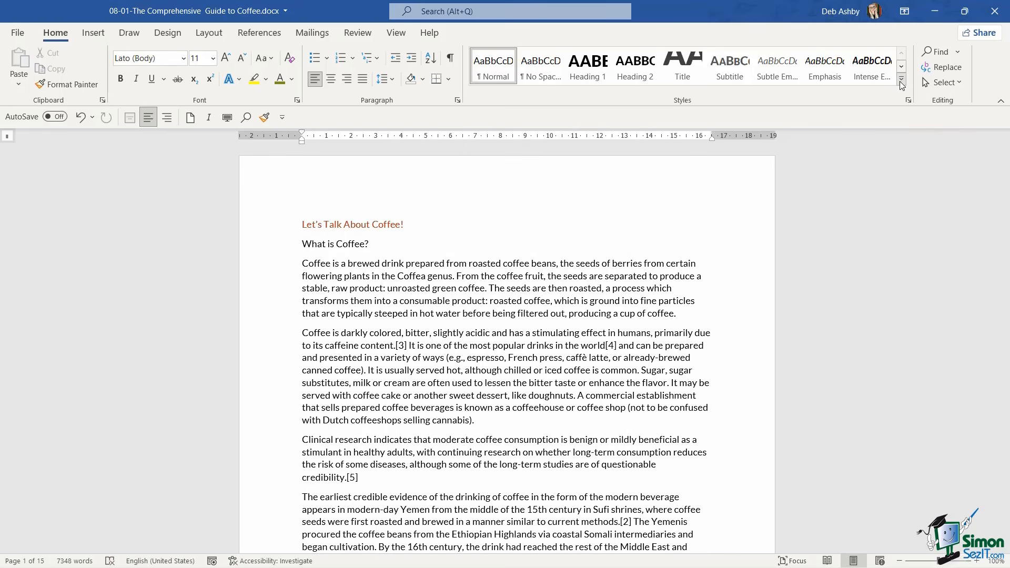
View the full set of available styles and check the style applied to the title "Let's Talk About Coffee!"
left_click(902, 79)
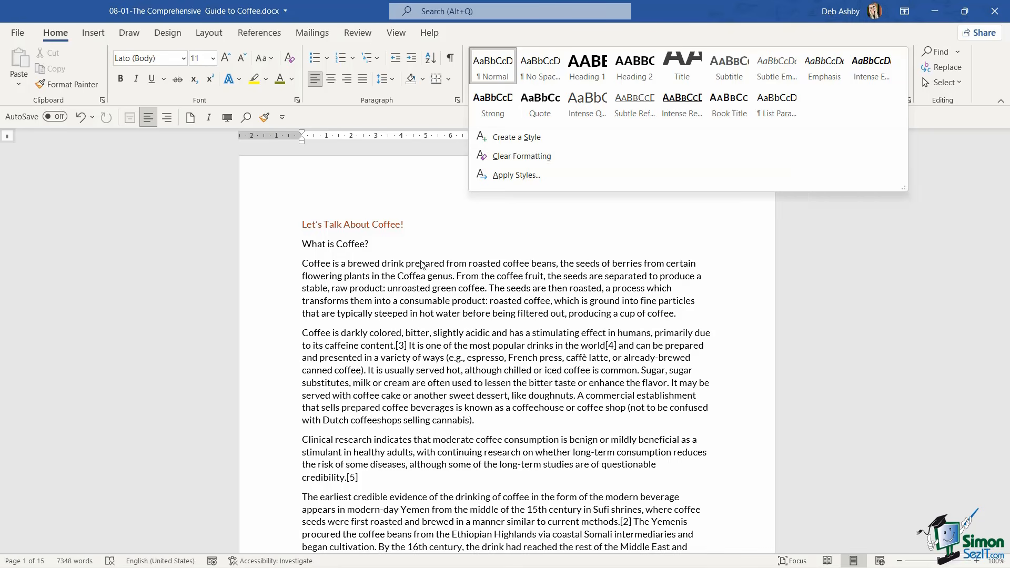
left_click(476, 268)
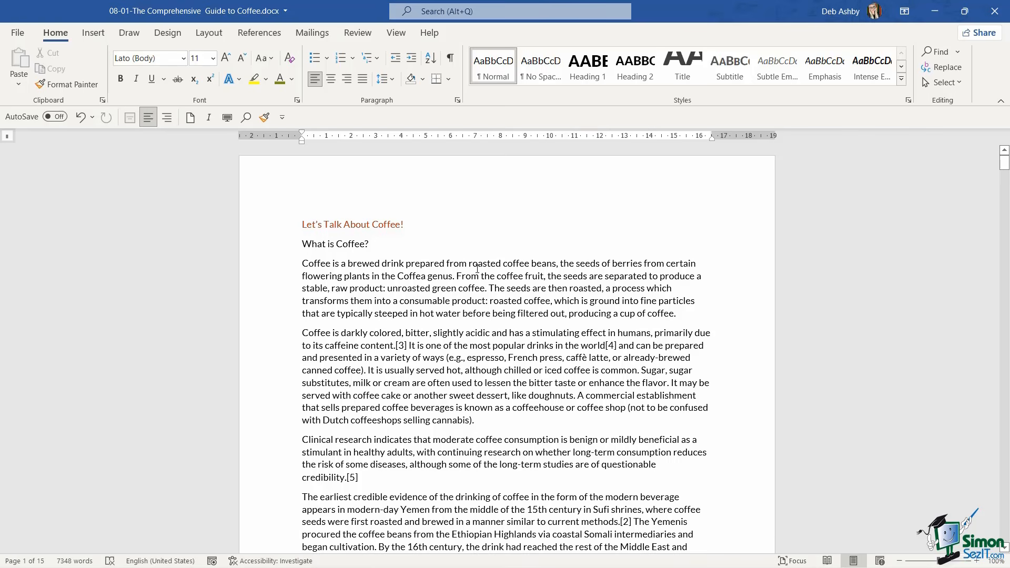
left_click(274, 226)
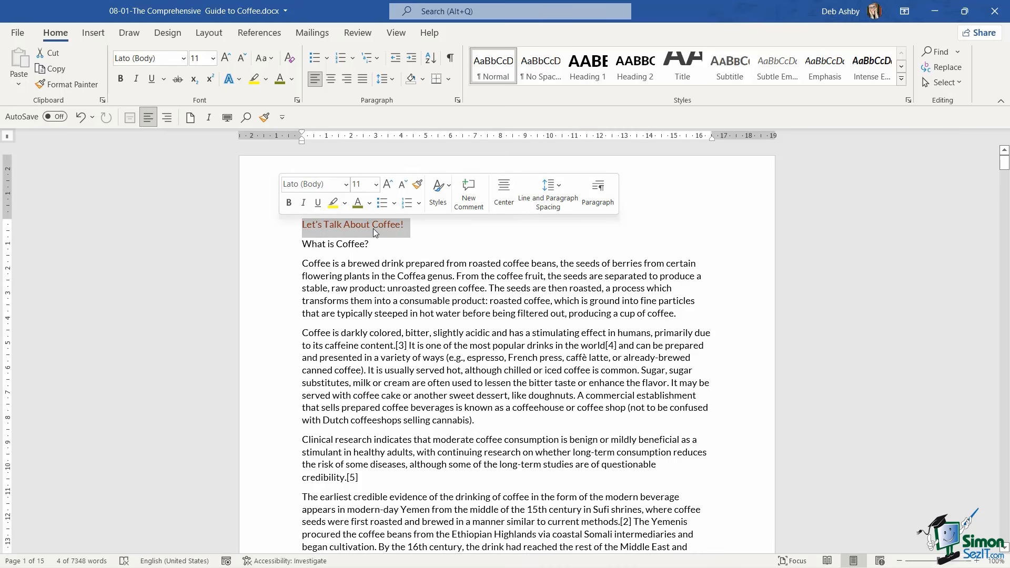
left_click(456, 229)
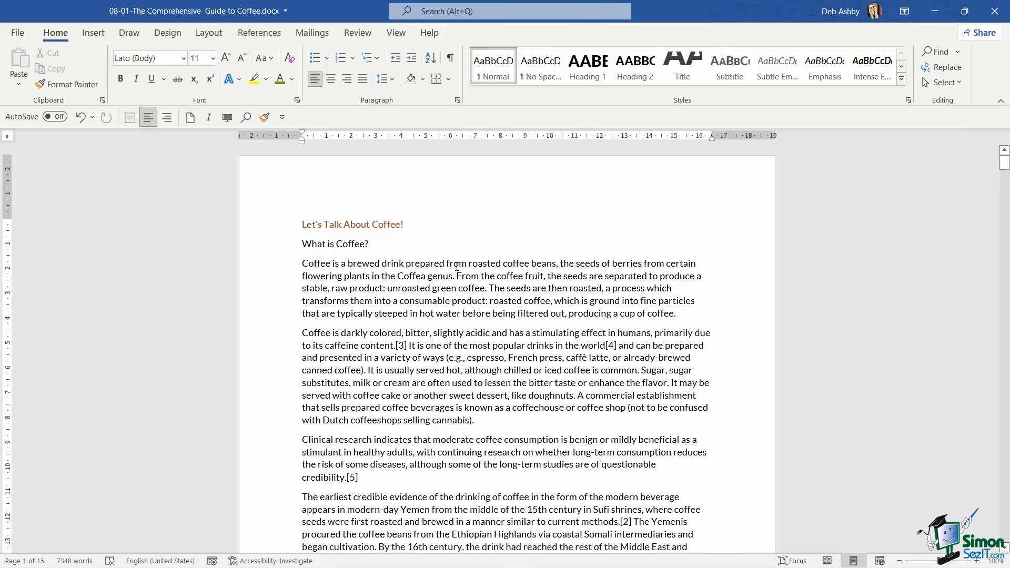
Switch the document to Draft view and set the style area pane width for Draft and Outline views to 2 cm
left_click(401, 34)
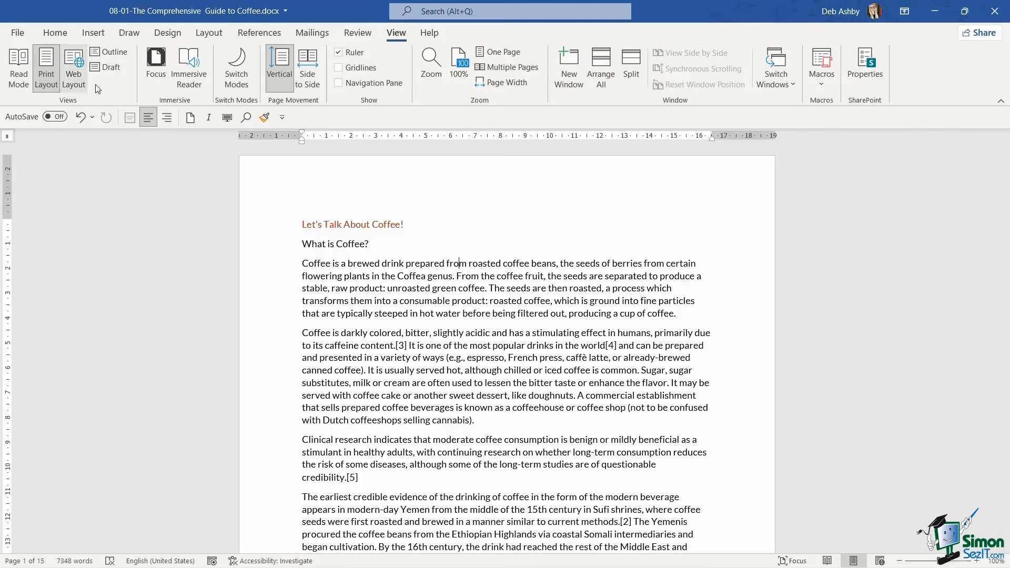
left_click(106, 68)
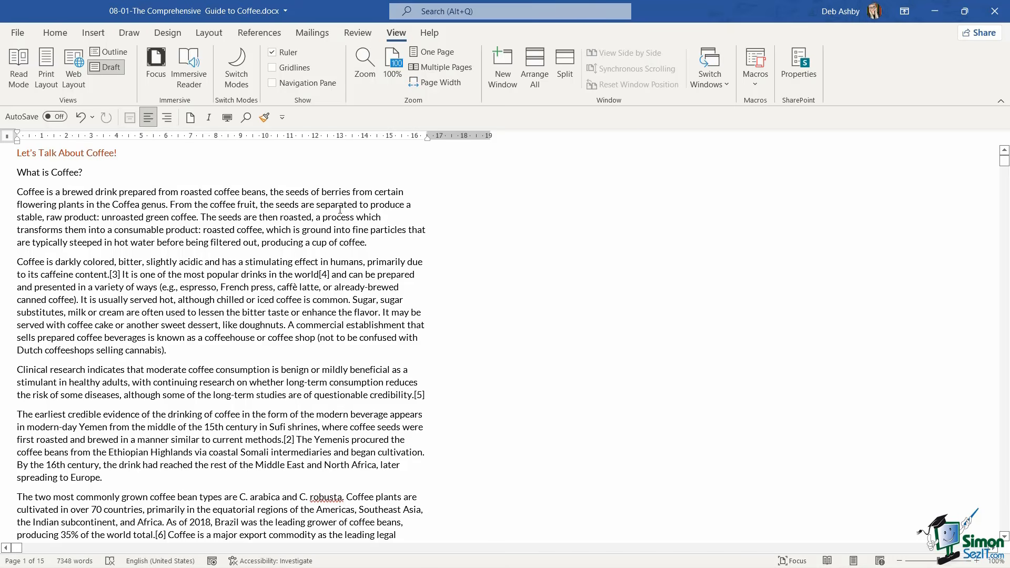
left_click(21, 34)
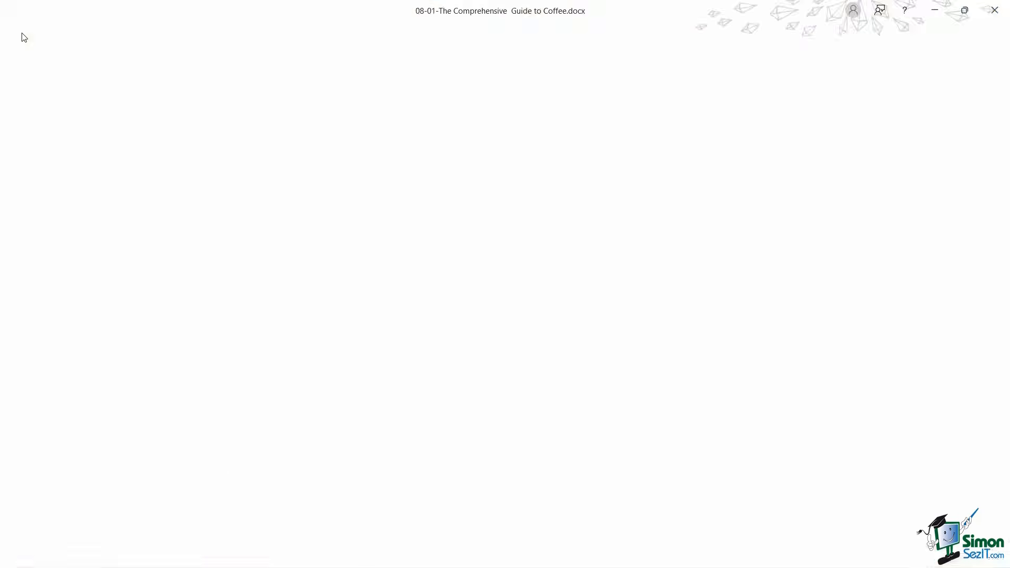
left_click(39, 546)
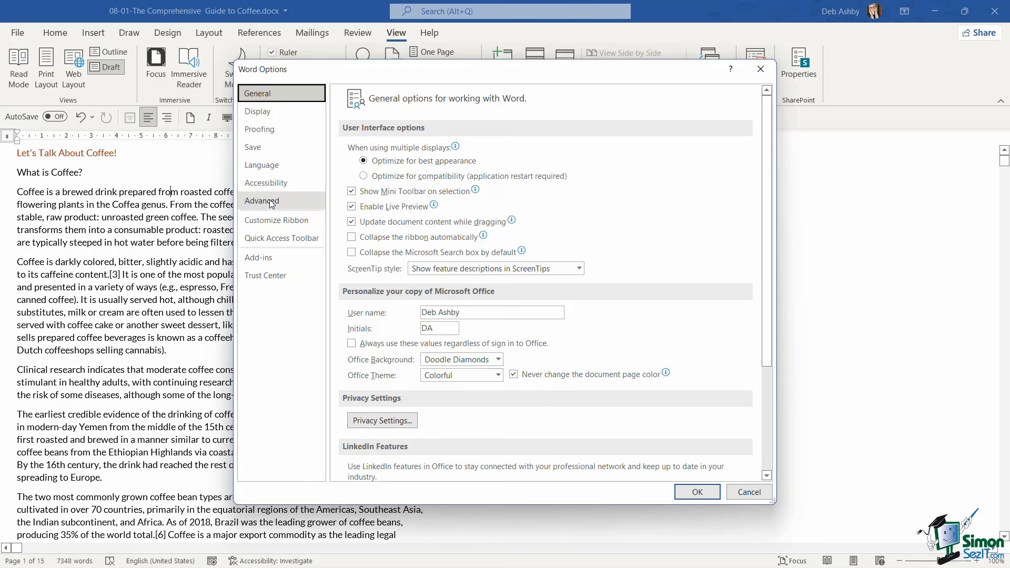
left_click(270, 202)
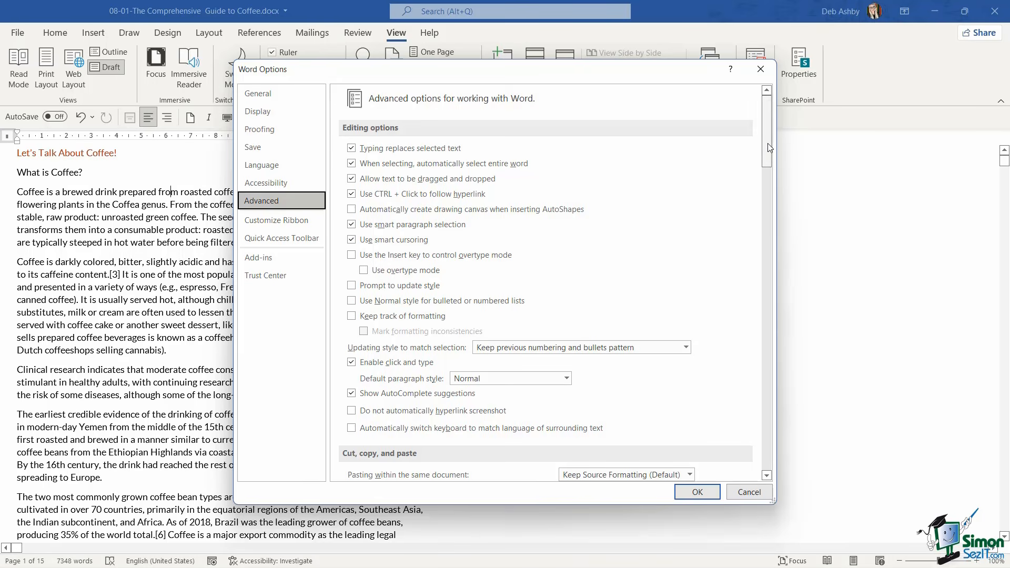
left_click_drag(767, 148, 766, 314)
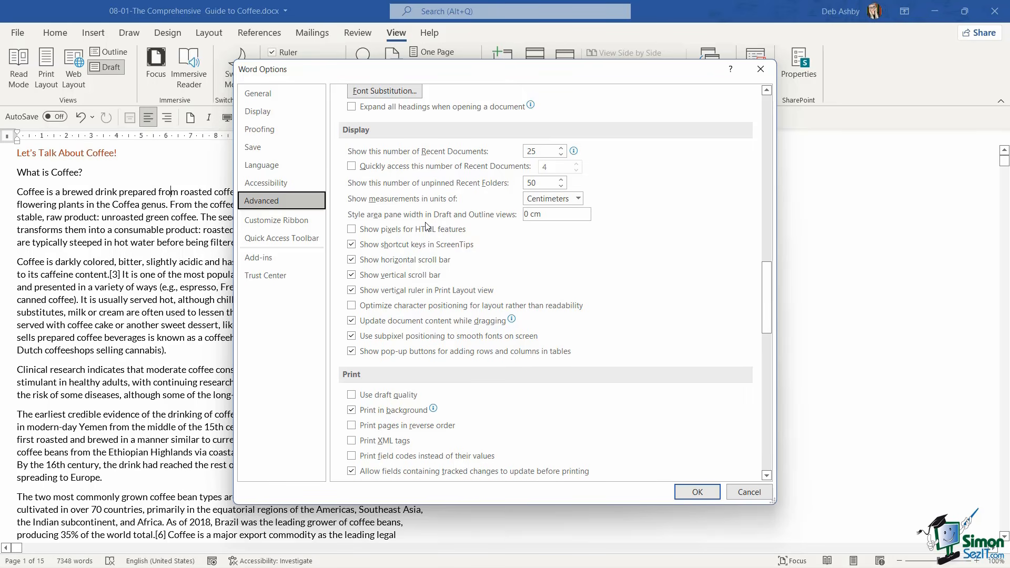
left_click(530, 213)
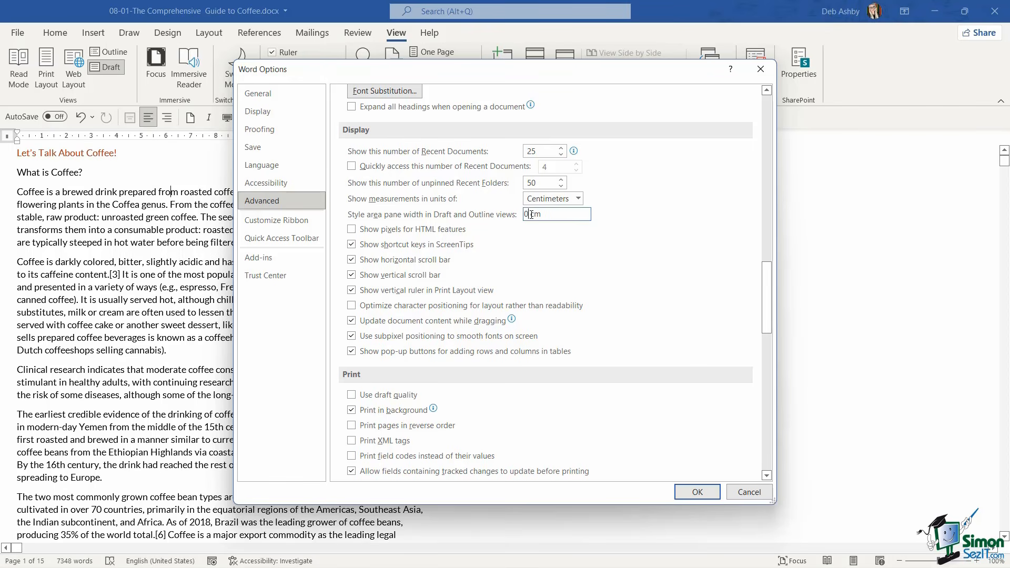
key("BackSpace")
type("2")
left_click(697, 492)
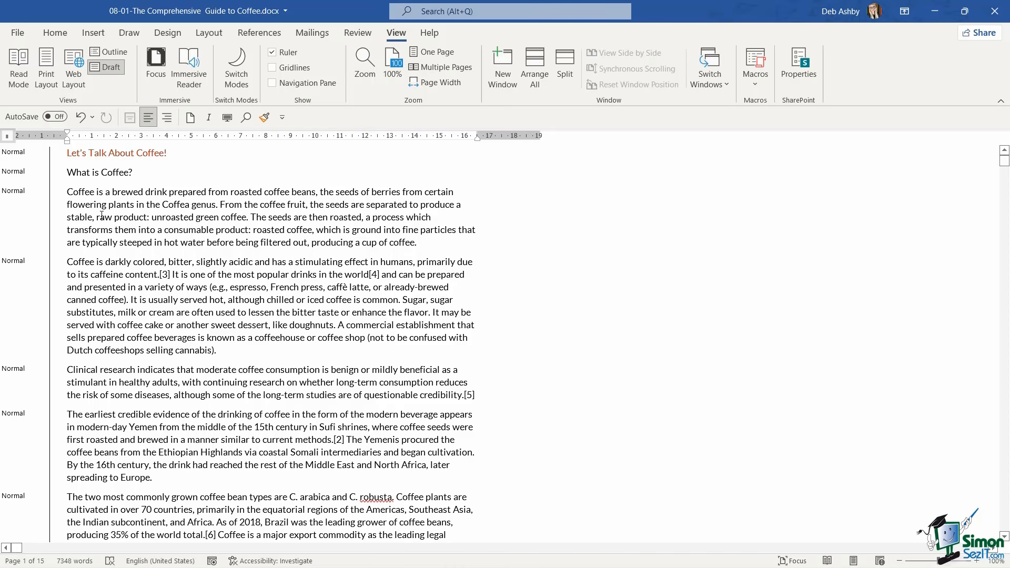
Review the style names shown beside each paragraph in the style area pane
scroll(145, 298, "down", 3)
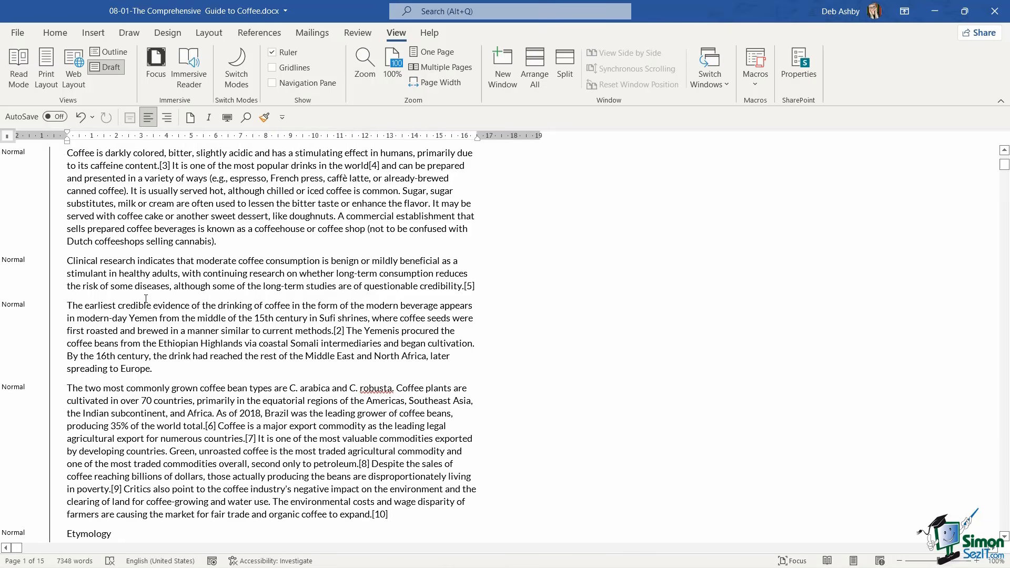
scroll(146, 298, "down", 9)
scroll(146, 298, "up", 11)
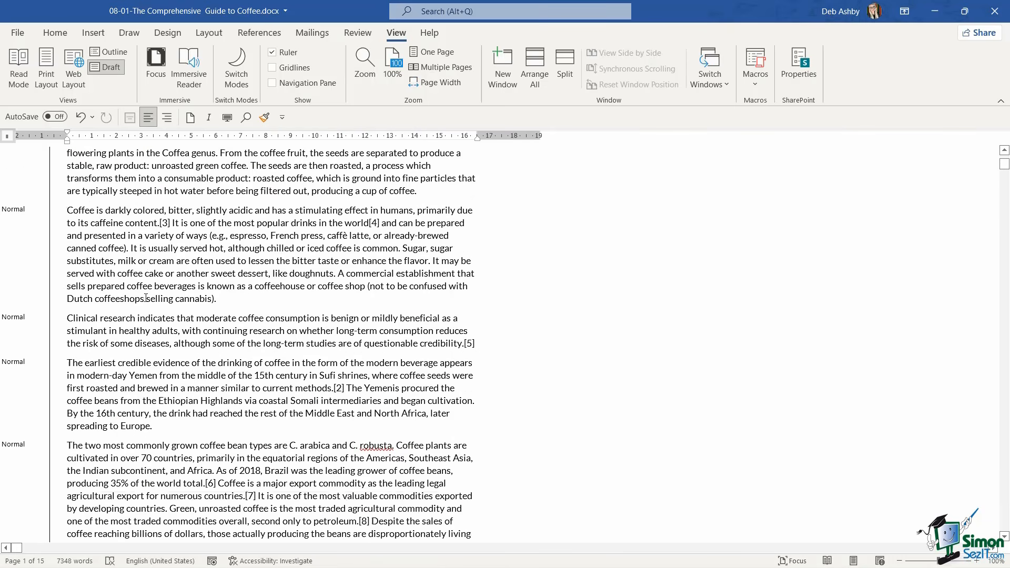
Apply the Title style to the document's opening line "Let's Talk About Coffee!"
scroll(145, 298, "up", 2)
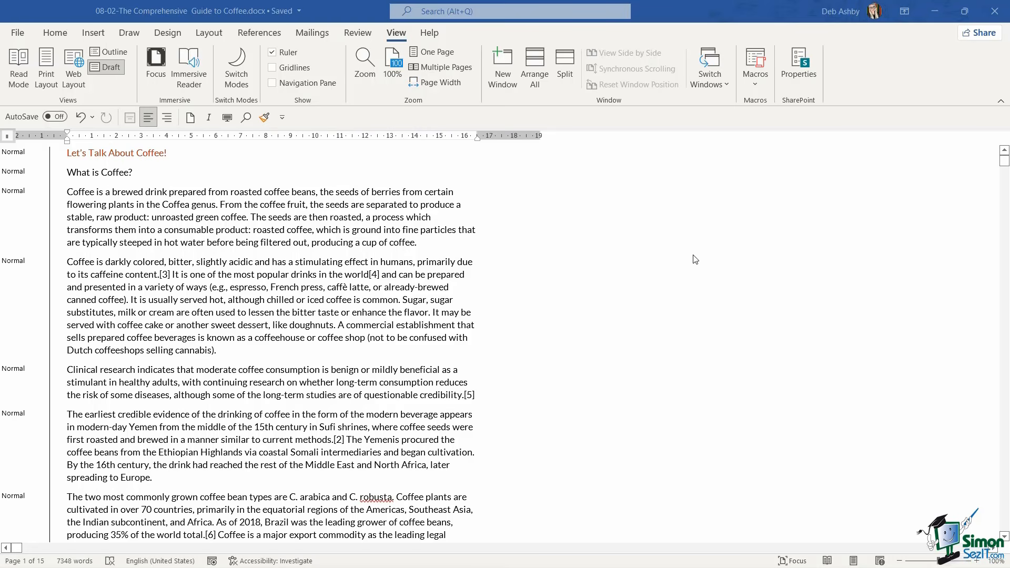
left_click(69, 153)
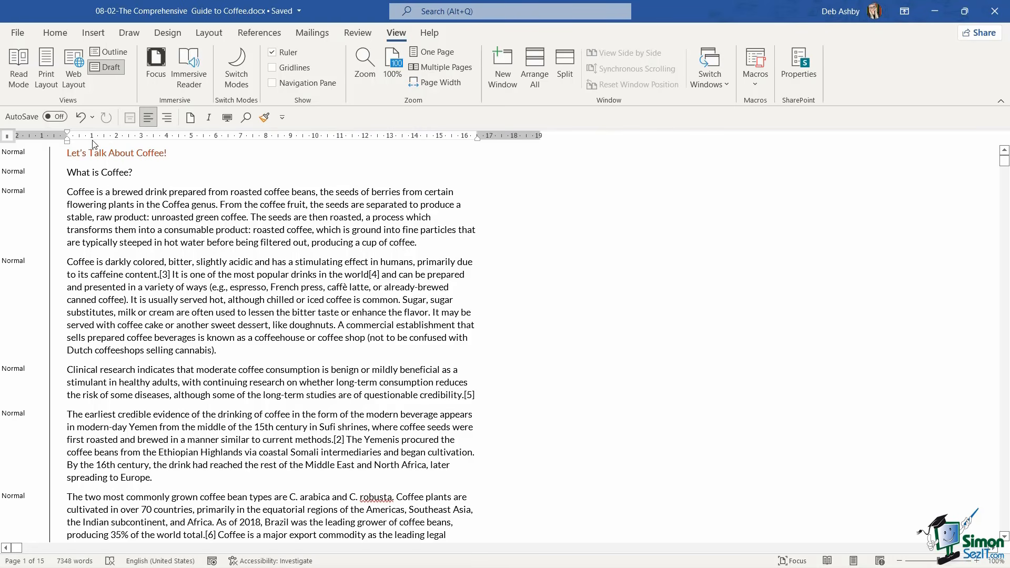
left_click(55, 33)
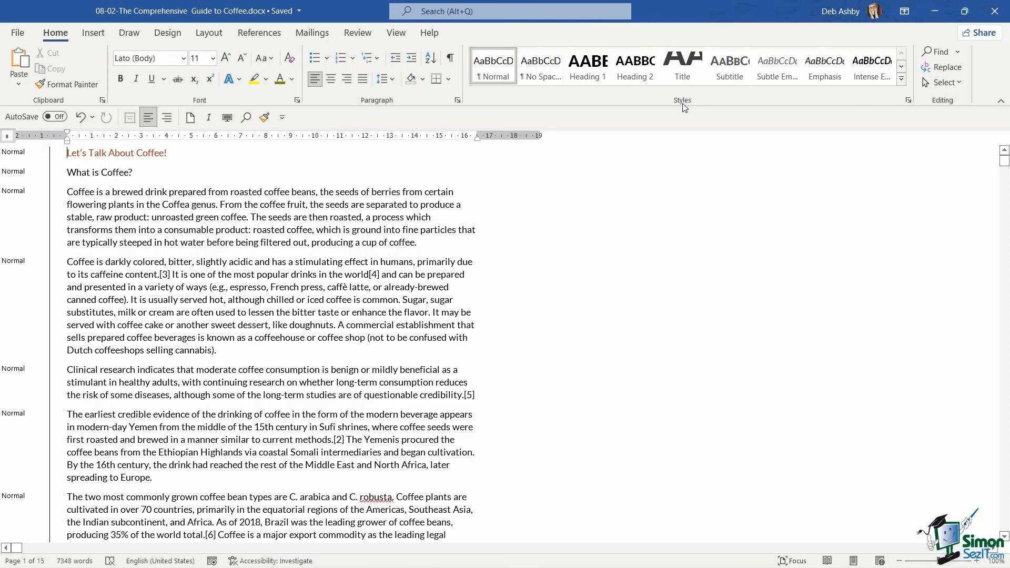
left_click(683, 68)
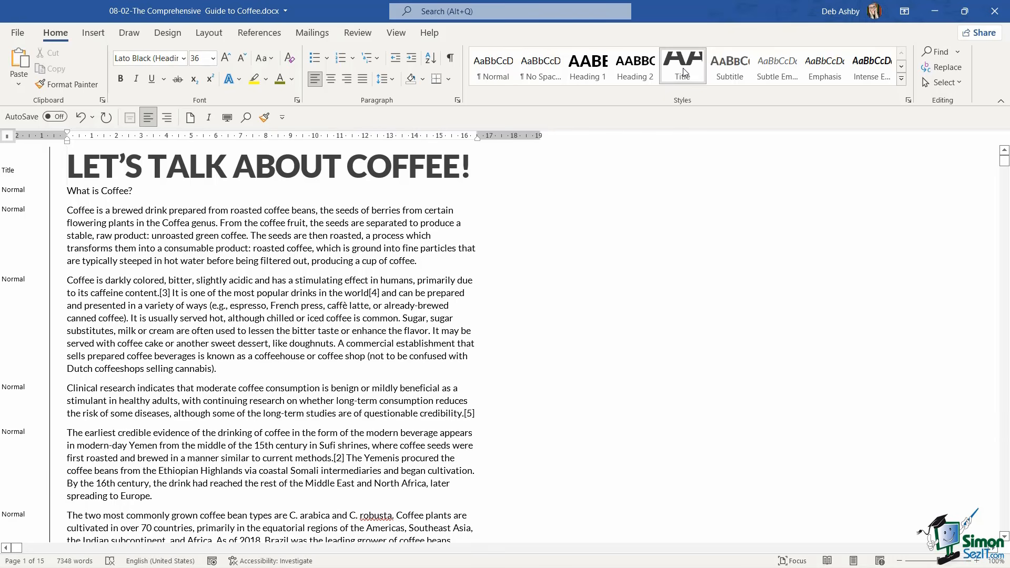
Apply the Heading 1 style to "What is Coffee?" and keep its body paragraphs in Normal
left_click(68, 190)
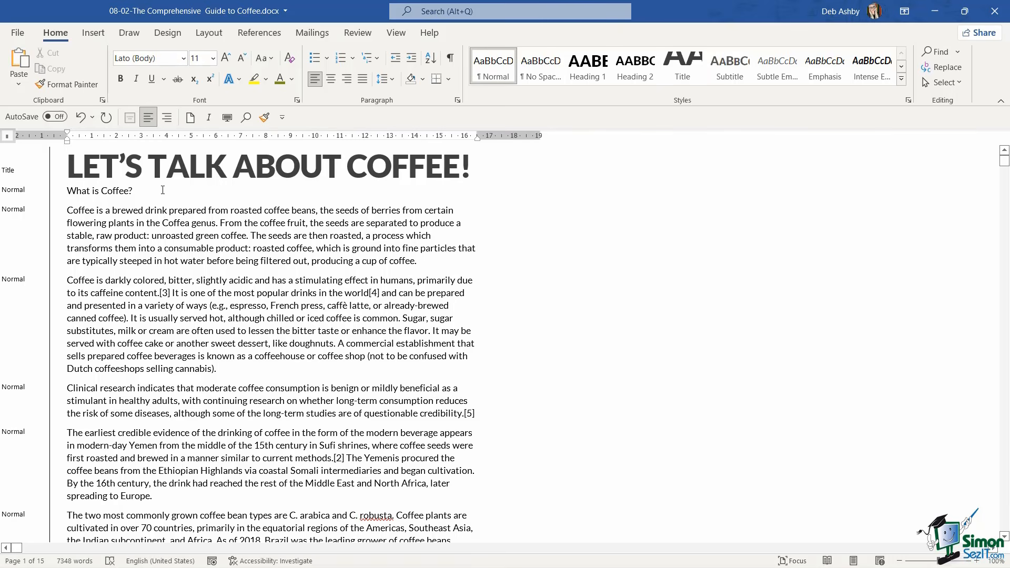
left_click(584, 72)
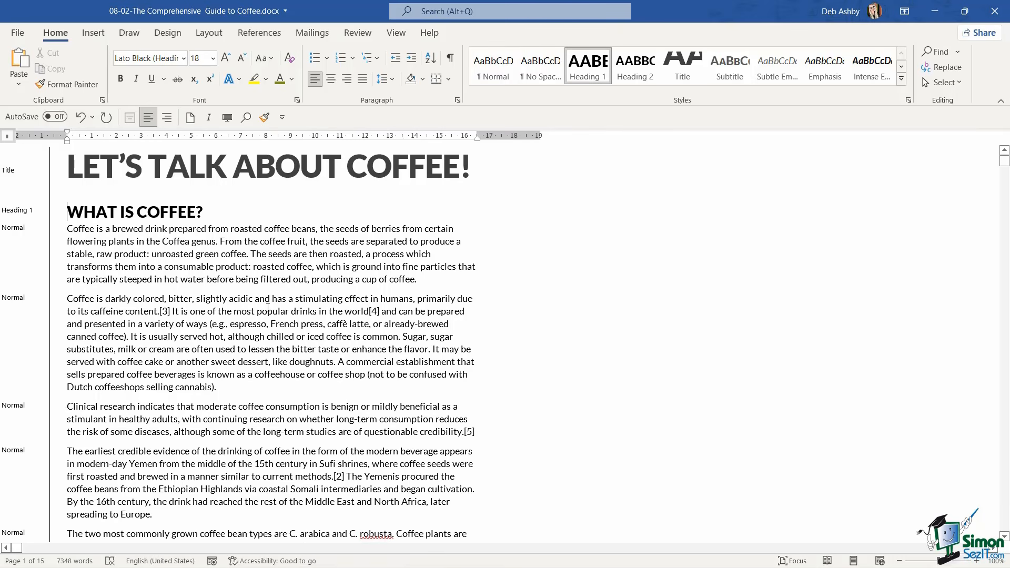
left_click_drag(68, 229, 303, 364)
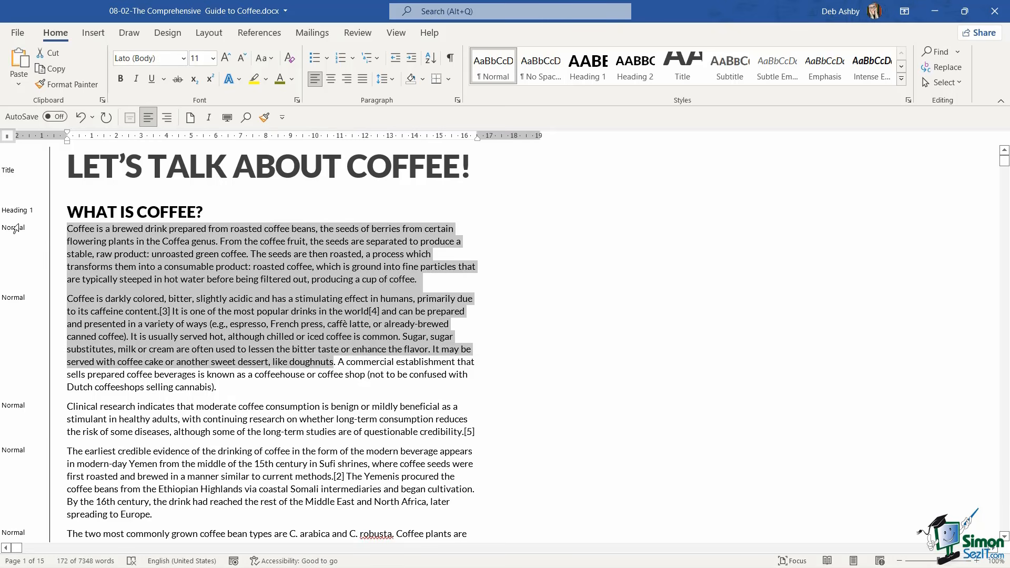
left_click(226, 325)
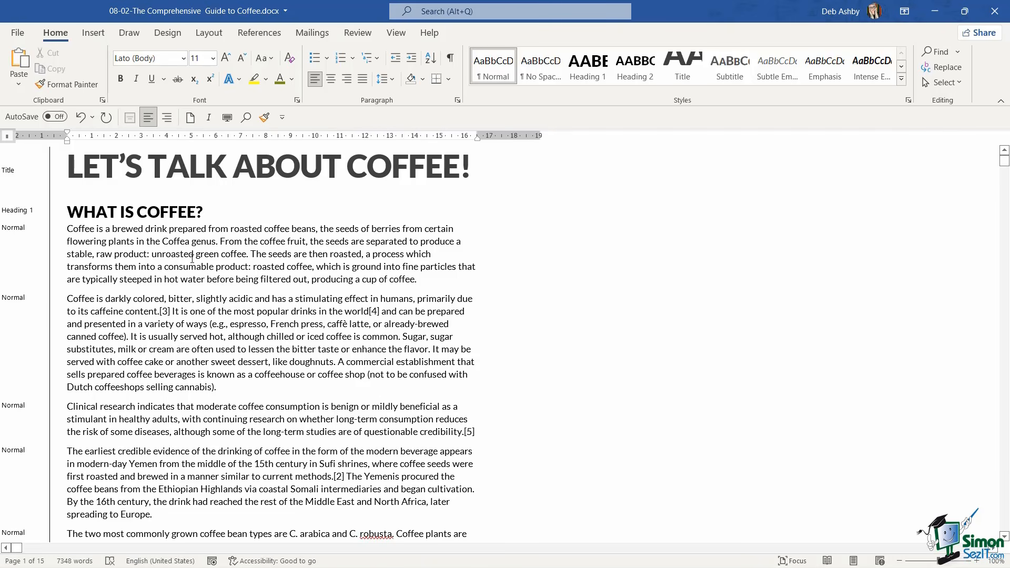
Apply the Heading 1 style to the "Etymology" line
scroll(192, 257, "down", 9)
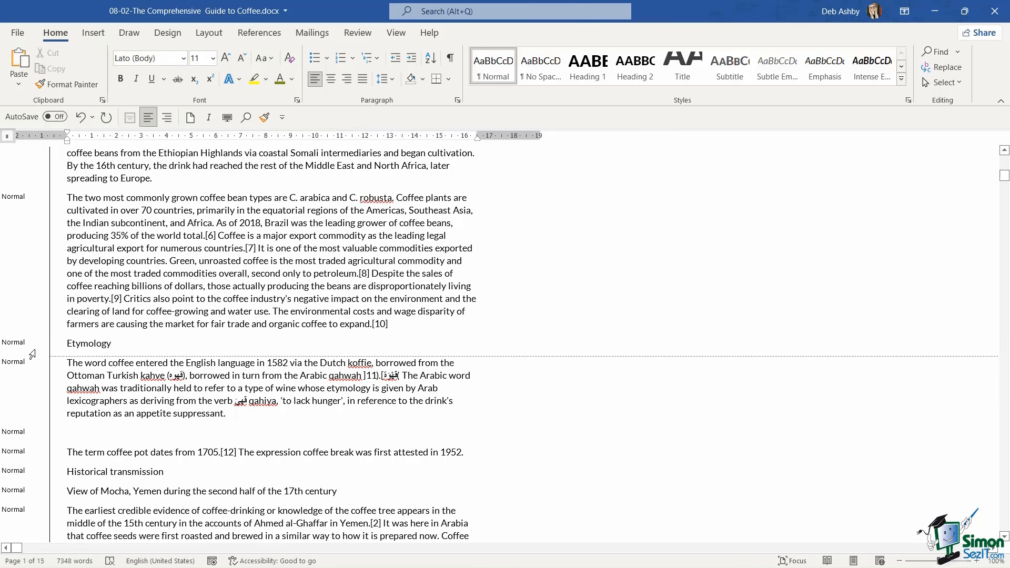
left_click(52, 347)
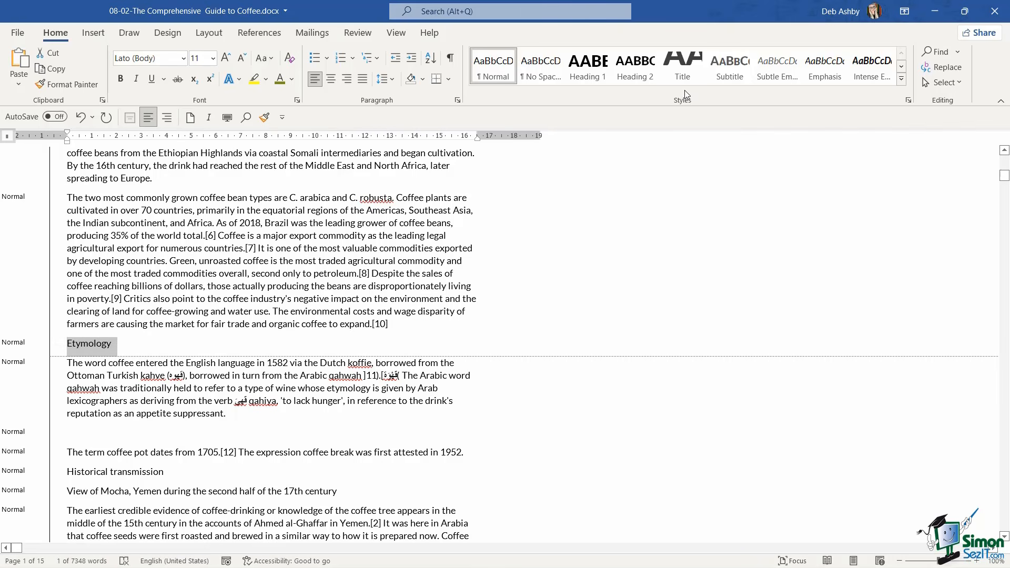
left_click(596, 72)
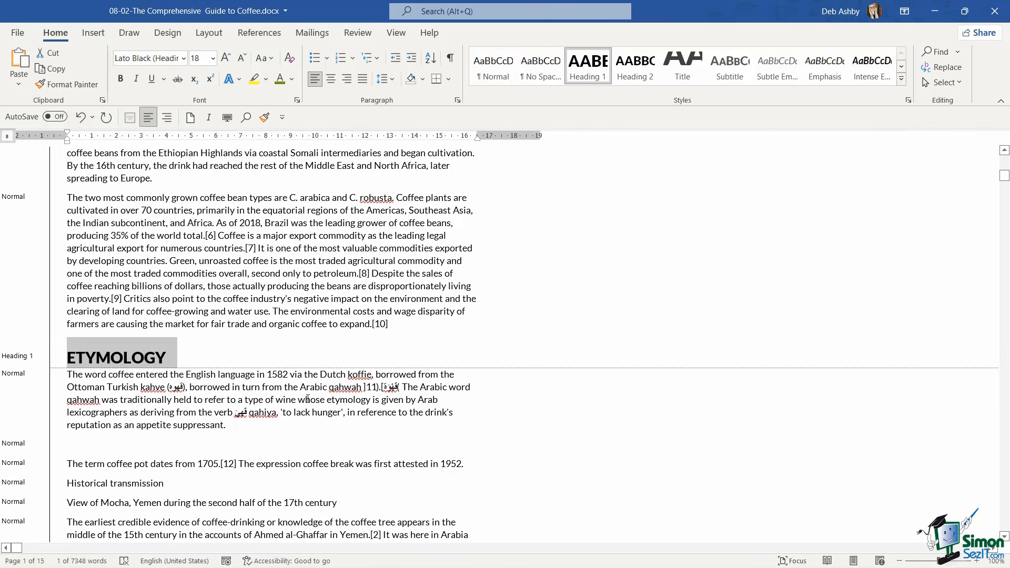
left_click(305, 327)
Show the formatting marks and delete the empty paragraph in the Etymology section
scroll(308, 397, "down", 3)
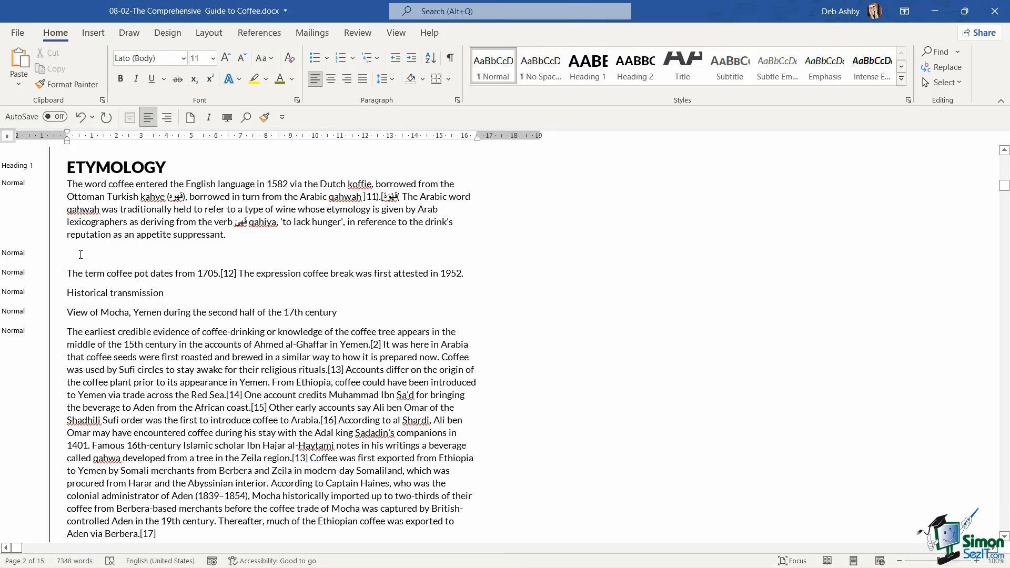
left_click(449, 58)
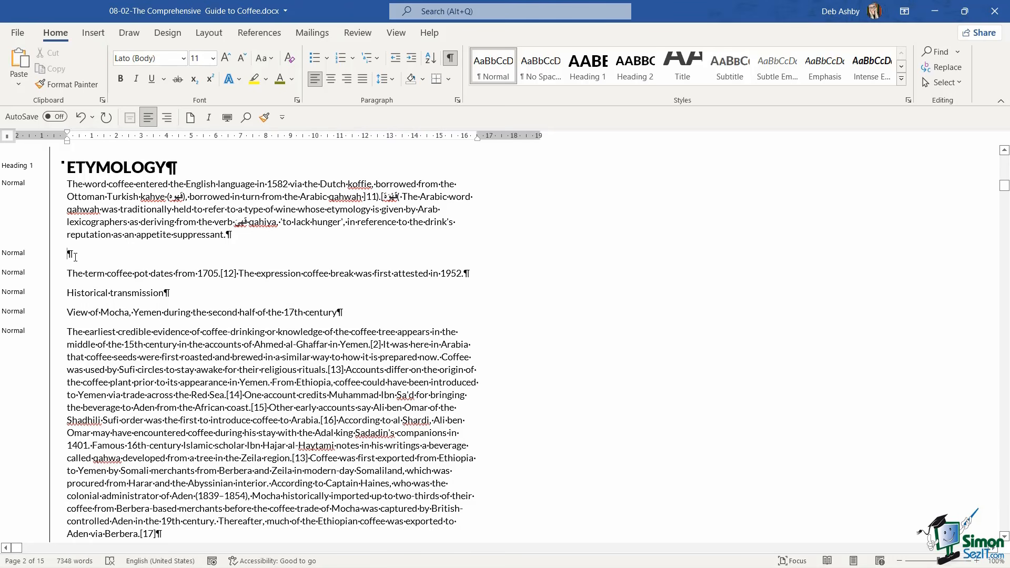
key("BackSpace")
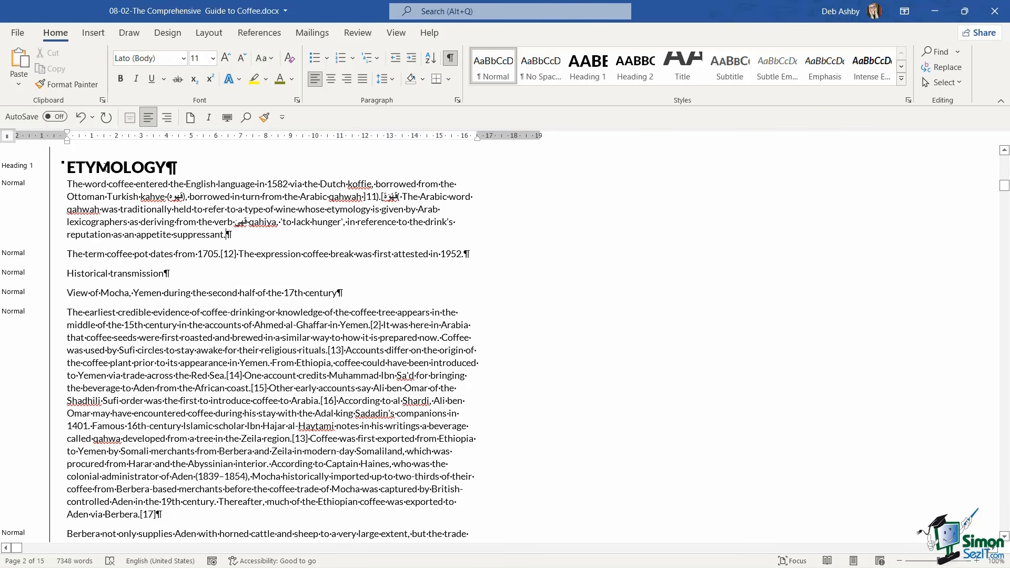
Apply the Heading 2 style to the "Historical transmission" line
left_click(67, 273)
left_click(635, 69)
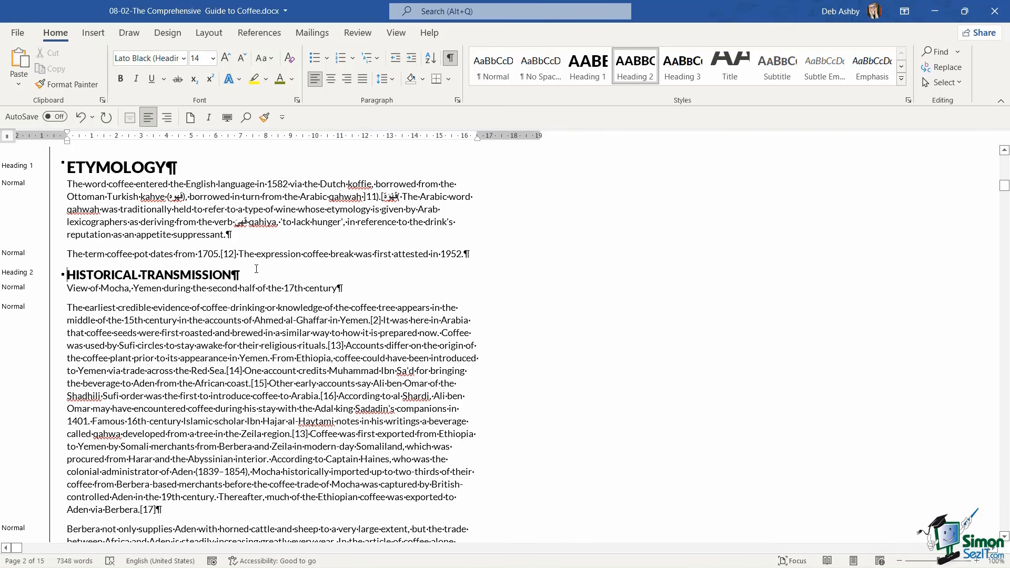
left_click(222, 318)
Find the "Cultivation" line further down the document and apply the Heading 1 style to it
scroll(226, 318, "down", 10)
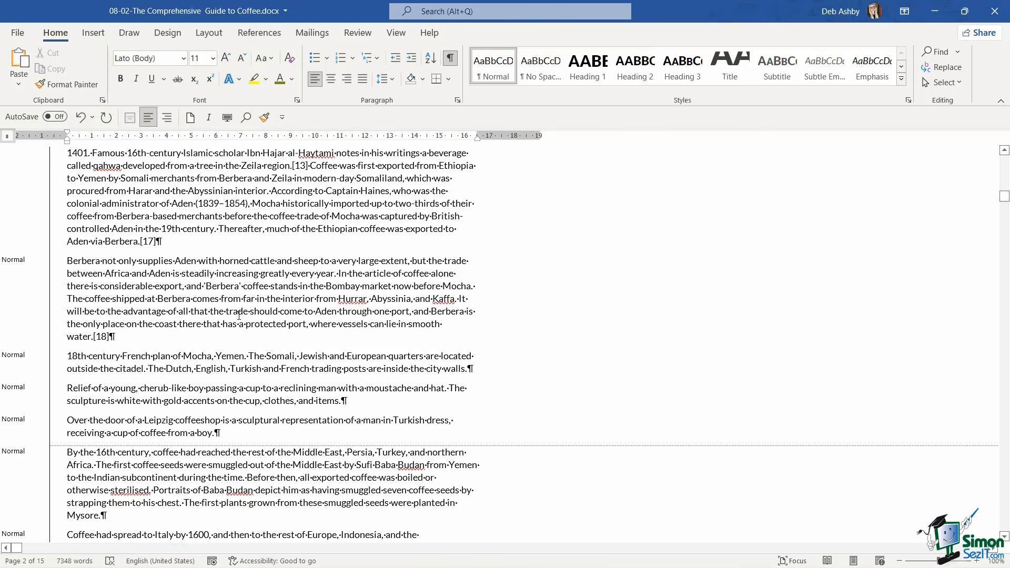
scroll(239, 316, "down", 15)
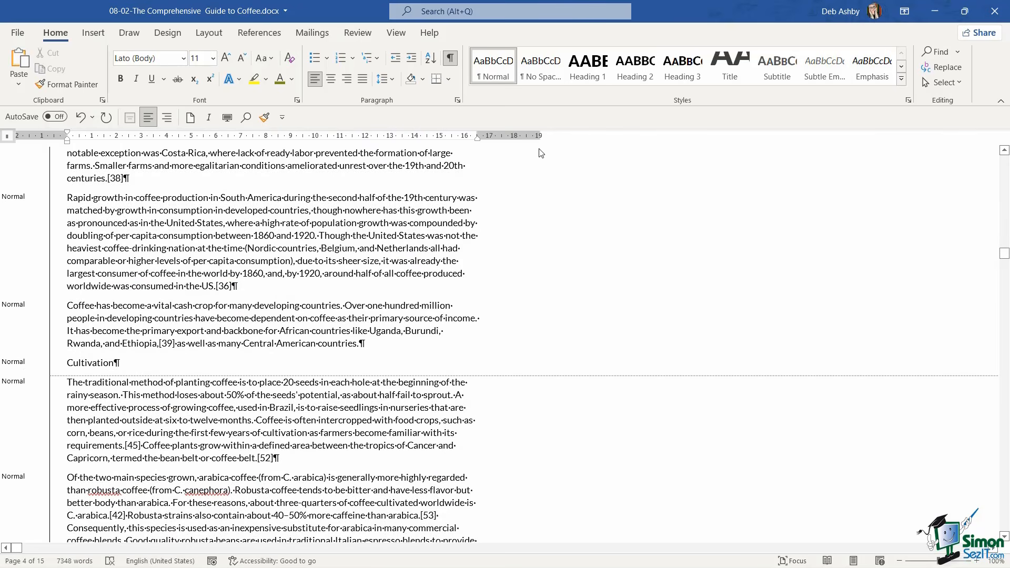
left_click(597, 76)
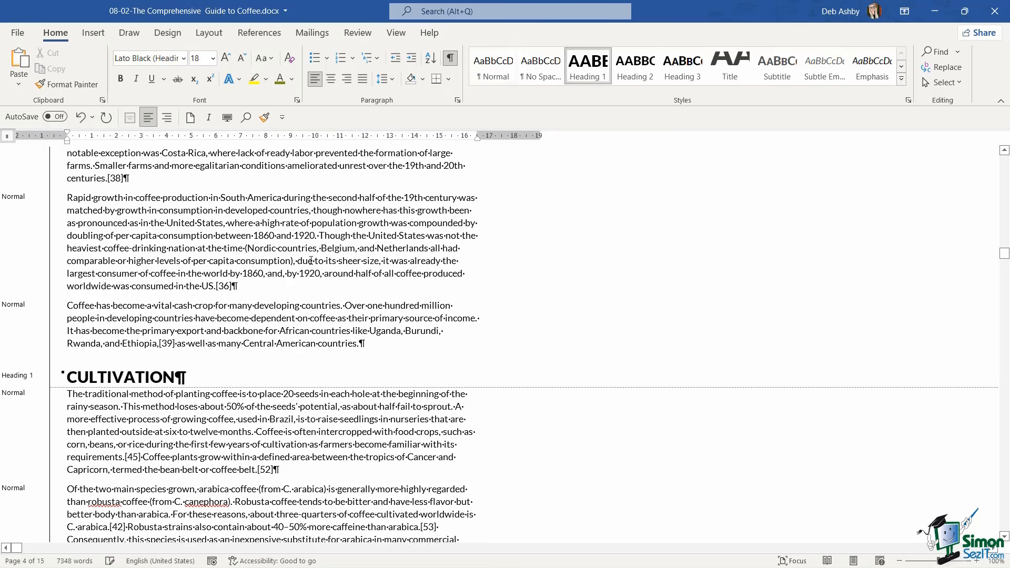
Apply the Heading 1 style to the "Ecological effects" and "Sustainable production" lines
scroll(65, 243, "down", 5)
left_click(67, 242)
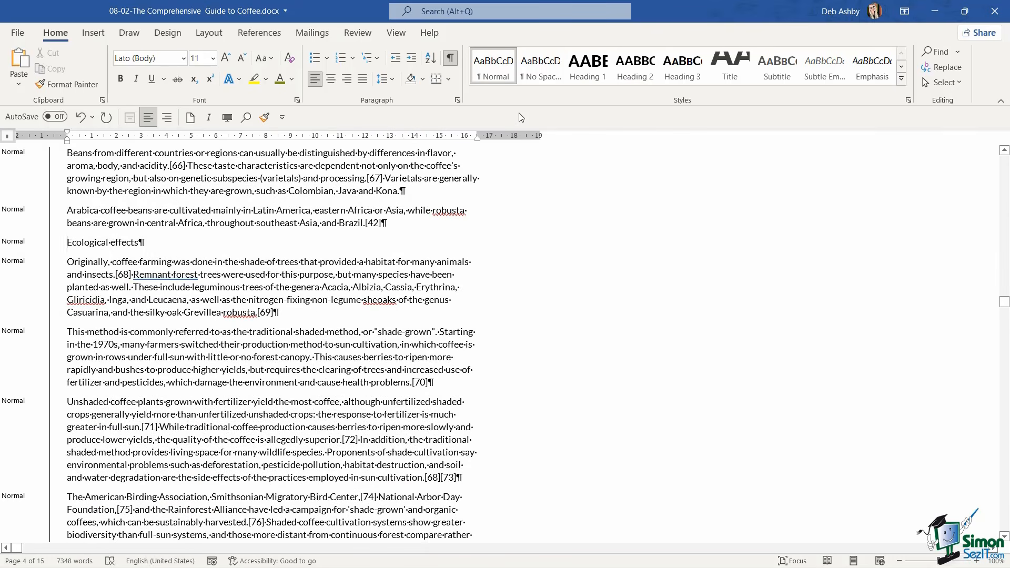
left_click(588, 68)
scroll(127, 374, "down", 9)
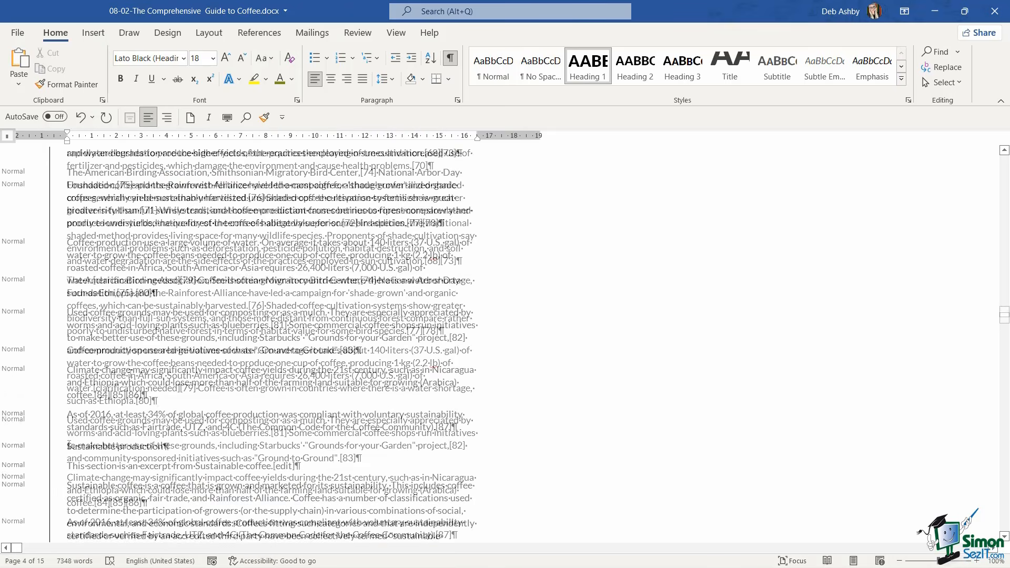
left_click(68, 447)
left_click(587, 68)
Apply the Heading 2 style to the "Production" and "Processing" lines that follow the Sustainable Production section
scroll(70, 259, "down", 6)
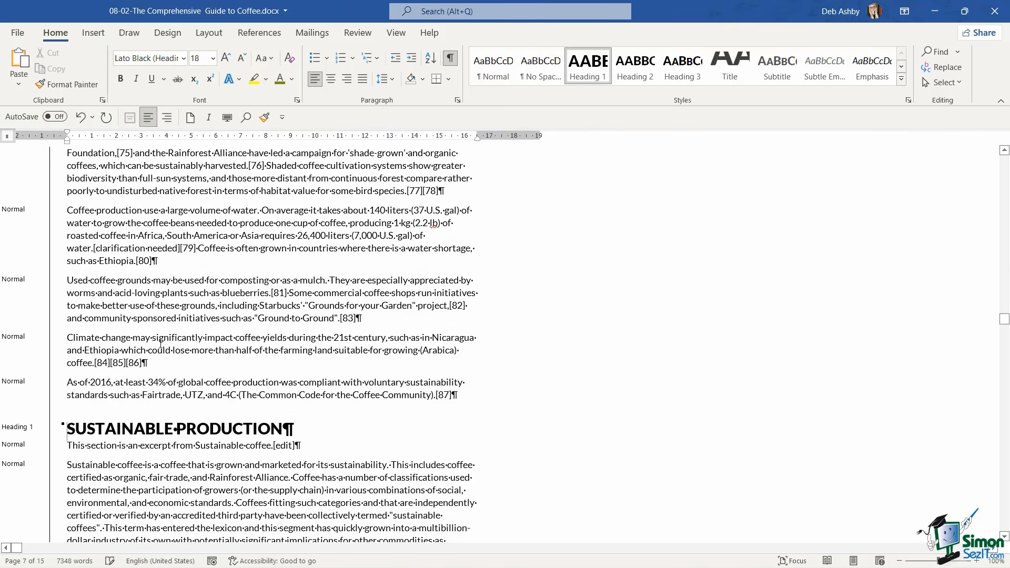
left_click(70, 259)
scroll(222, 273, "up", 3)
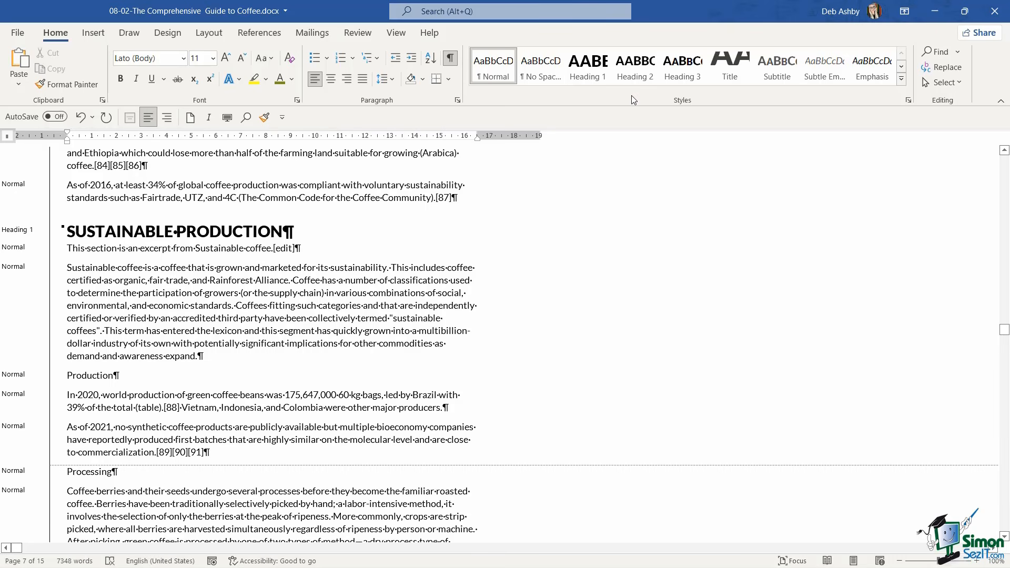
left_click(634, 68)
scroll(236, 368, "down", 2)
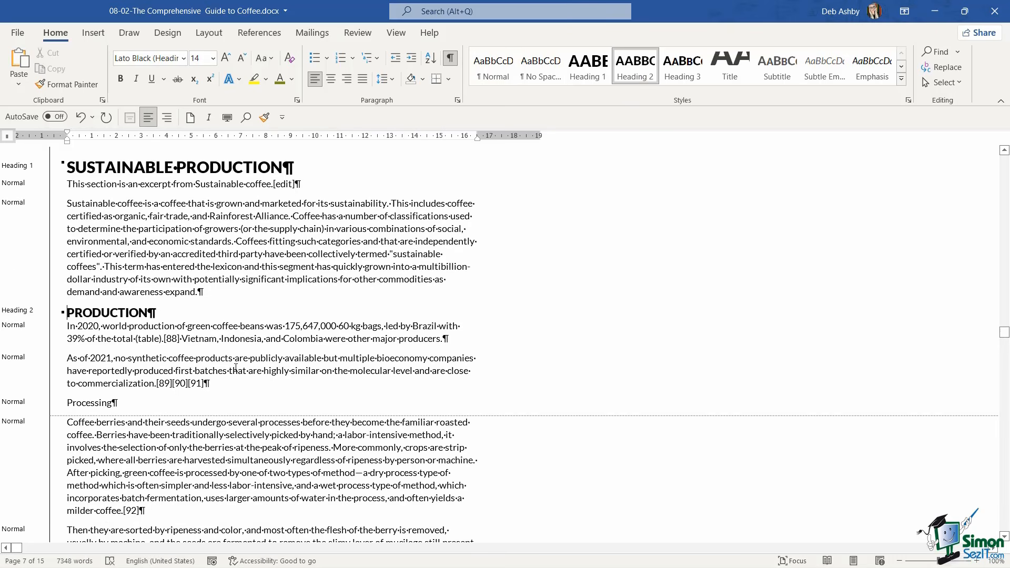
left_click(66, 401)
left_click(636, 79)
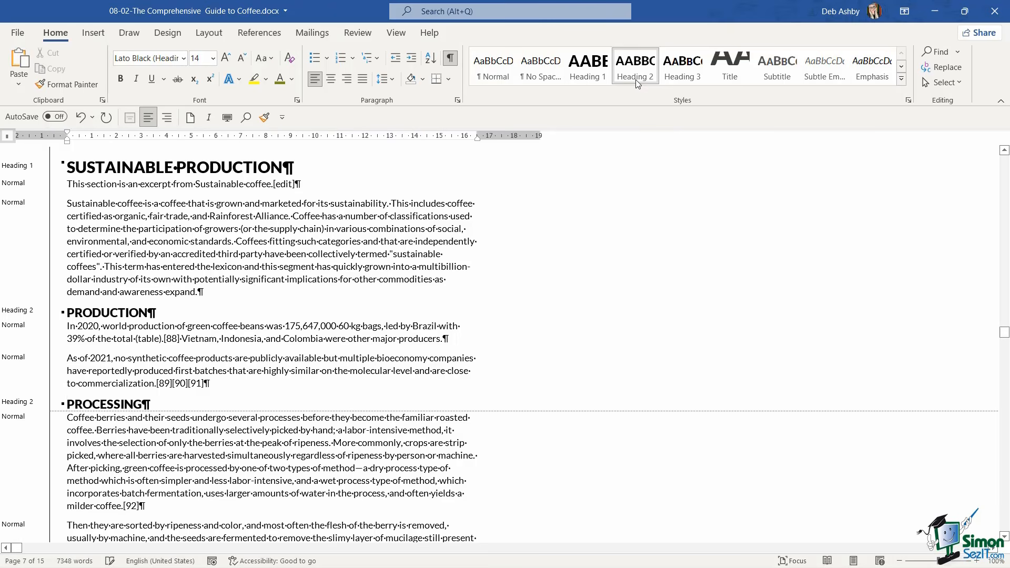
left_click(259, 384)
Apply the Heading 2 style to "Roasting" and the Heading 3 style to "Roasted coffee beans" directly below it
scroll(260, 384, "down", 10)
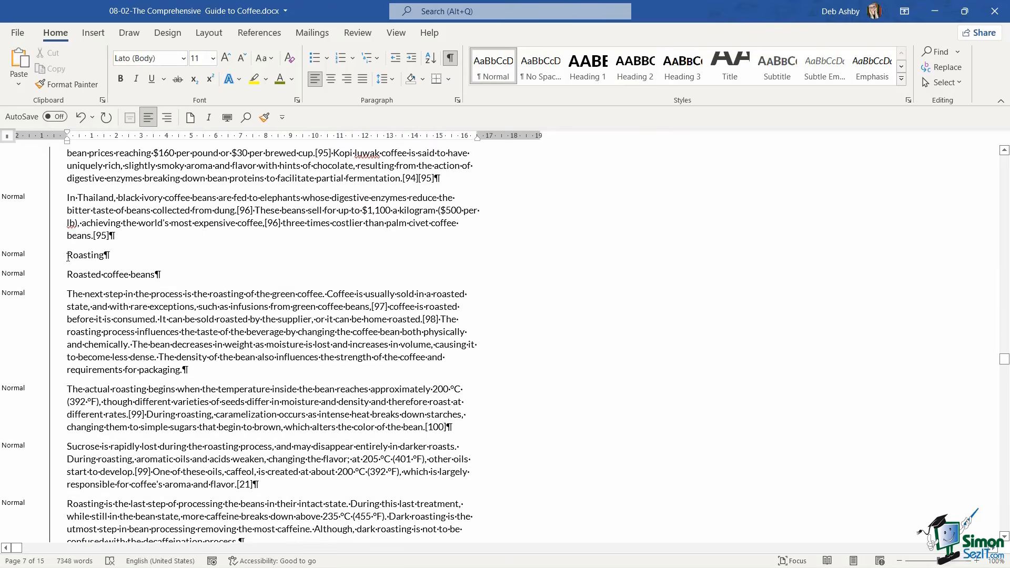
left_click(646, 73)
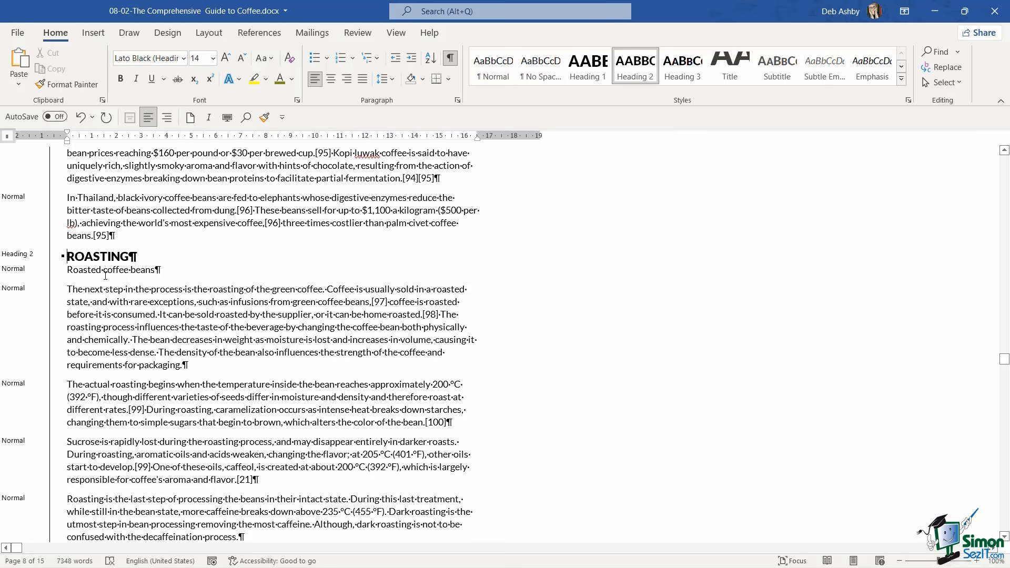
left_click(67, 269)
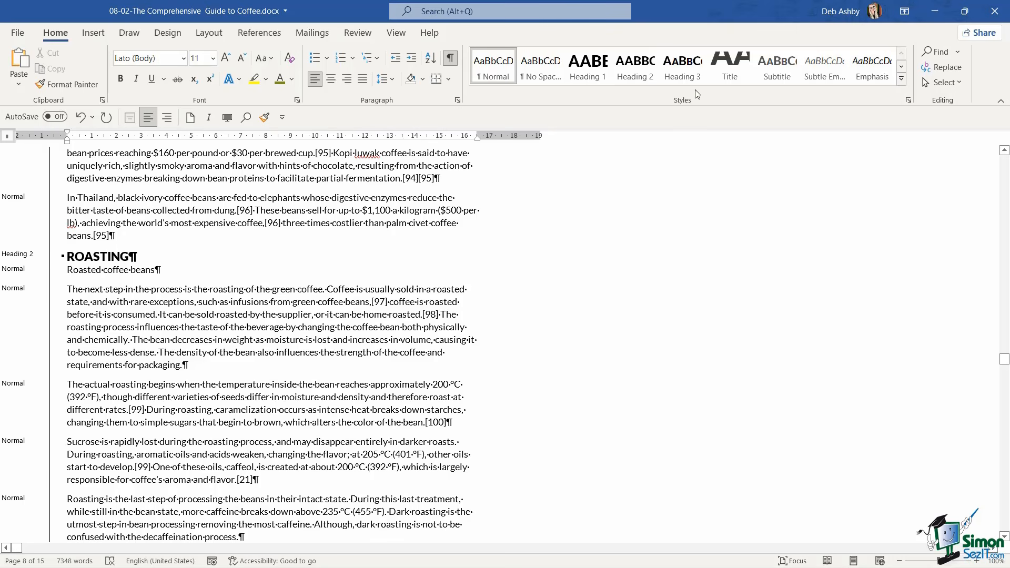
left_click(697, 72)
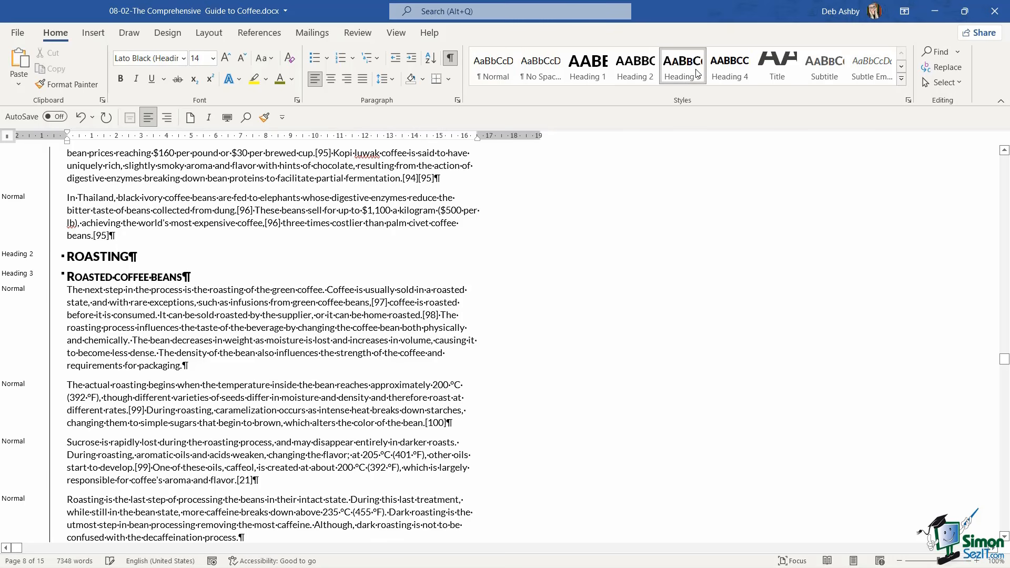
left_click(284, 347)
Apply the Heading 3 style to the "Grading roasted beans" and "Roast characteristics" lines
scroll(321, 332, "down", 5)
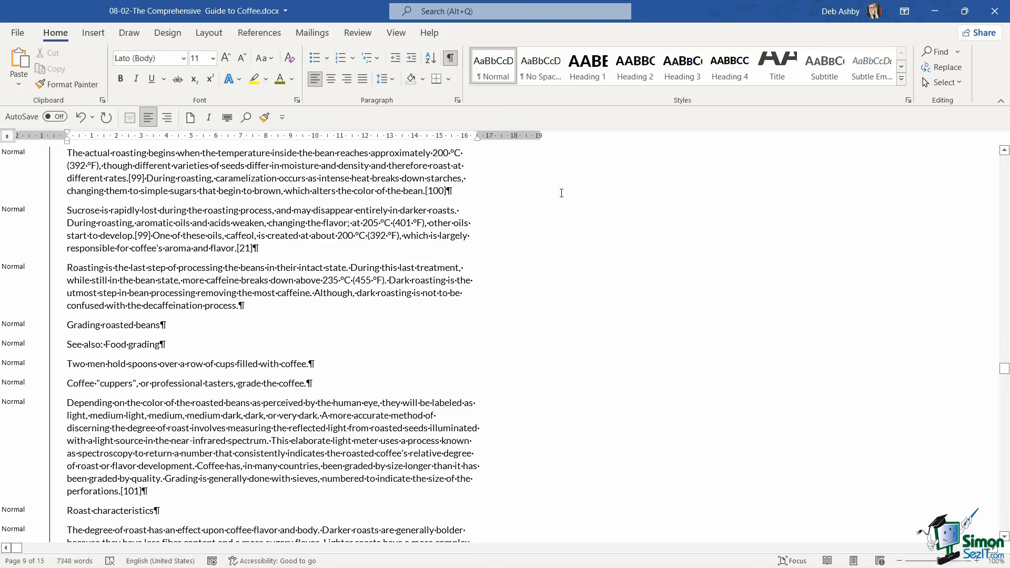
left_click(682, 68)
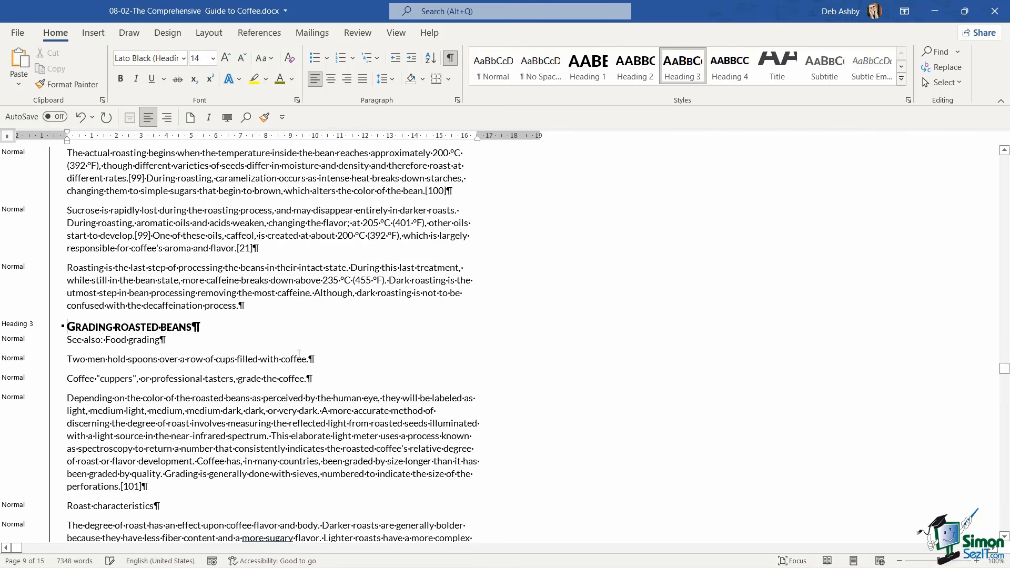
scroll(293, 354, "down", 4)
left_click(79, 336)
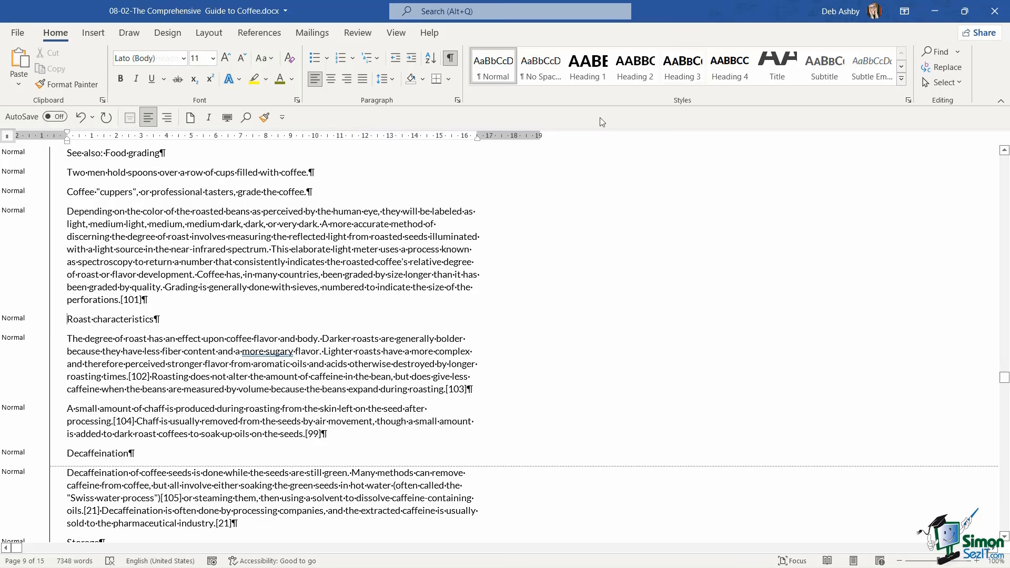
left_click(683, 73)
Apply the Heading 3 style to the "Decaffeination" and "Storage" lines
left_click(68, 446)
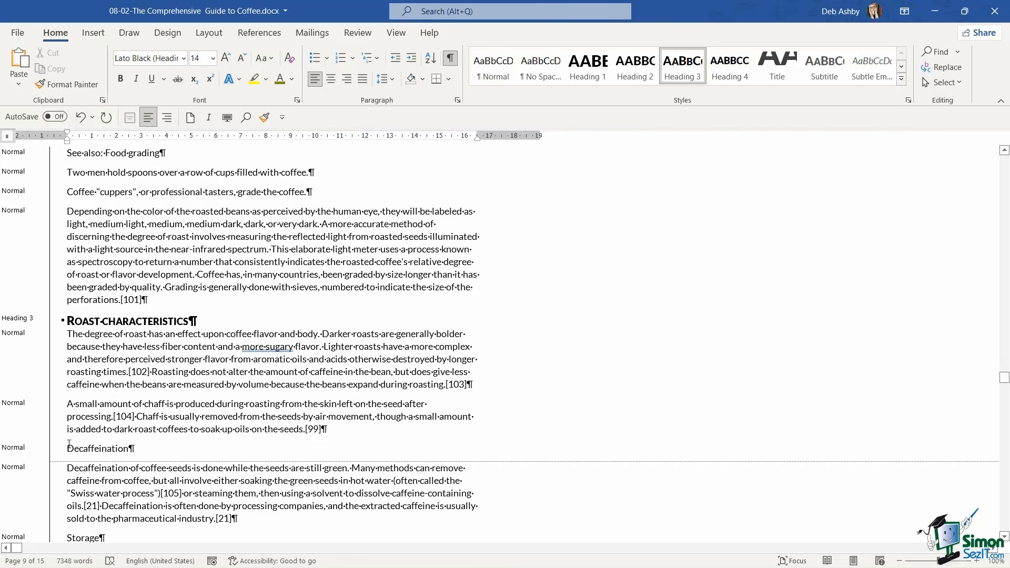
left_click(688, 71)
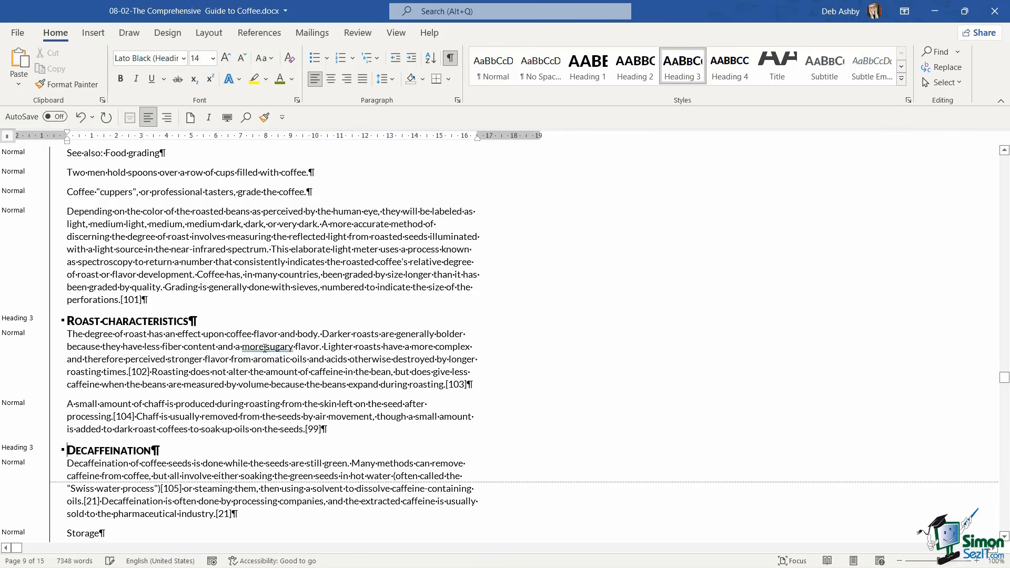
left_click(67, 533)
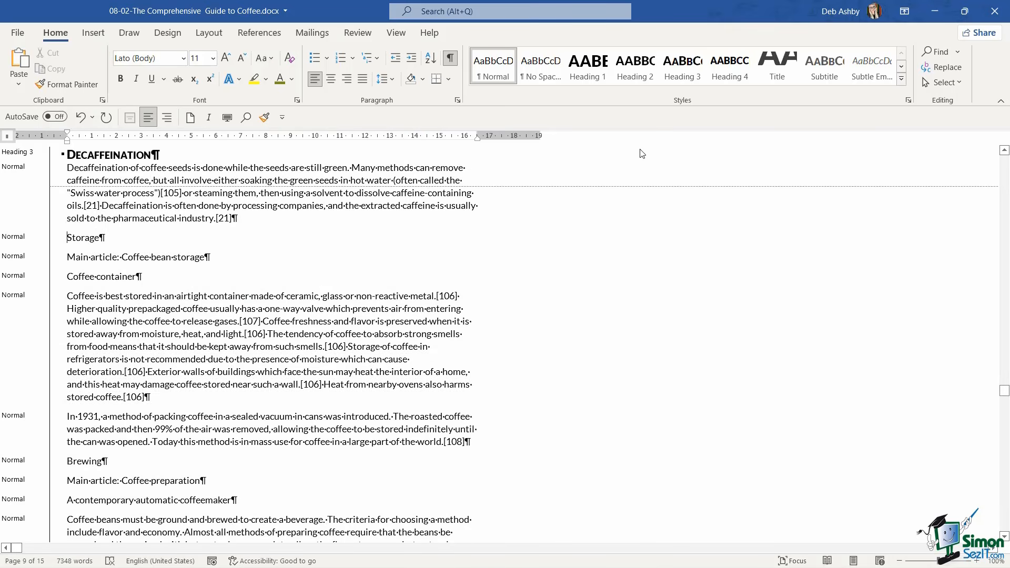
left_click(684, 71)
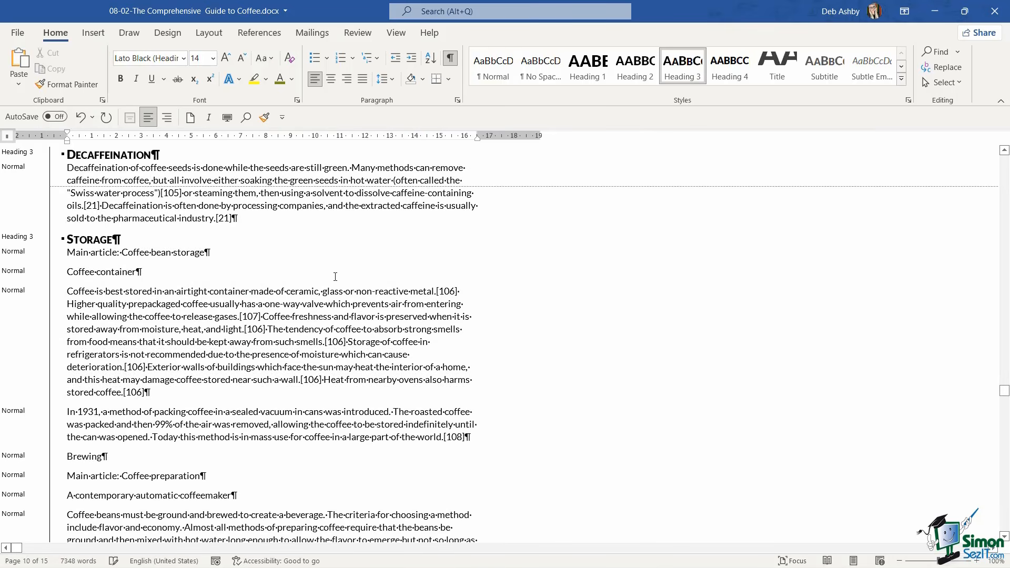
Apply the Heading 4 style to "Coffee container" and the Heading 1 style to "Brewing"
left_click(257, 304)
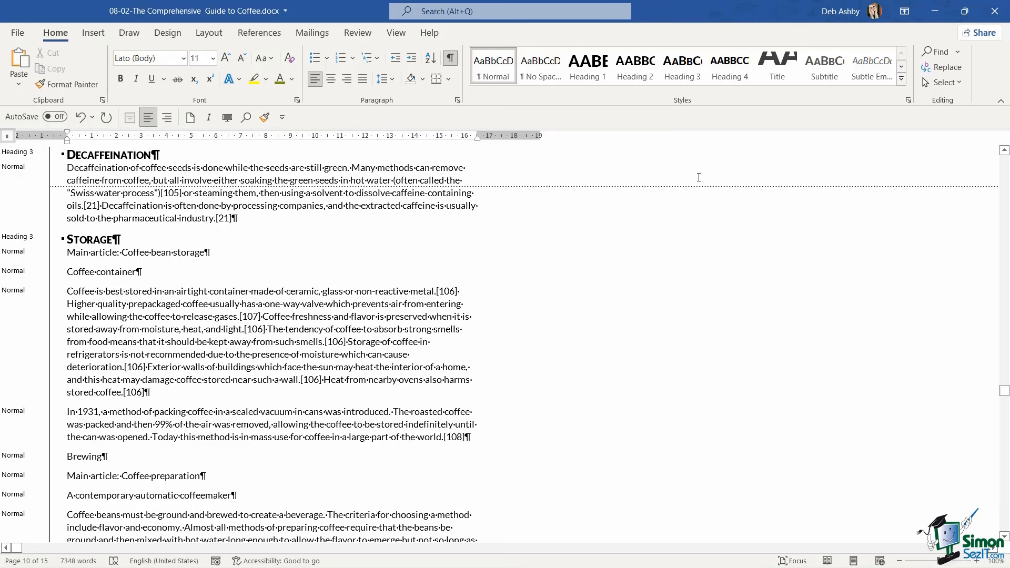
left_click(735, 68)
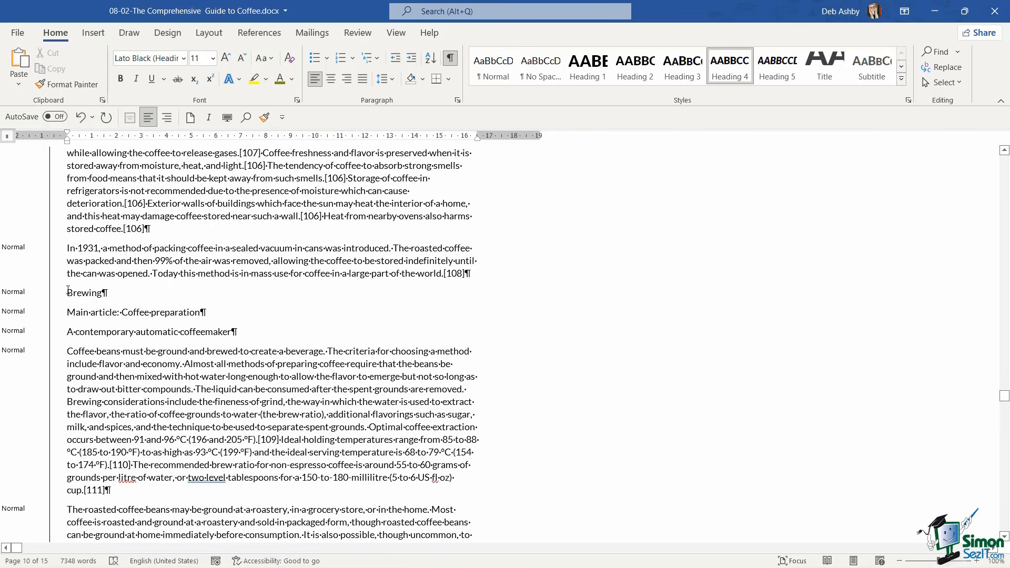
left_click(492, 153)
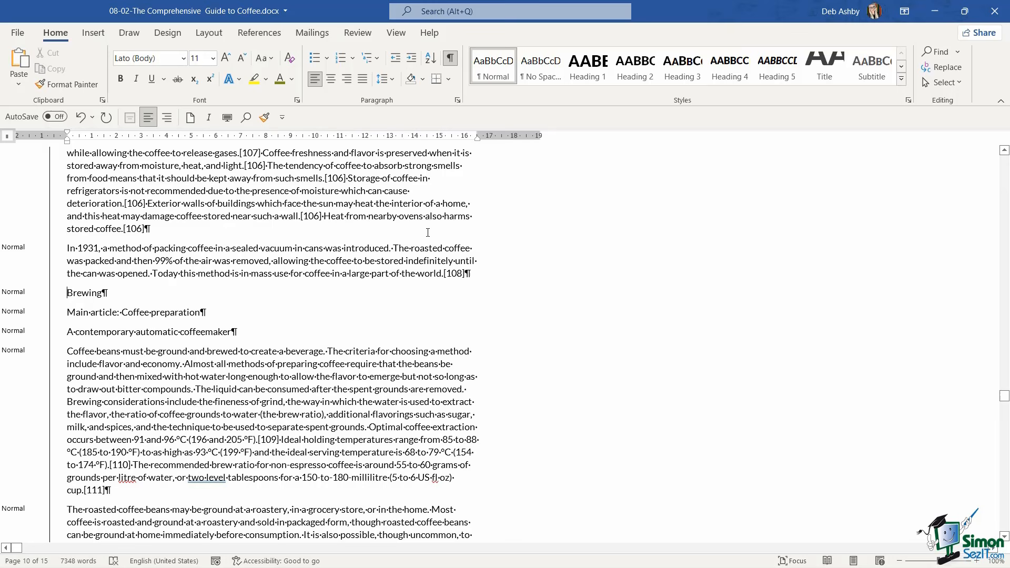
left_click(601, 79)
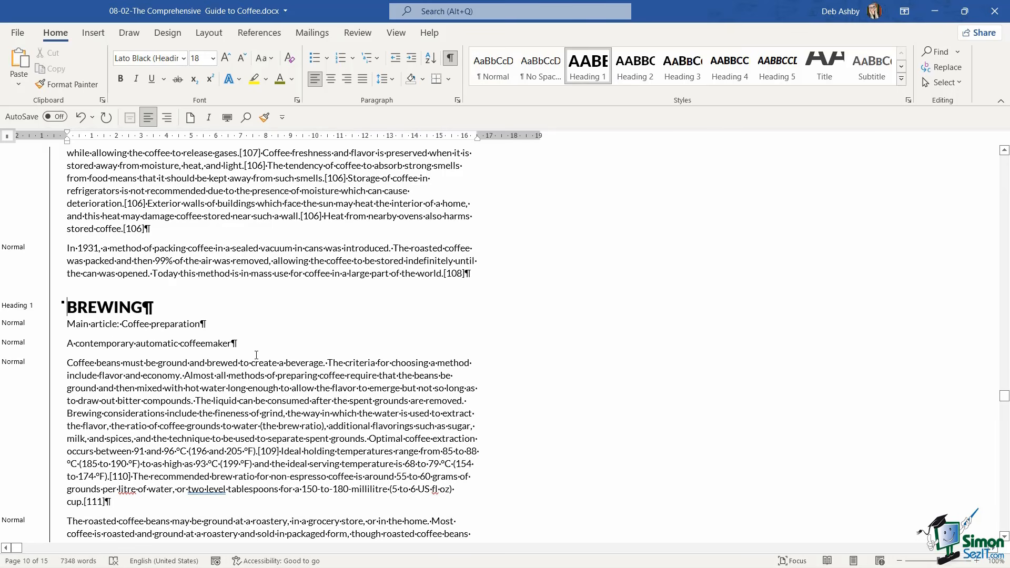
Delete the empty paragraph above the "In a percolator" paragraph in the Brewing section
scroll(256, 355, "down", 14)
left_click(84, 298)
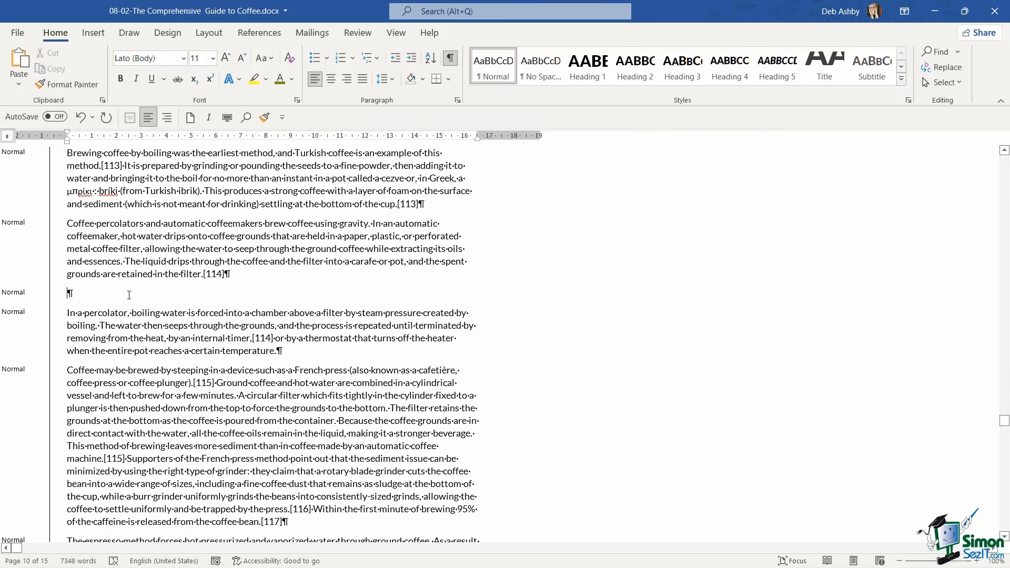
key("BackSpace")
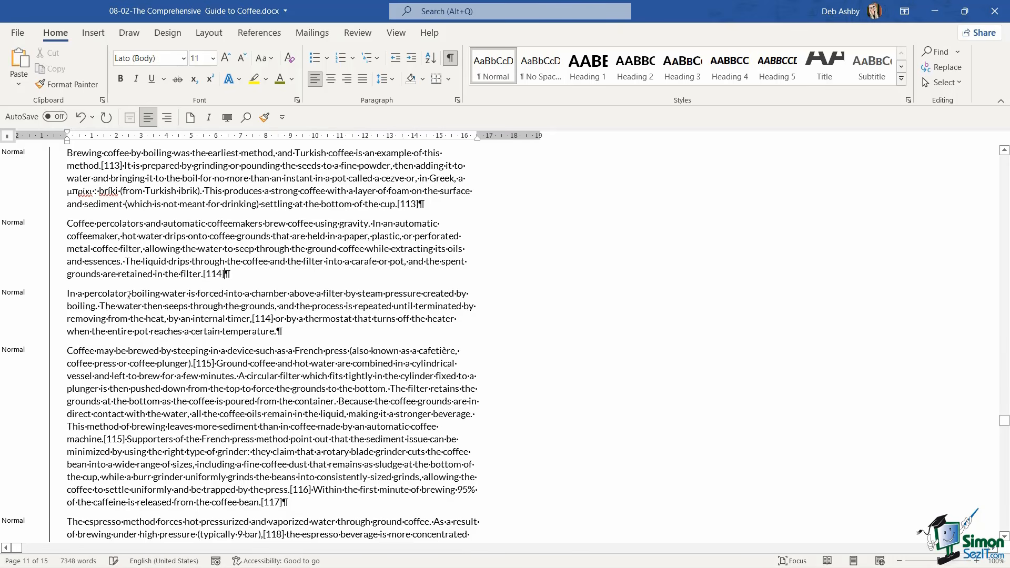
Apply the Heading 1 style to the "Nutrition" line that follows the cold brew paragraph
scroll(128, 295, "down", 8)
left_click(68, 313)
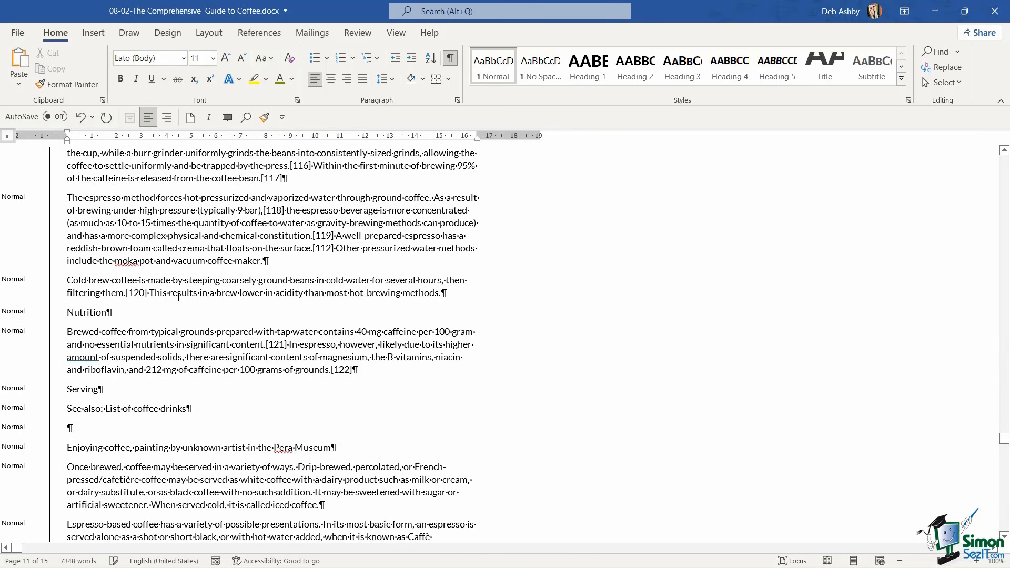
left_click(587, 65)
Apply the Heading 1 style to the first "Instant coffee" line and the Heading 2 style to the repeated "Instant coffee" line below it
scroll(565, 149, "down", 12)
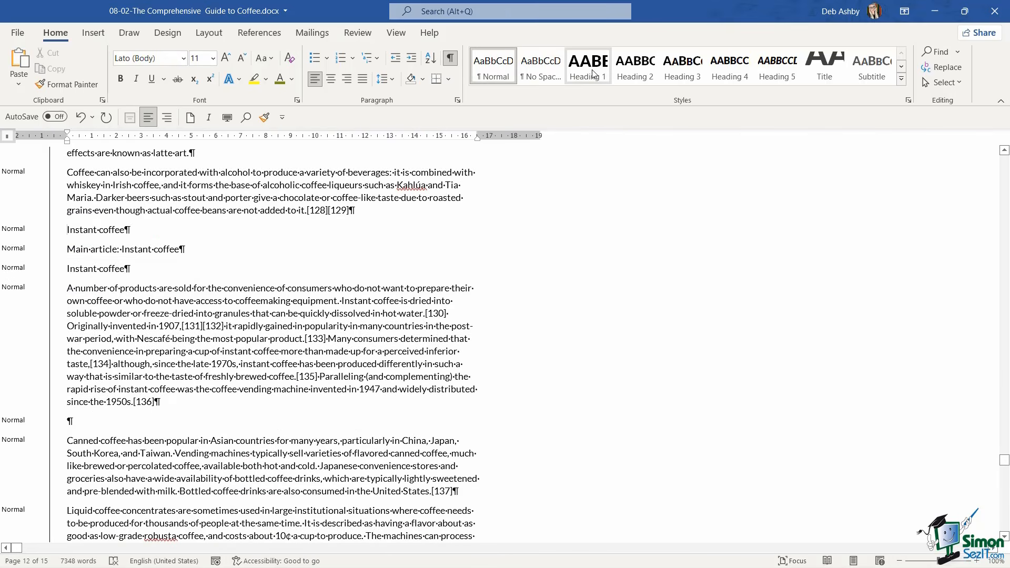
left_click(593, 73)
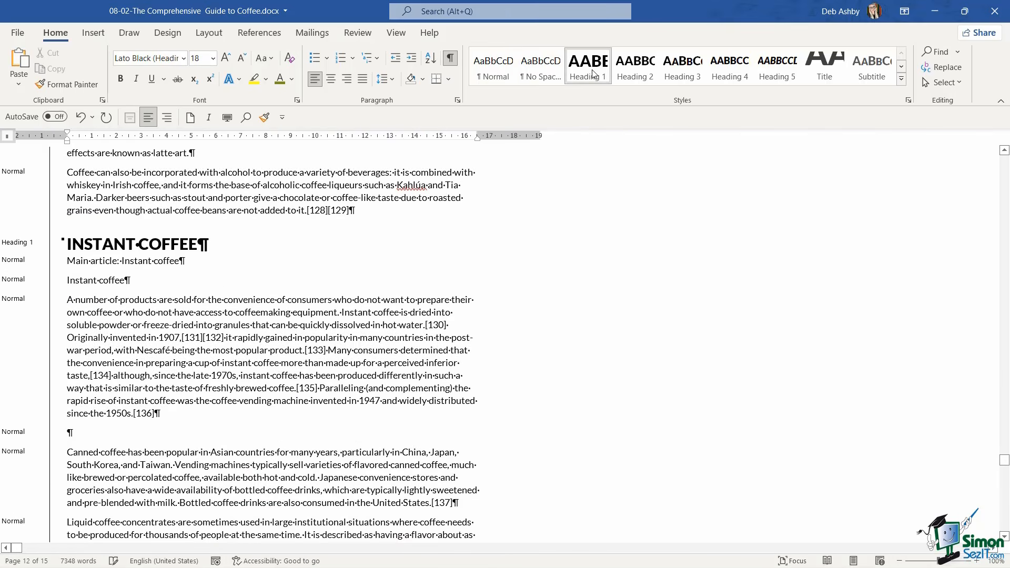
left_click(68, 280)
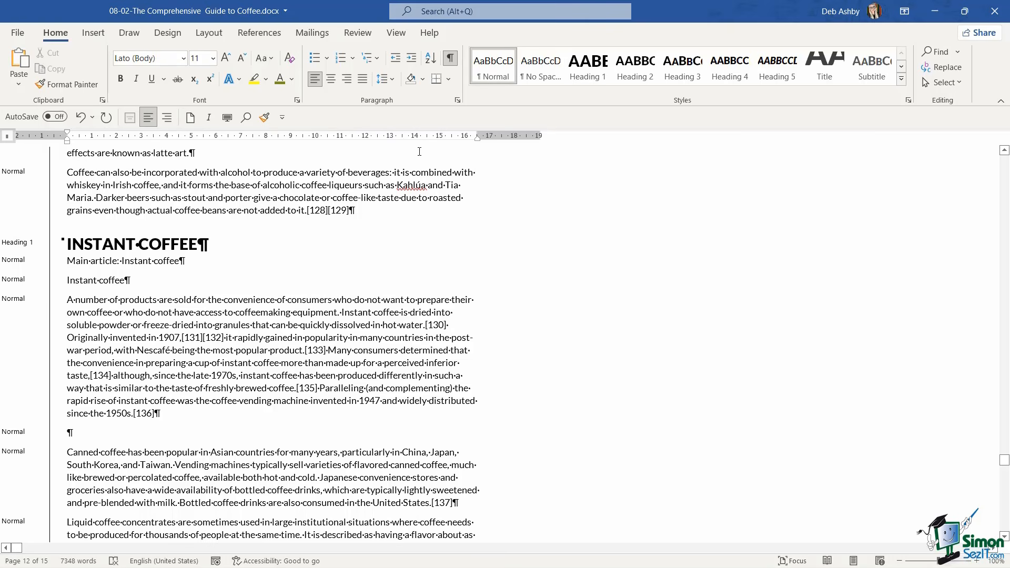
left_click(634, 68)
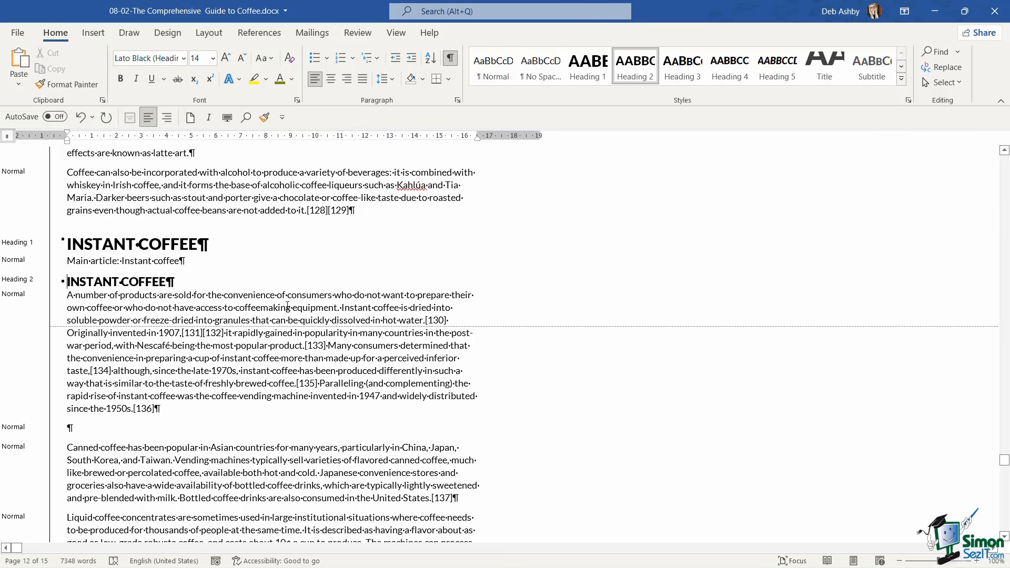
Delete the empty paragraph above the "Canned coffee" text and apply the Heading 1 style to "Consumption"
scroll(287, 306, "down", 3)
left_click(93, 307)
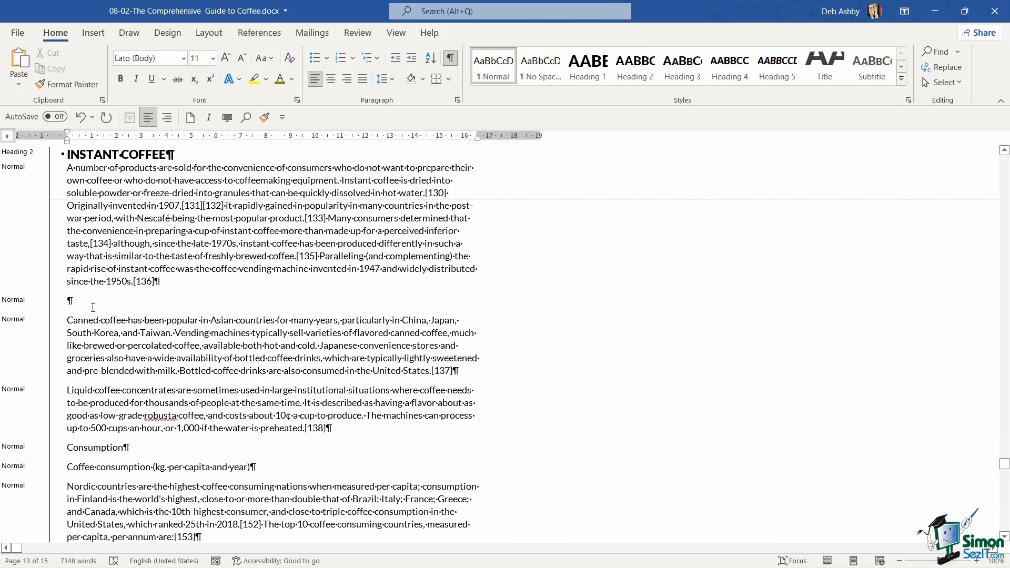
key("BackSpace")
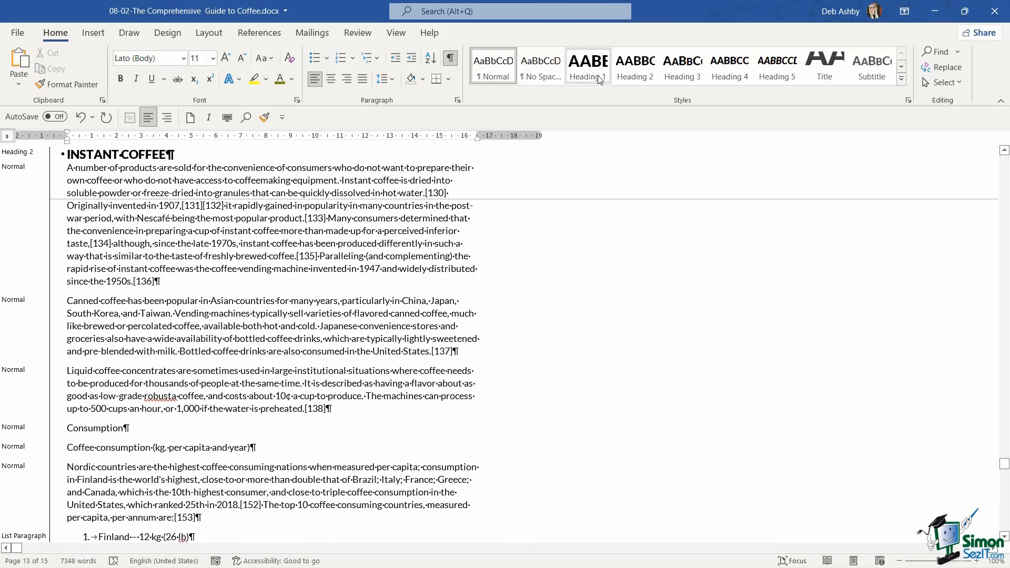
left_click(600, 79)
Select the "Health effects", "Digestion", "Mortality", "Cardiovascular disease" and "Mental health" lines together and apply the Heading 1 style to them
scroll(505, 342, "down", 6)
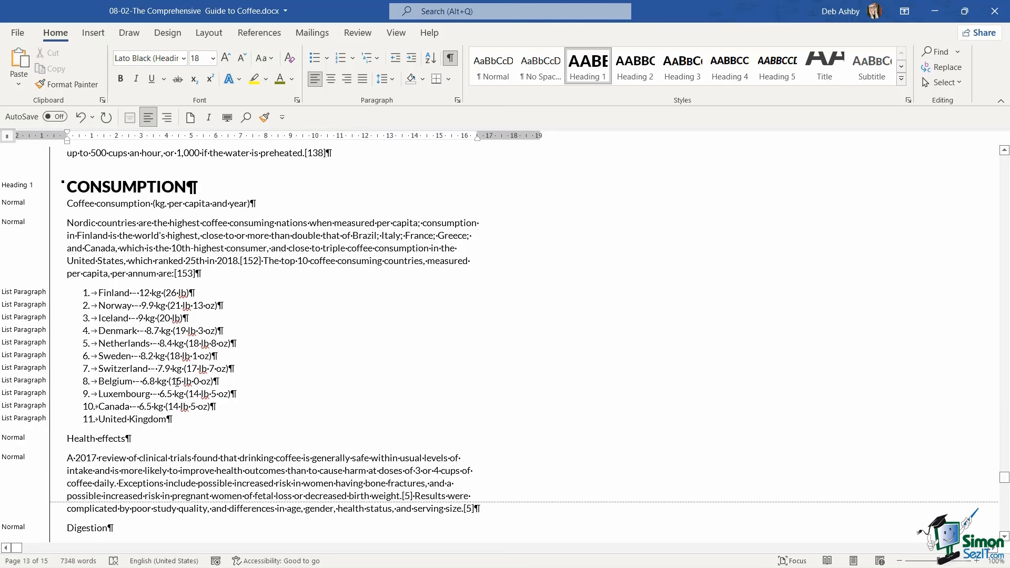
scroll(345, 313, "down", 4)
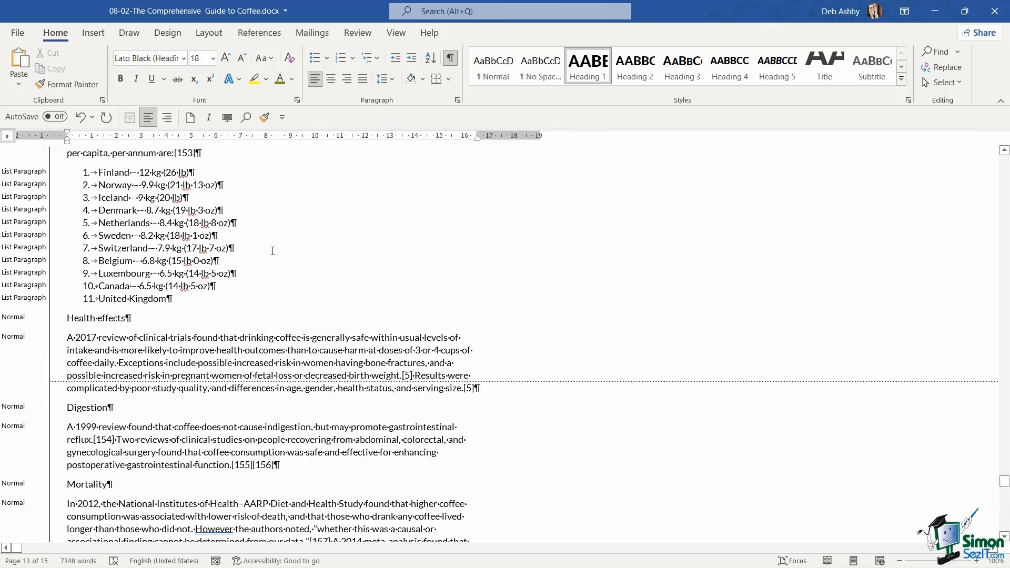
scroll(272, 250, "down", 3)
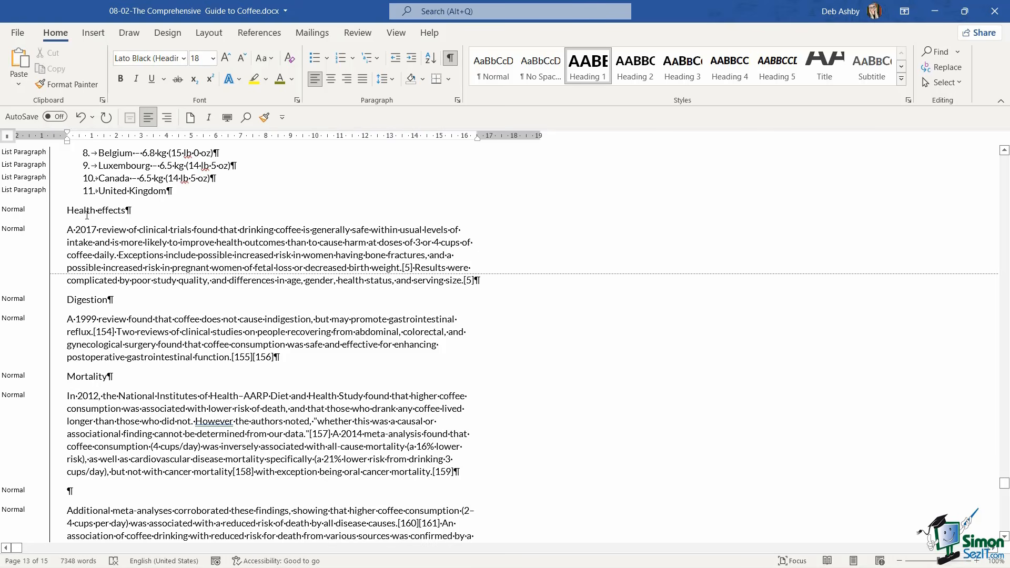
left_click(55, 213)
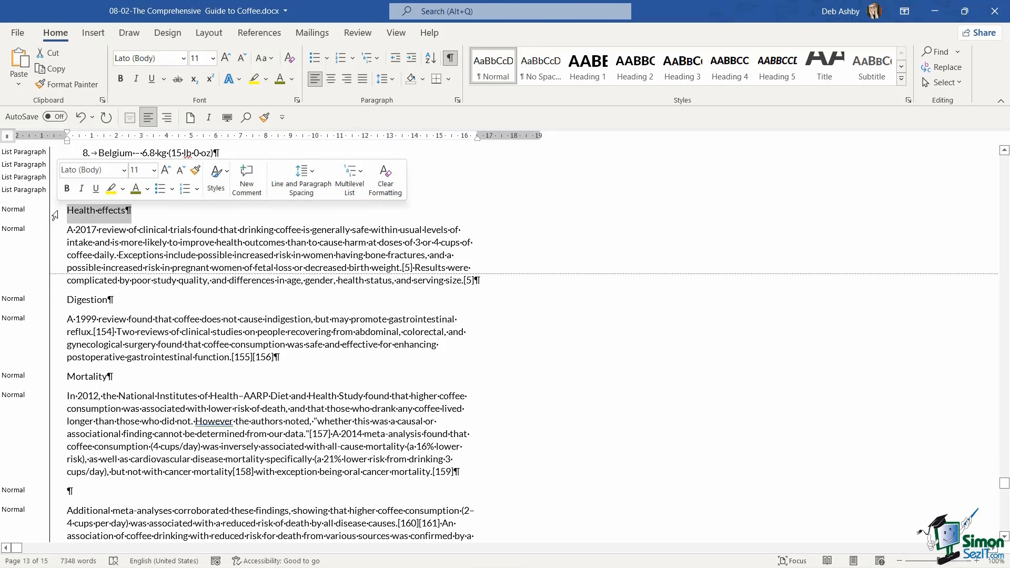
left_click(53, 304, "ctrl")
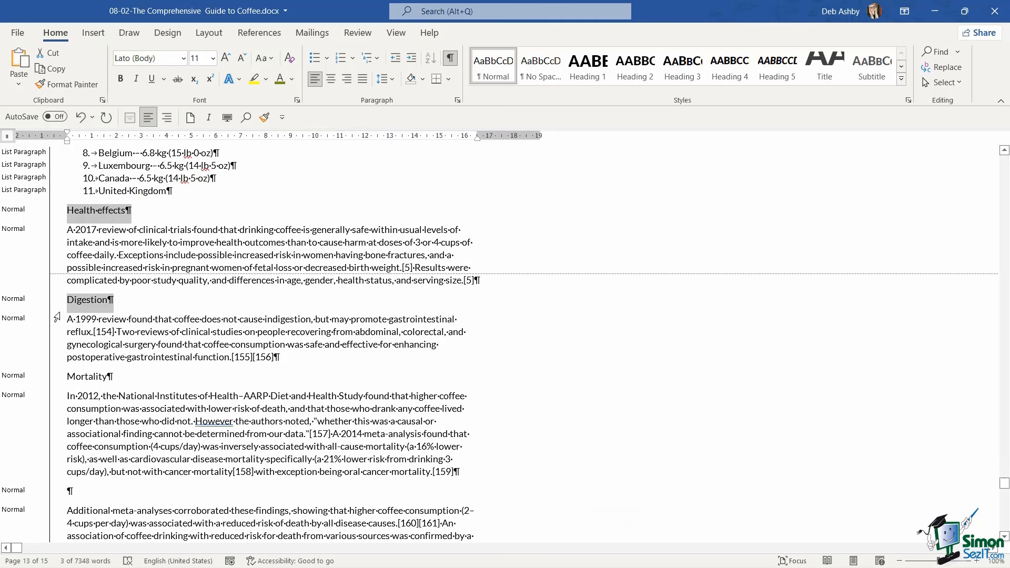
left_click(55, 380, "ctrl")
scroll(193, 343, "down", 6)
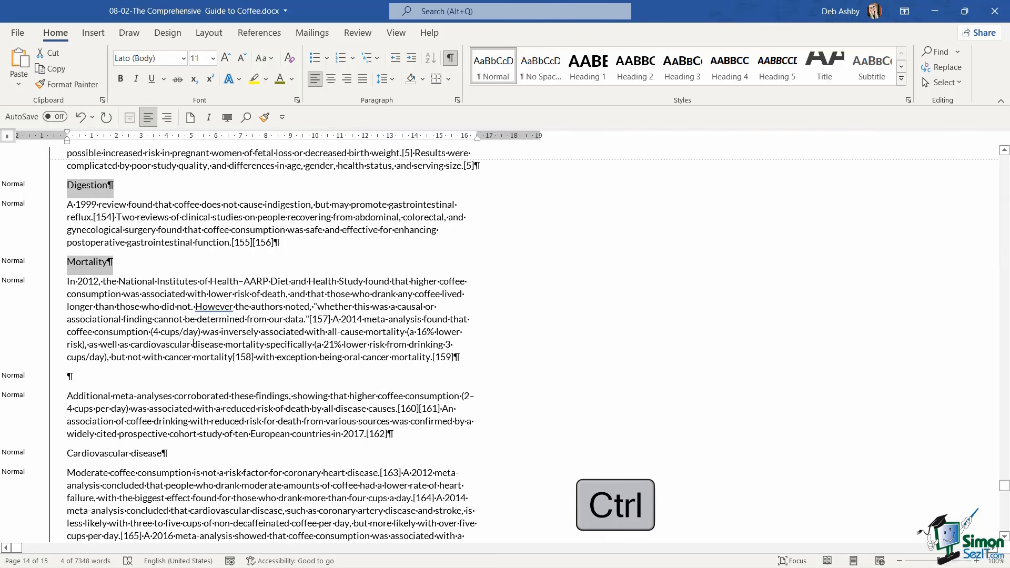
scroll(193, 342, "down", 1)
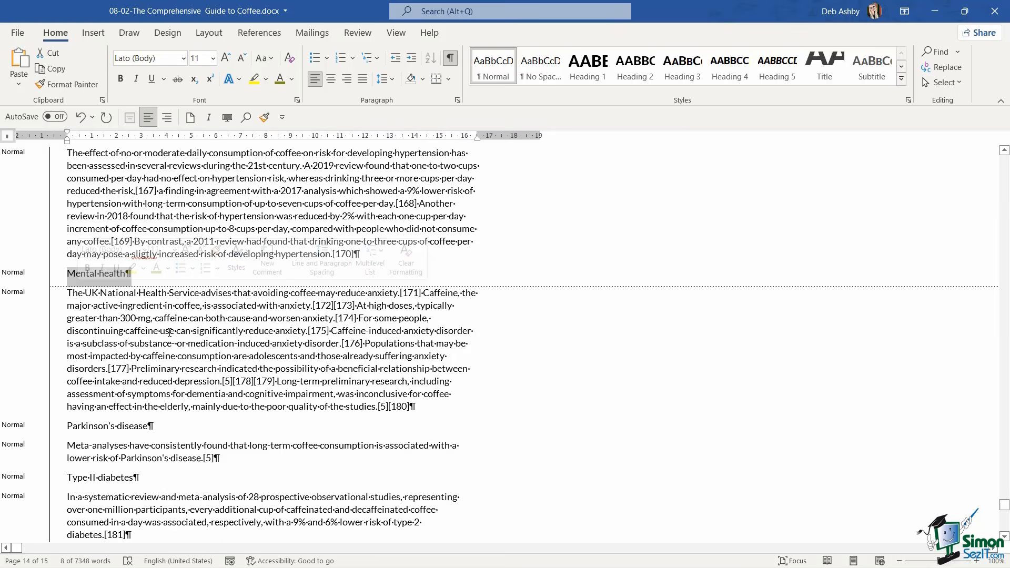
scroll(167, 332, "up", 6)
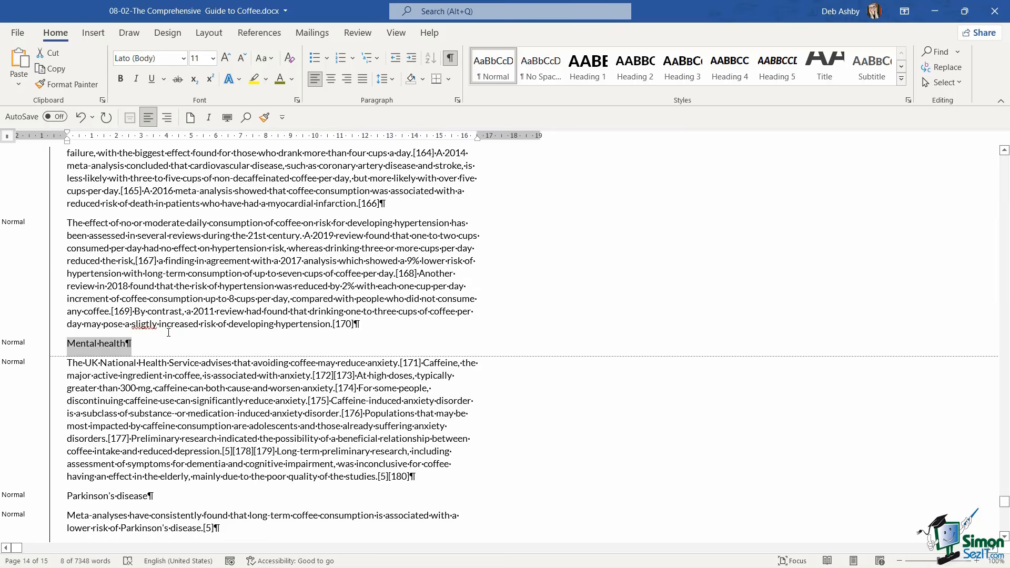
left_click(588, 72)
Apply the Heading 2 style to the "Digestion" and "Mortality" headings under Health effects
scroll(344, 302, "down", 9)
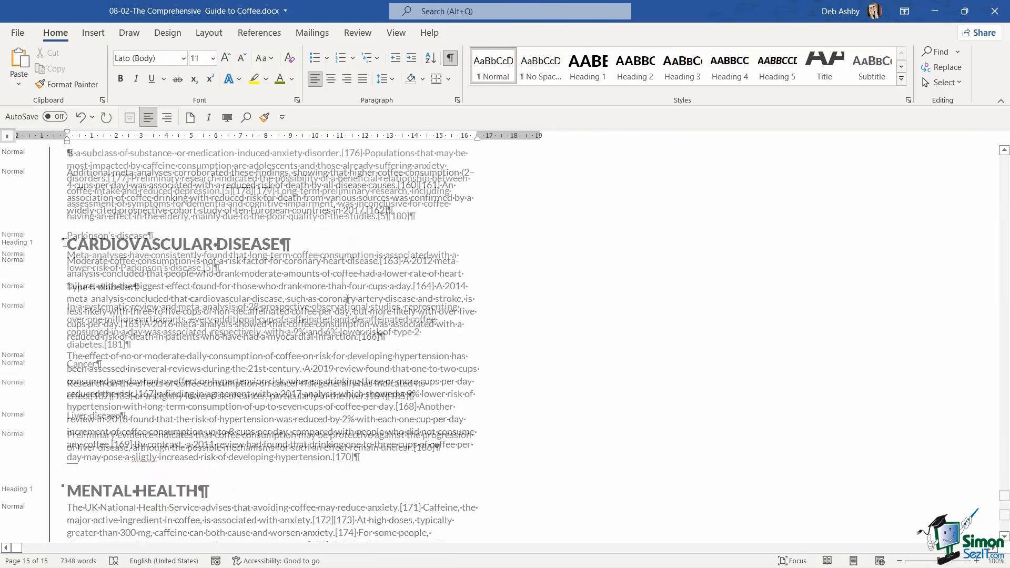
left_click(72, 189)
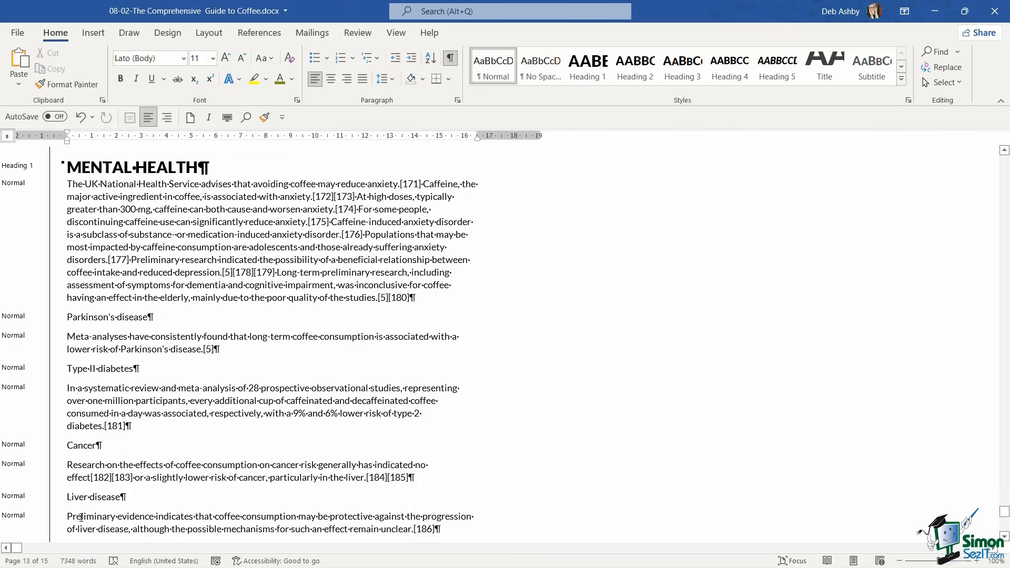
scroll(141, 353, "up", 1)
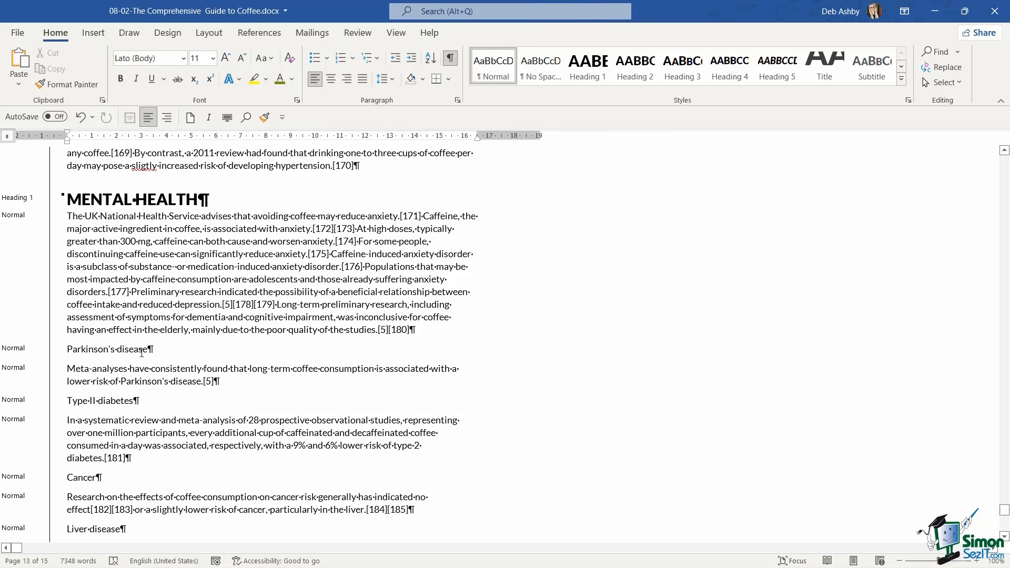
scroll(209, 295, "up", 15)
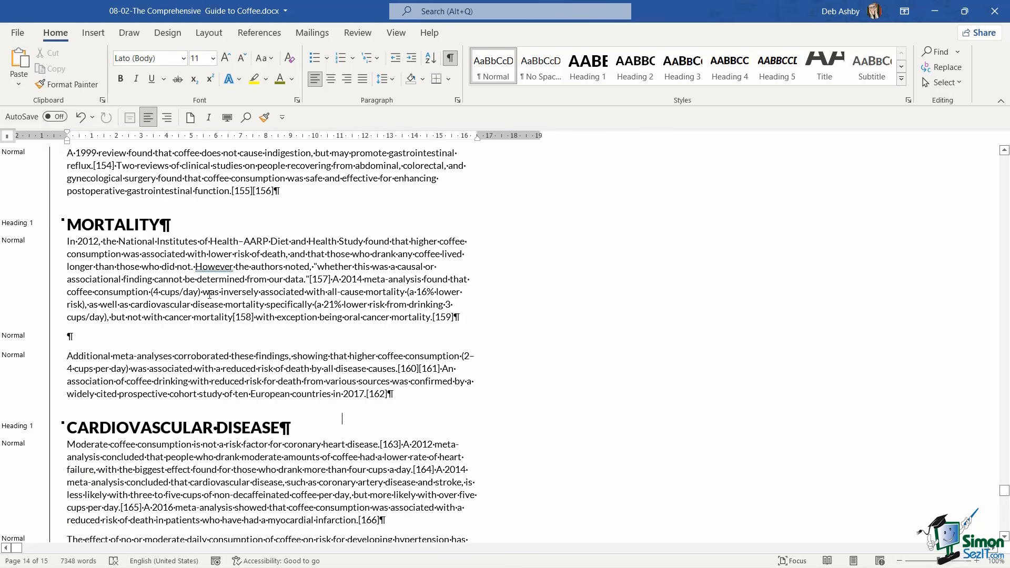
scroll(209, 295, "up", 1)
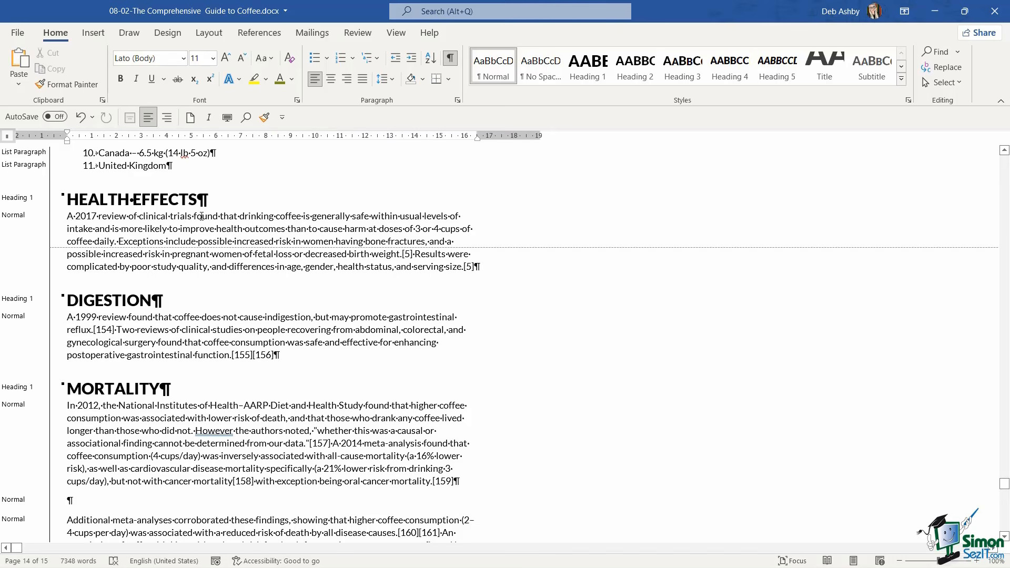
scroll(201, 216, "down", 2)
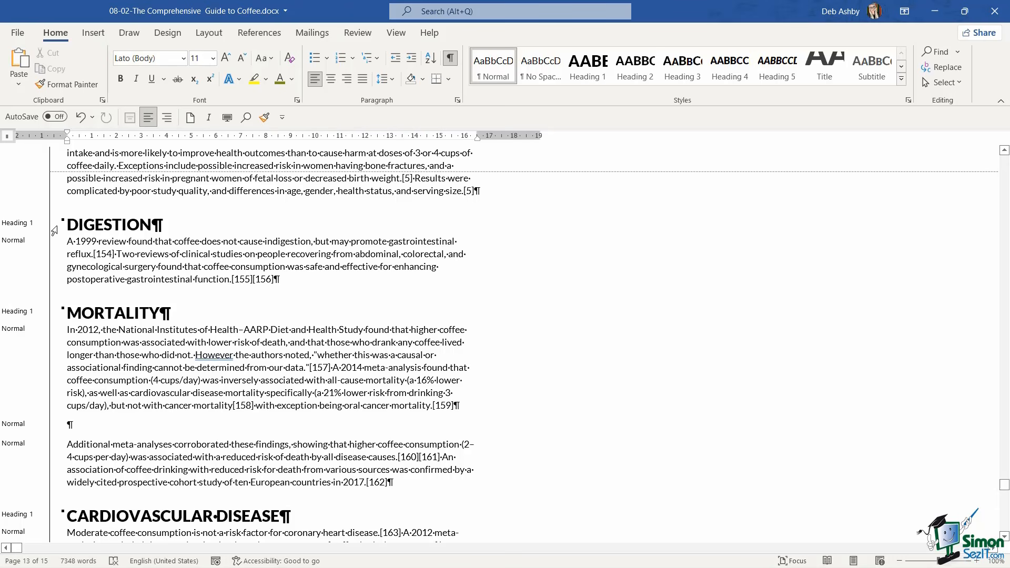
left_click(53, 228)
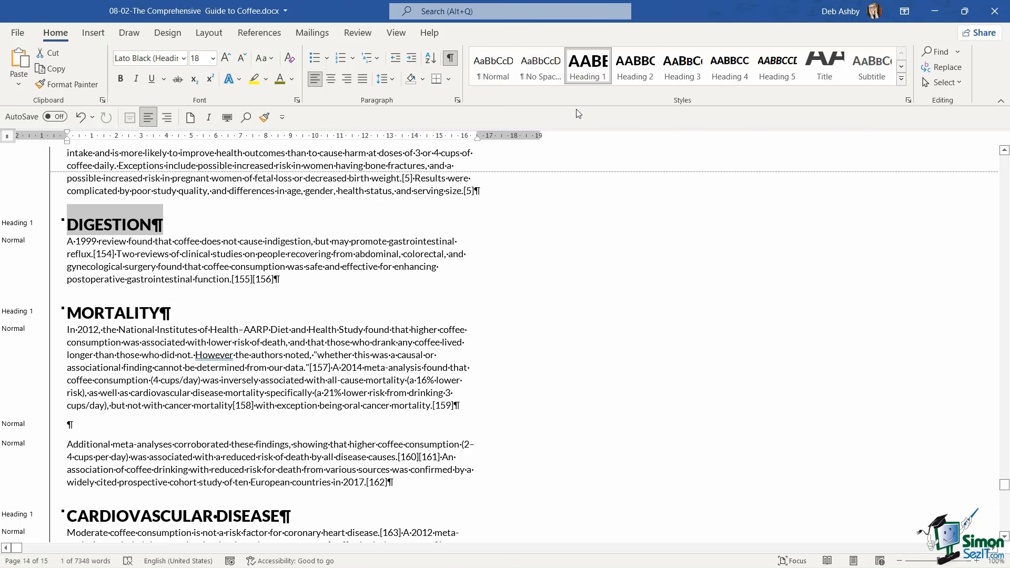
left_click(630, 74)
scroll(223, 244, "down", 2)
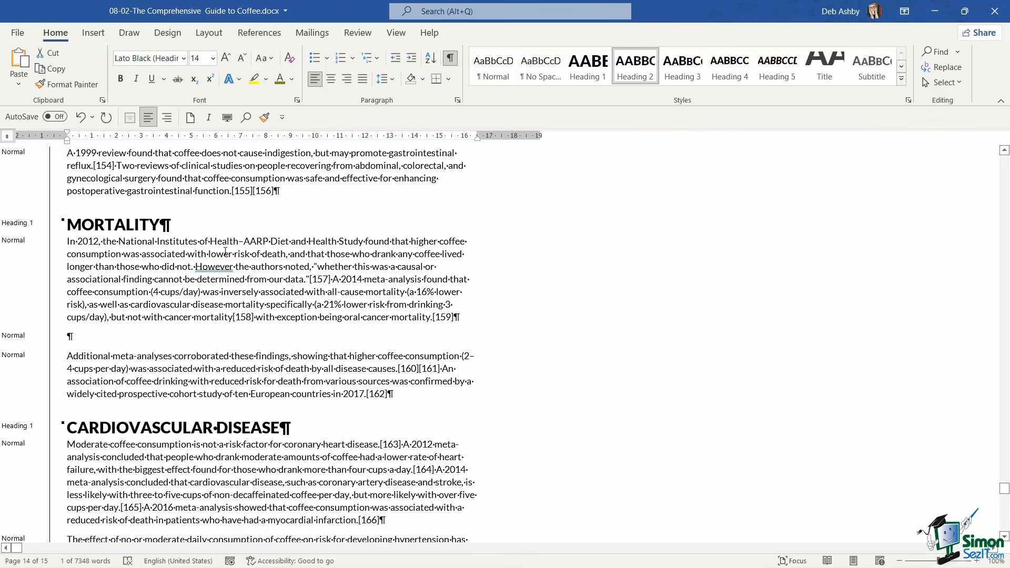
left_click(55, 227)
left_click(634, 68)
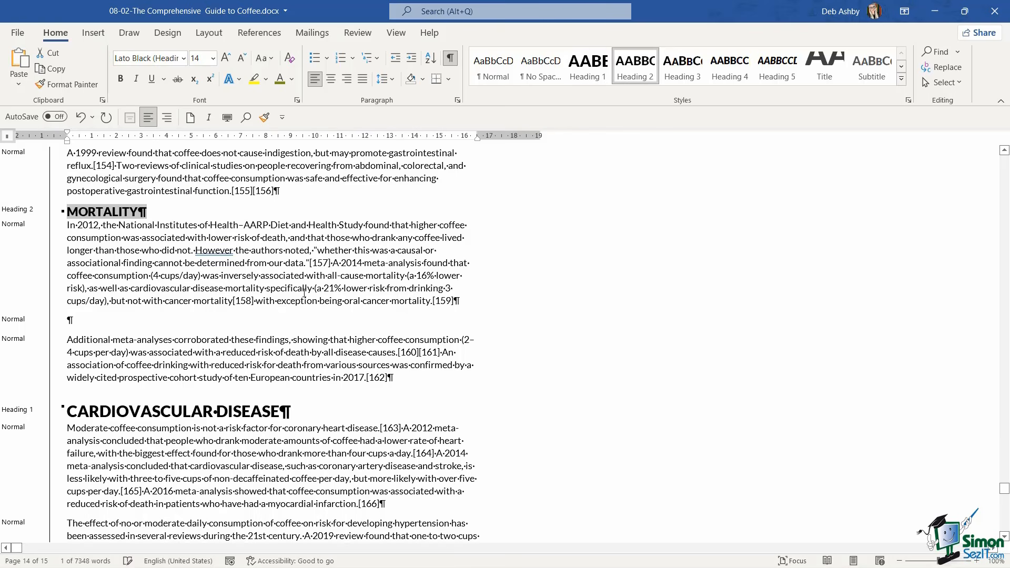
Apply the Heading 2 style together to "Cardiovascular disease", "Mental health", "Parkinson's disease", "Type II diabetes", "Cancer" and "Liver disease"
scroll(301, 293, "down", 5)
scroll(301, 293, "down", 1)
scroll(300, 289, "up", 2)
scroll(196, 347, "down", 6)
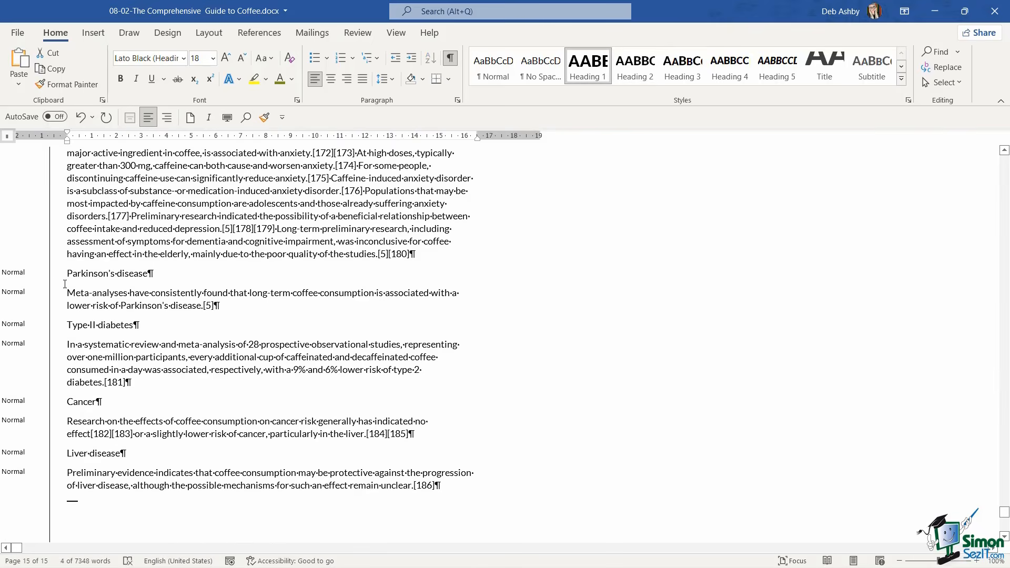
left_click(52, 273)
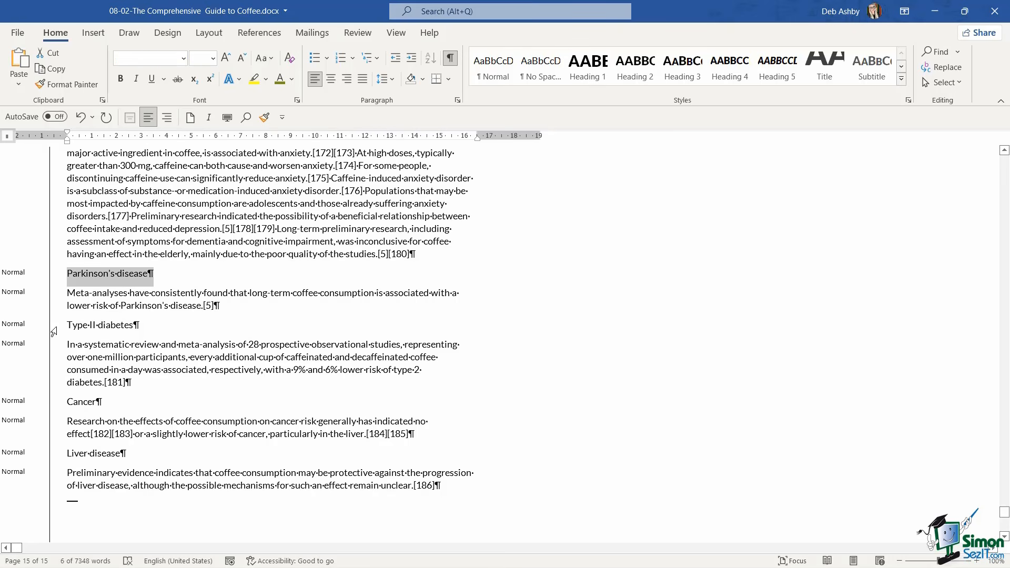
left_click(53, 325, "ctrl")
left_click(53, 403, "ctrl")
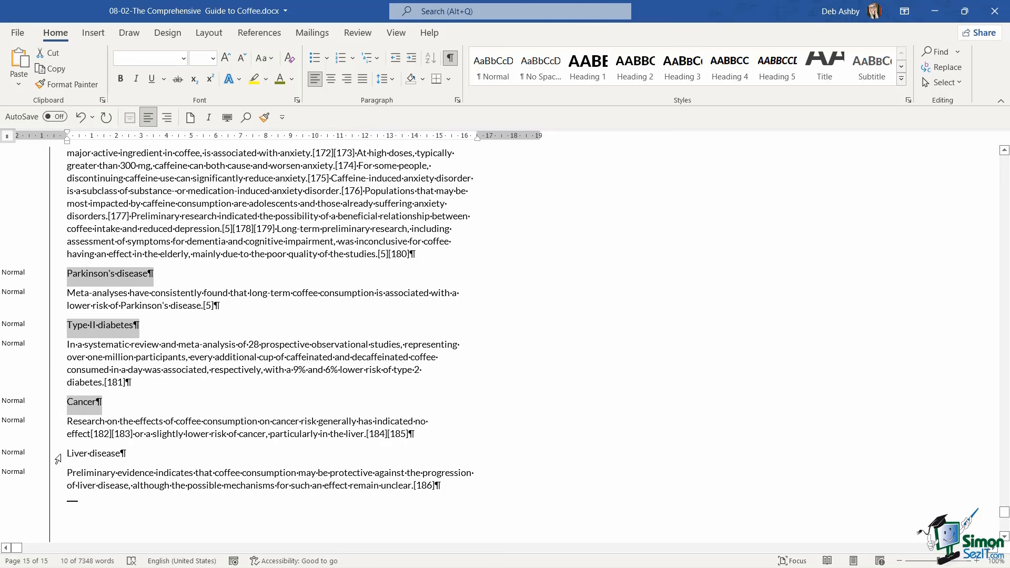
left_click(55, 454, "ctrl")
left_click(637, 67)
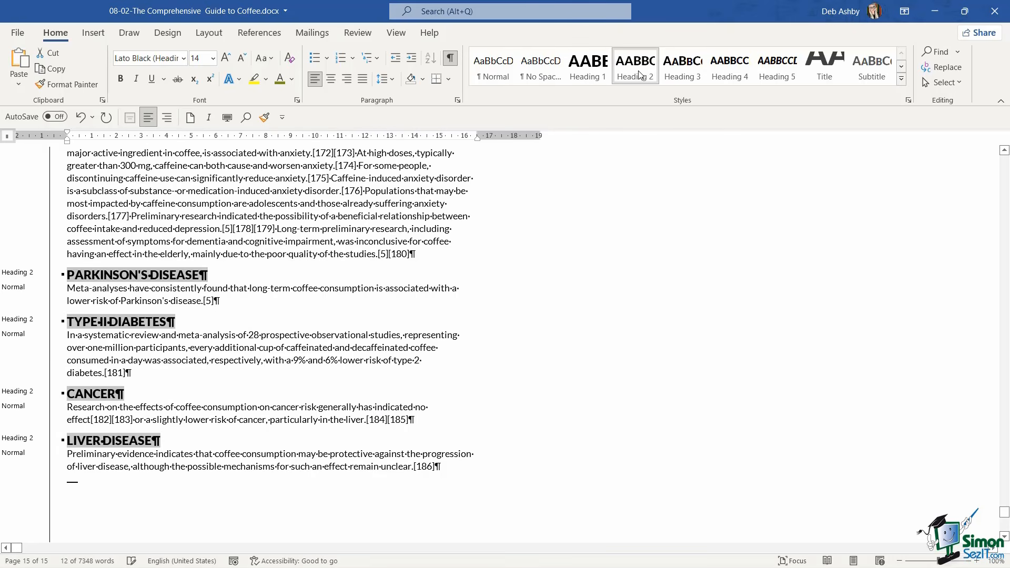
Clear the heading selection and turn off the display of paragraph marks and other formatting symbols
left_click(504, 154)
left_click(327, 319)
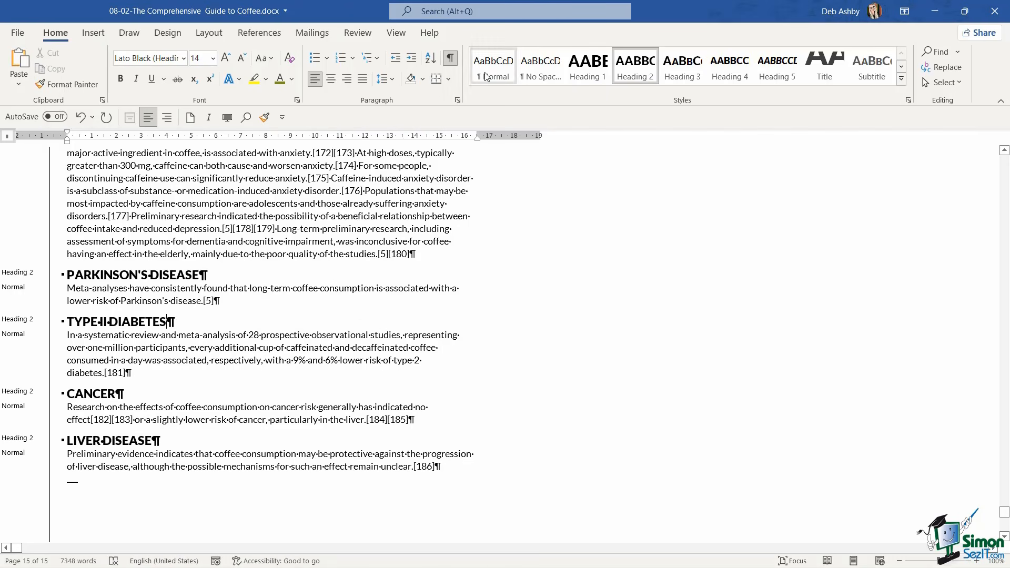
left_click(451, 58)
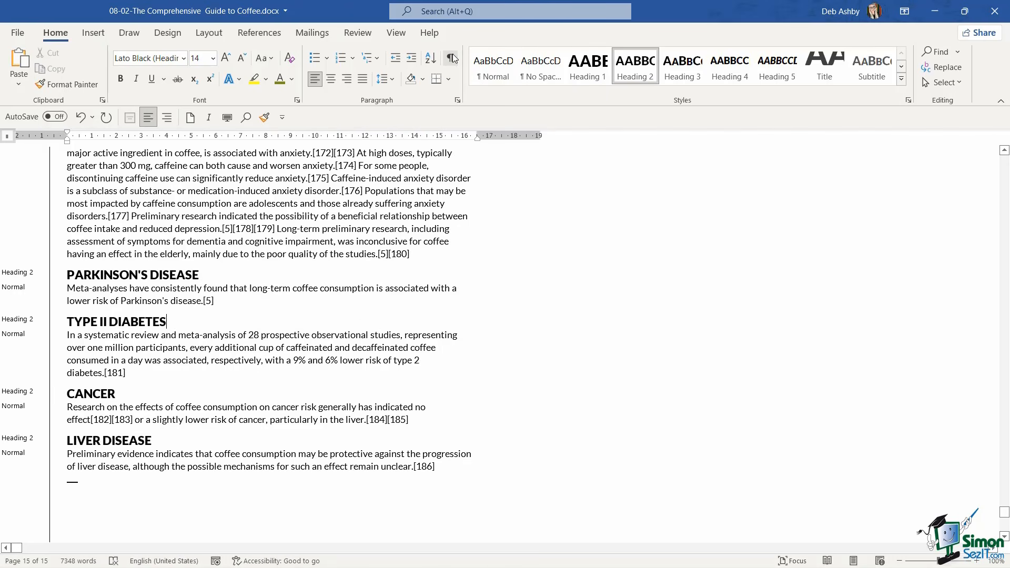
Return to the start of the document and check the styles listed beside the title and the first headings
left_click(277, 287)
key("ctrl+Home")
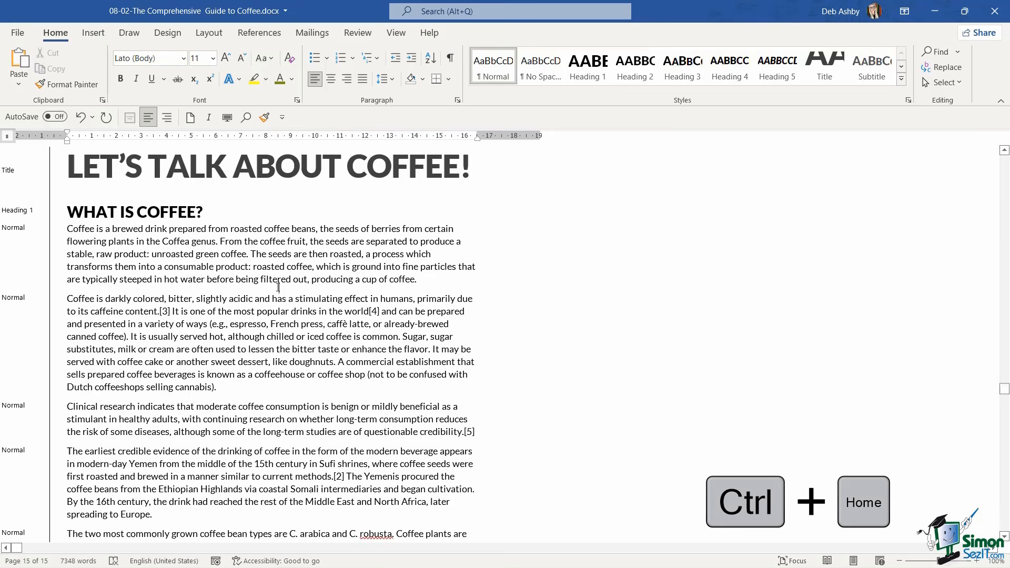
left_click(395, 293)
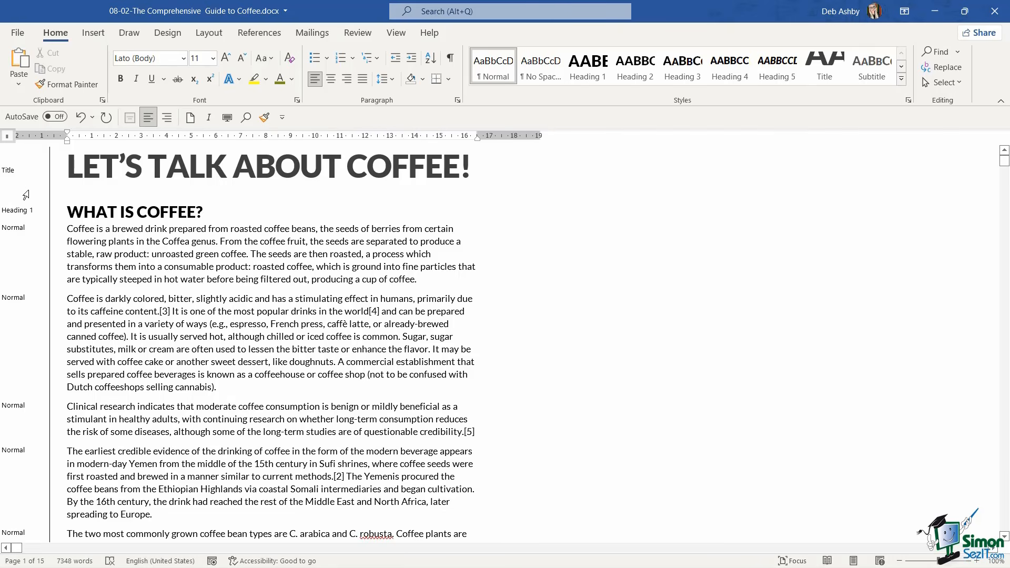
scroll(25, 195, "down", 8)
scroll(25, 195, "down", 2)
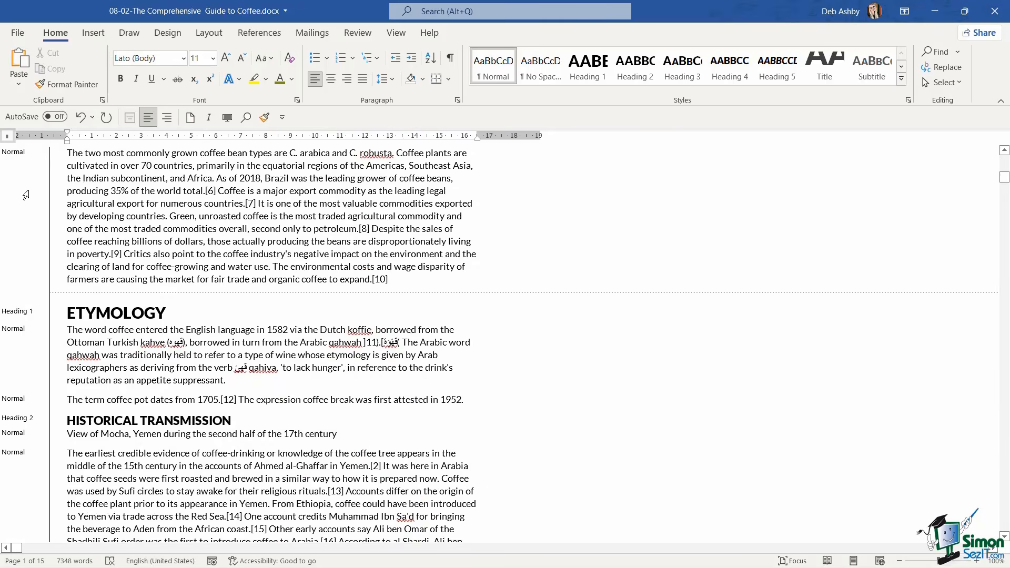
scroll(25, 195, "up", 10)
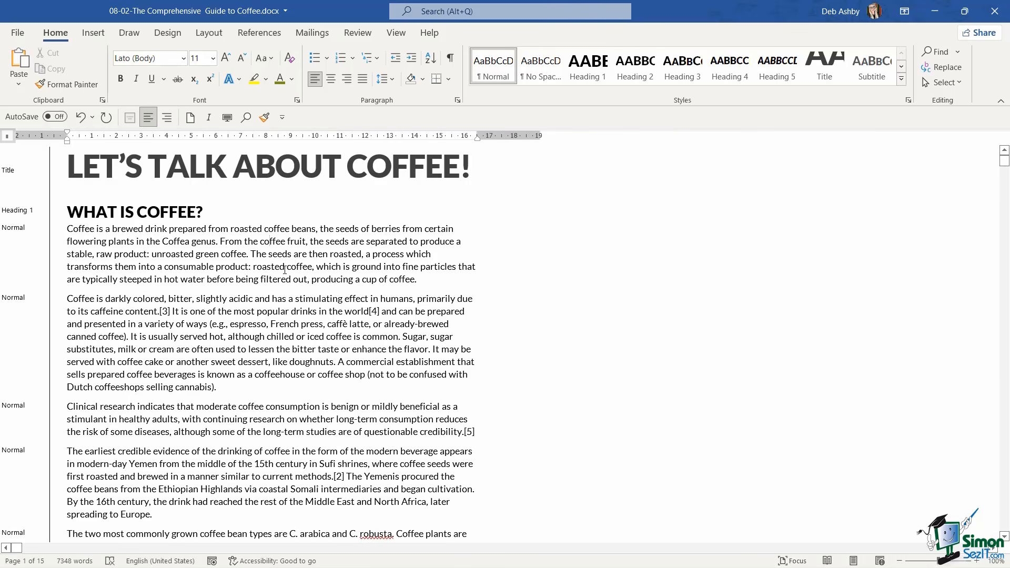
Switch the coffee guide from Draft view to Print Layout view and check how the first page looks
left_click(396, 33)
left_click(46, 67)
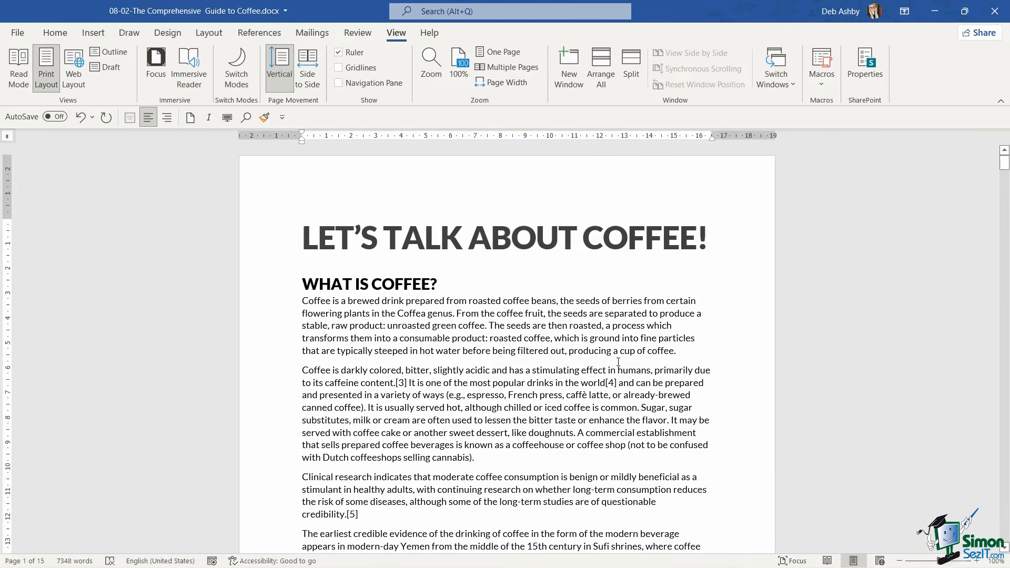
scroll(618, 362, "down", 5)
scroll(618, 362, "up", 5)
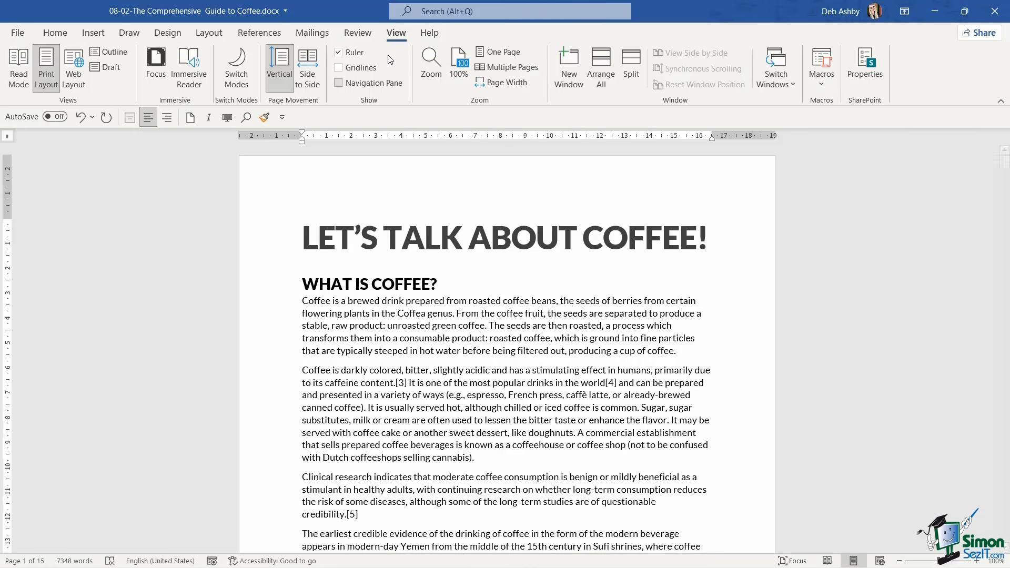
Display multiple pages side by side, look through the styled headings, and return to the first page
left_click(511, 69)
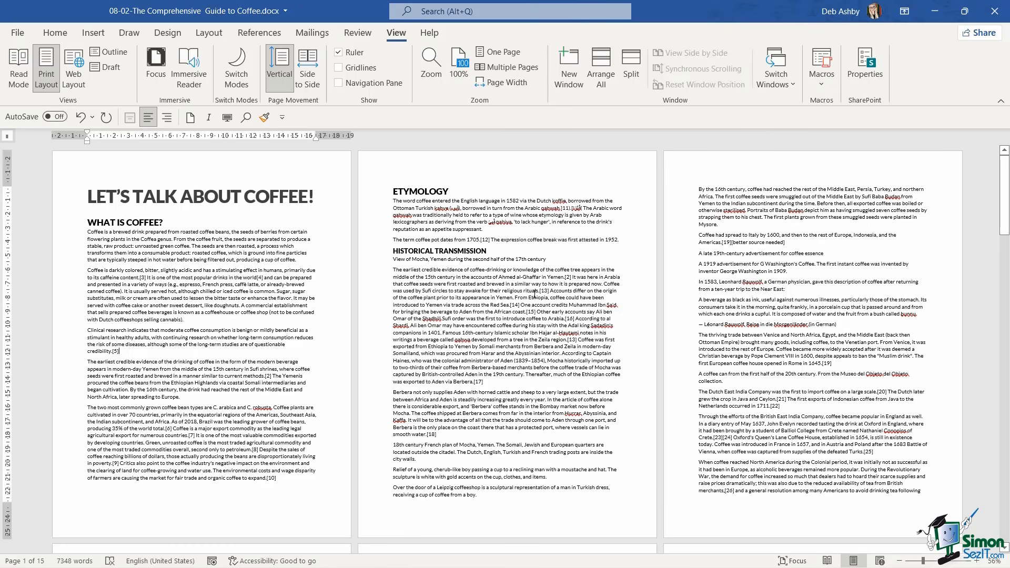
scroll(534, 293, "down", 6)
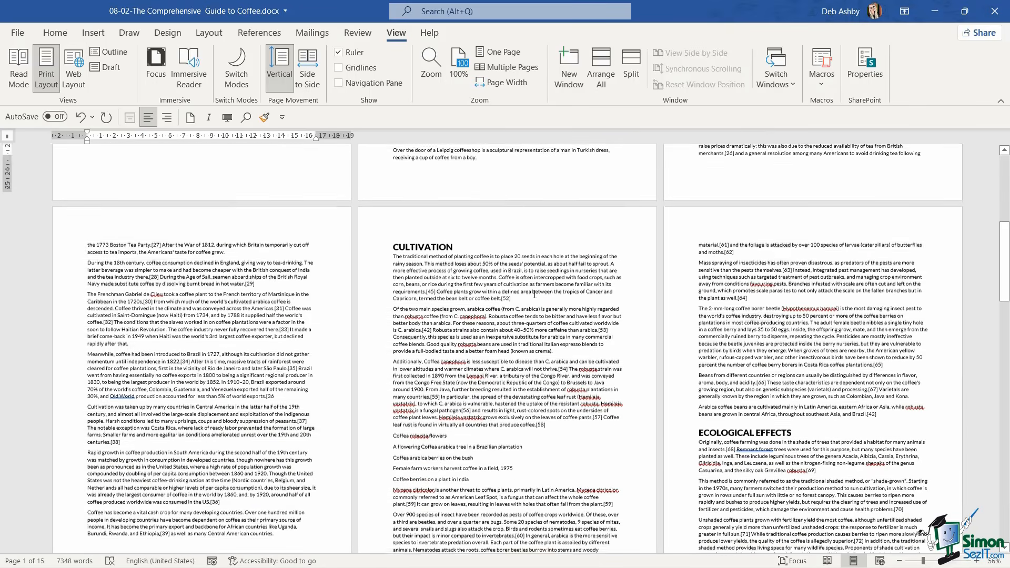
scroll(534, 293, "down", 2)
scroll(535, 293, "down", 6)
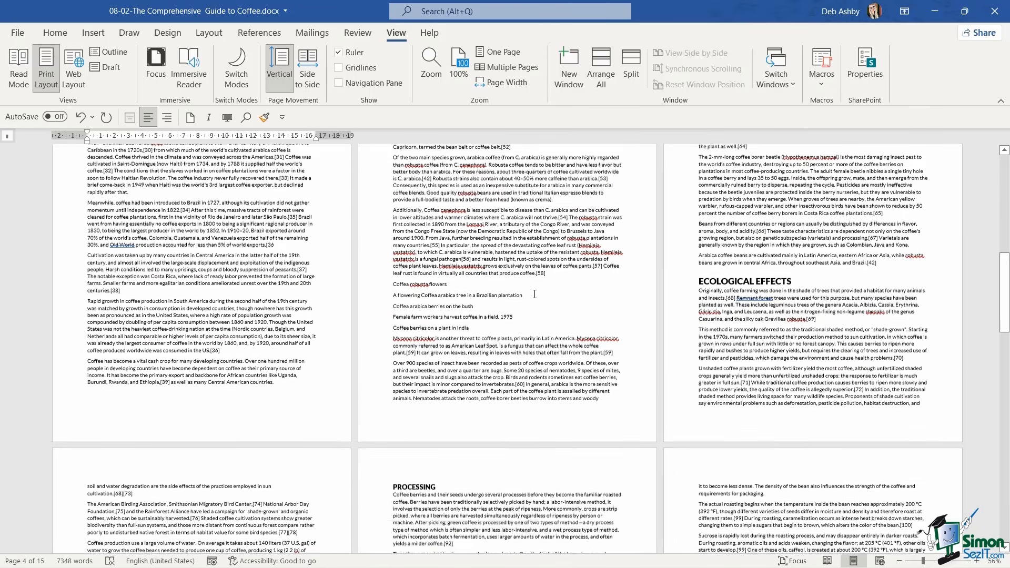
scroll(534, 293, "down", 1)
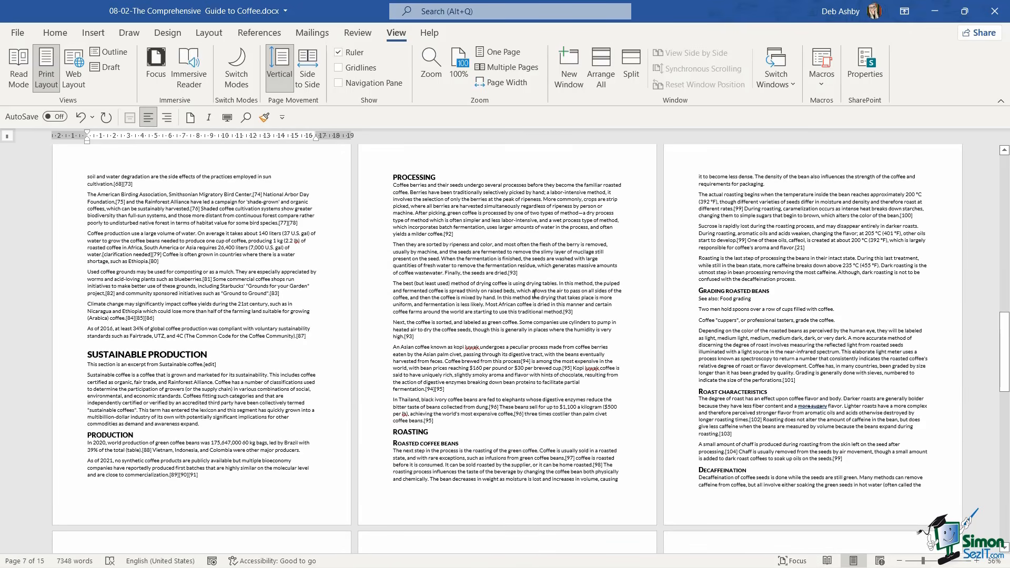
scroll(534, 293, "up", 1)
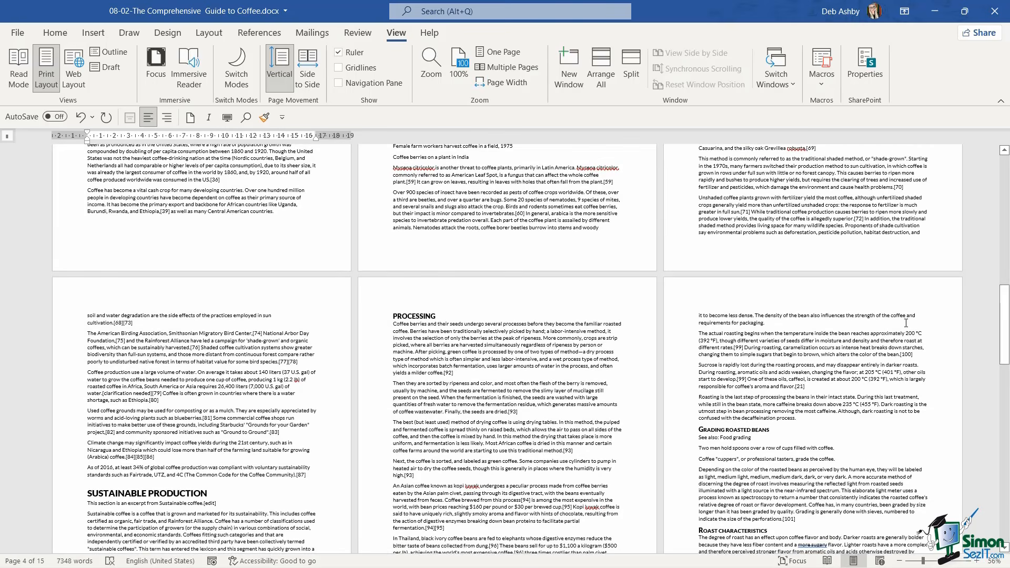
left_click_drag(1004, 317, 1004, 174)
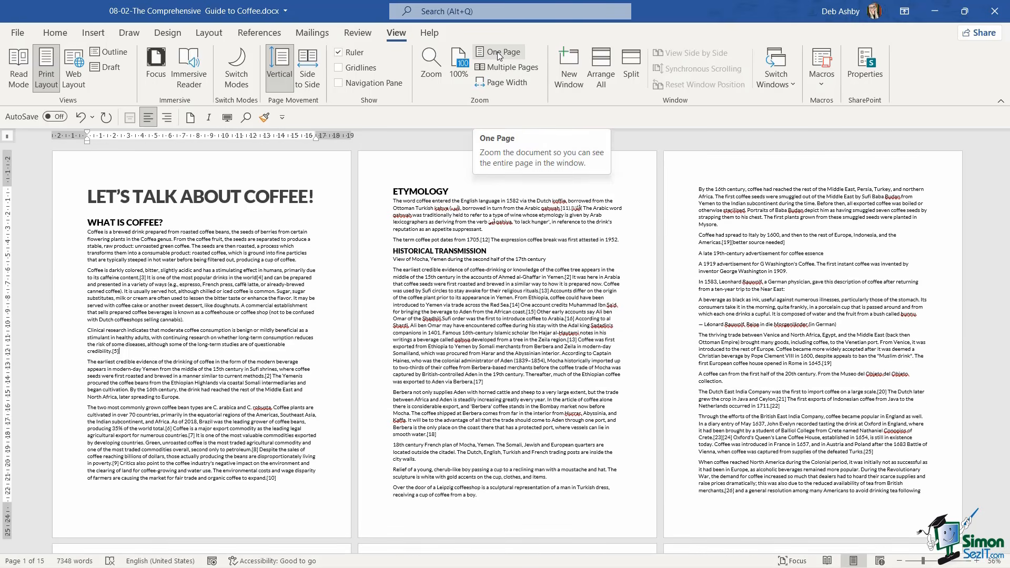
View one whole page at a time and restore the document zoom to 100%
left_click(497, 52)
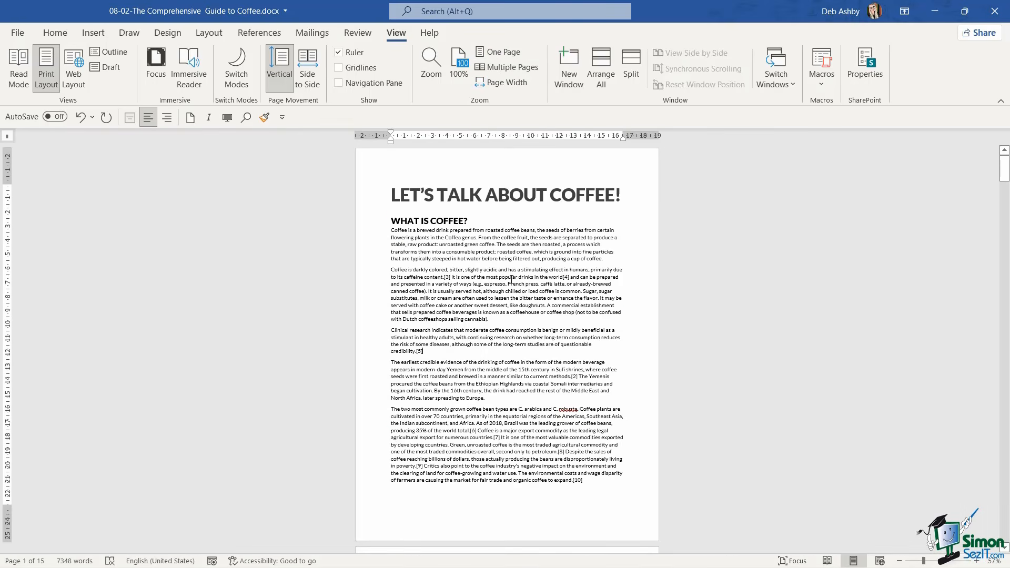
left_click(460, 64)
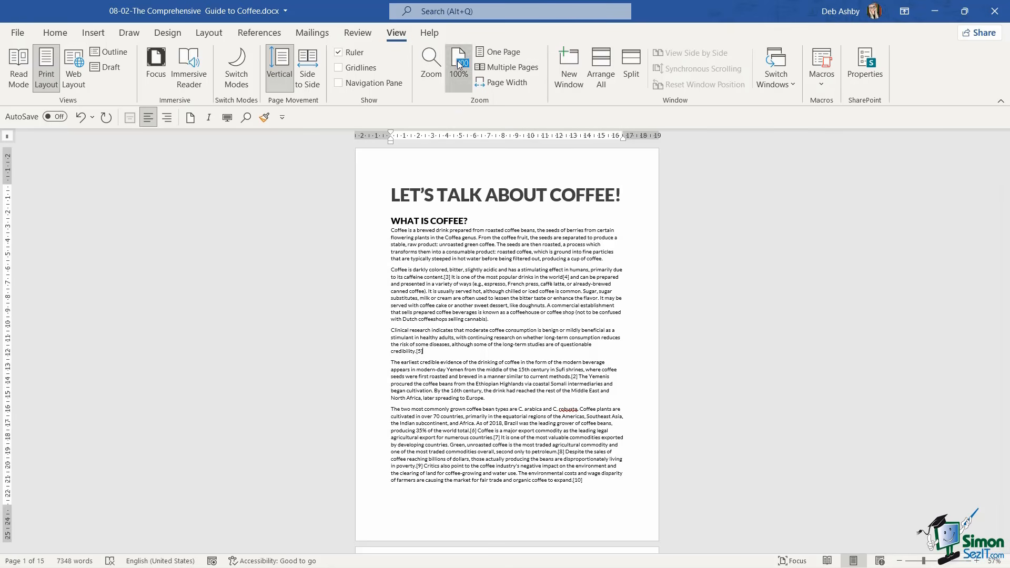
left_click(308, 231)
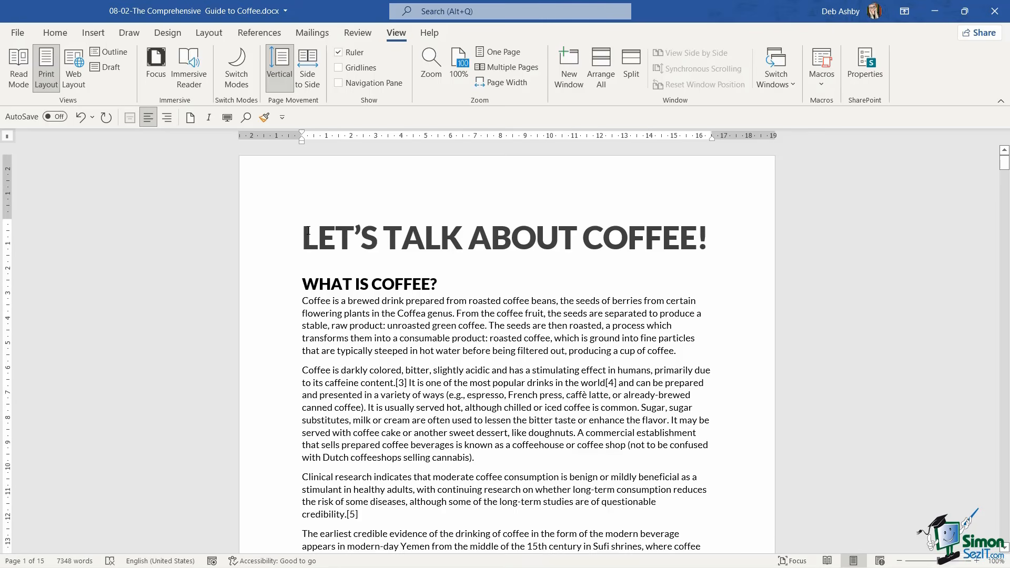
Apply the built-in Basic (Simple) style set to the document
left_click(168, 35)
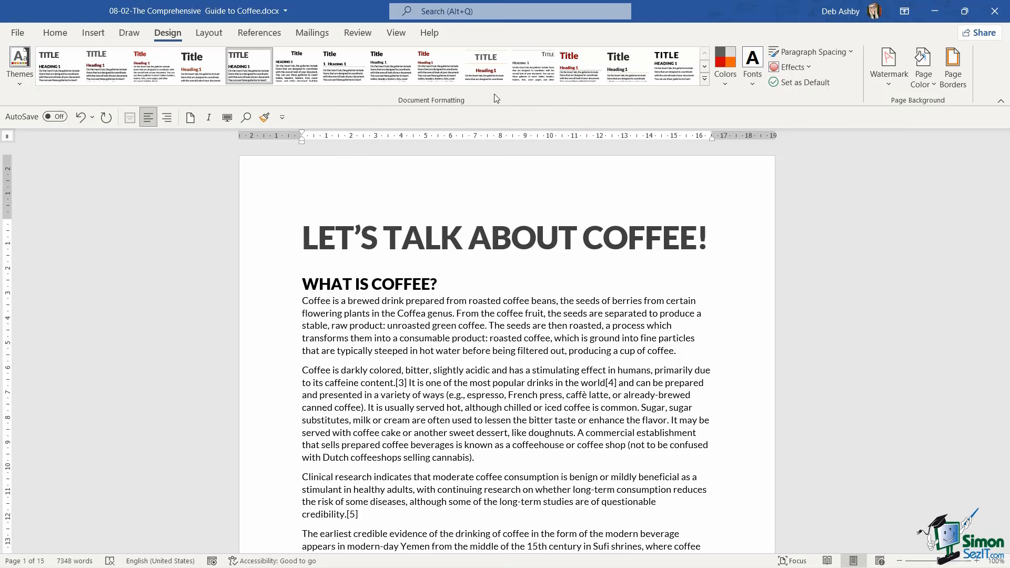
left_click(705, 79)
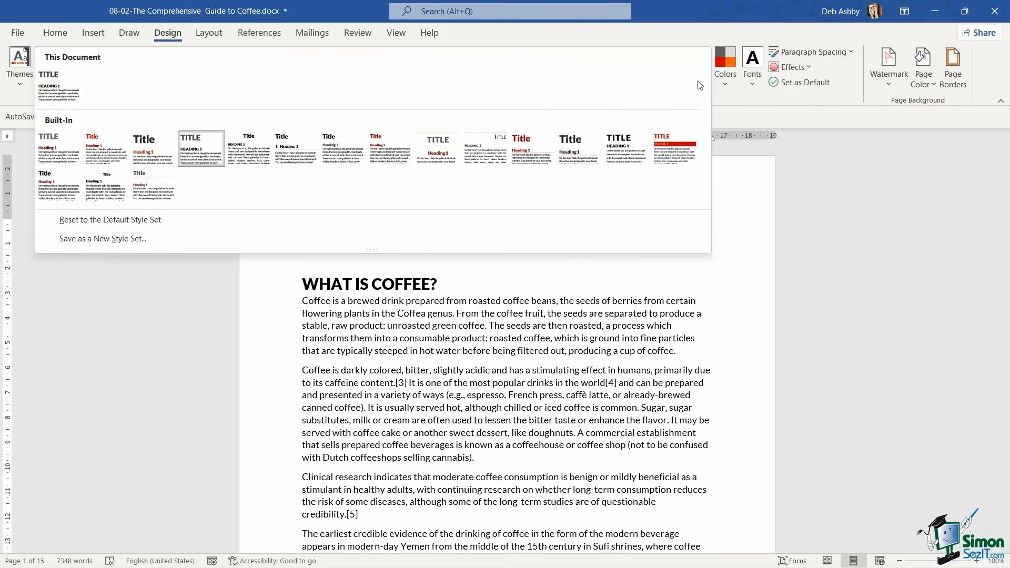
left_click(91, 156)
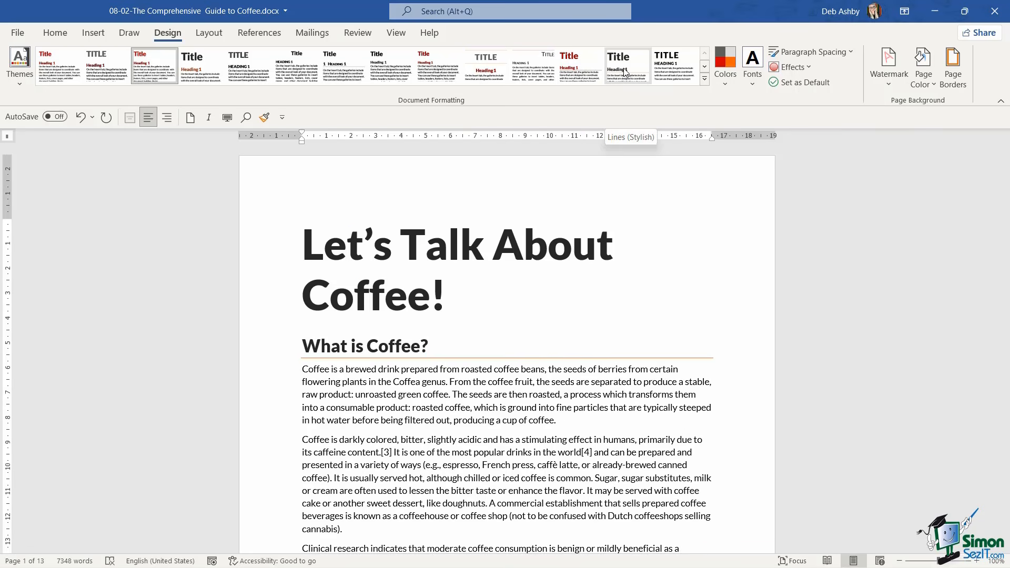
Apply the Lines (Simple) style set to the document and check the headings on the first pages
left_click(567, 68)
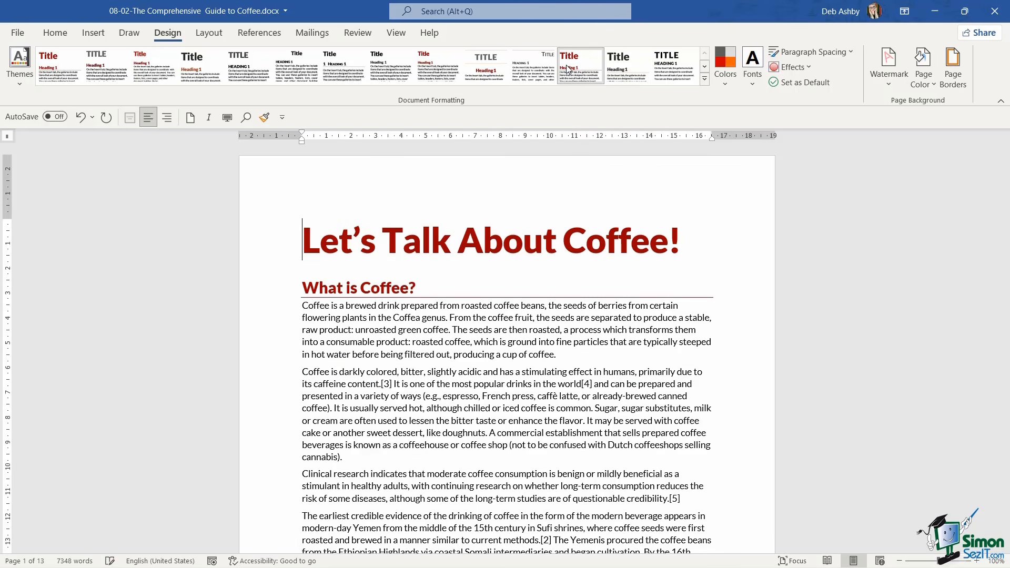
scroll(514, 289, "down", 15)
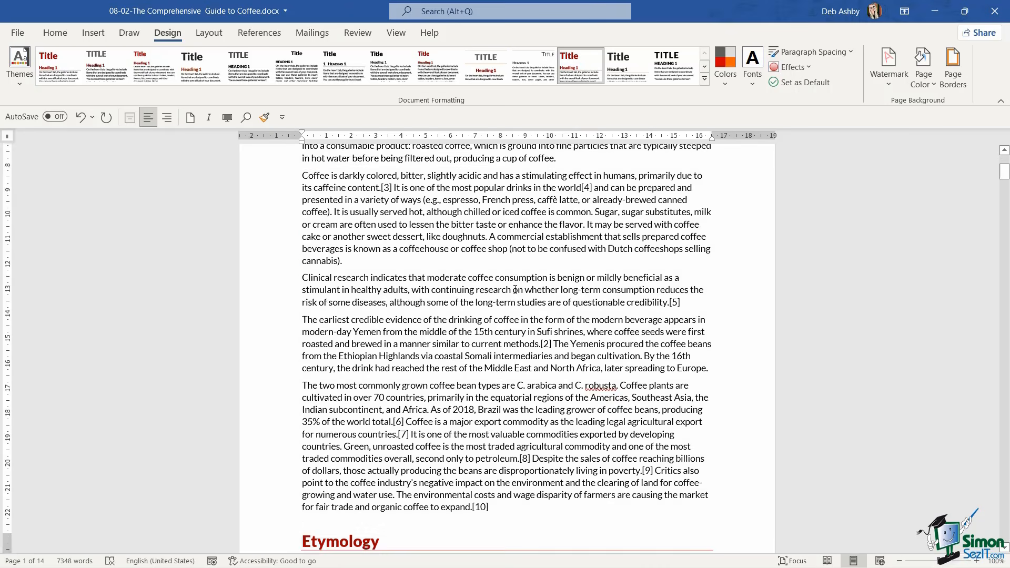
scroll(515, 289, "down", 18)
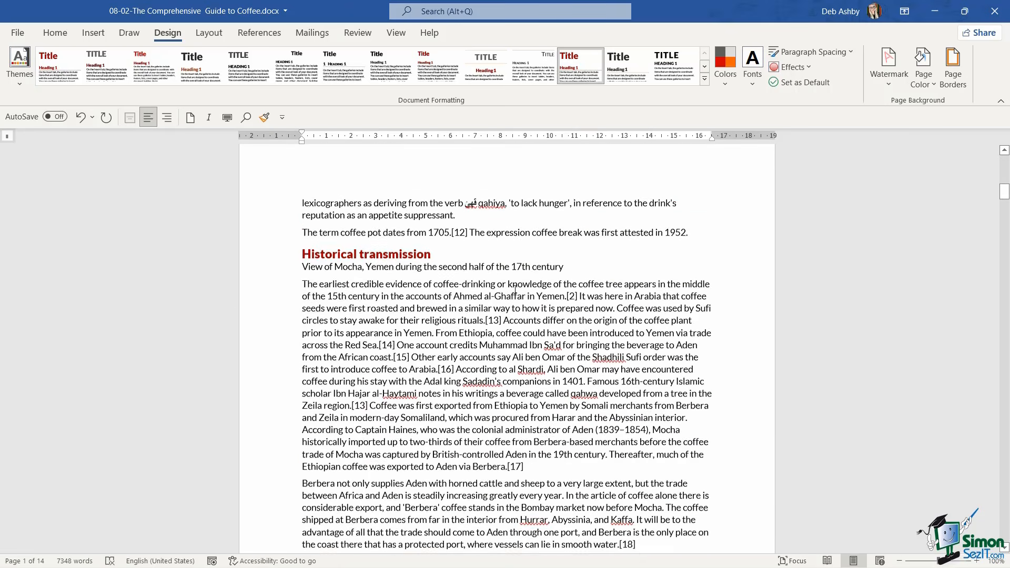
scroll(514, 290, "up", 20)
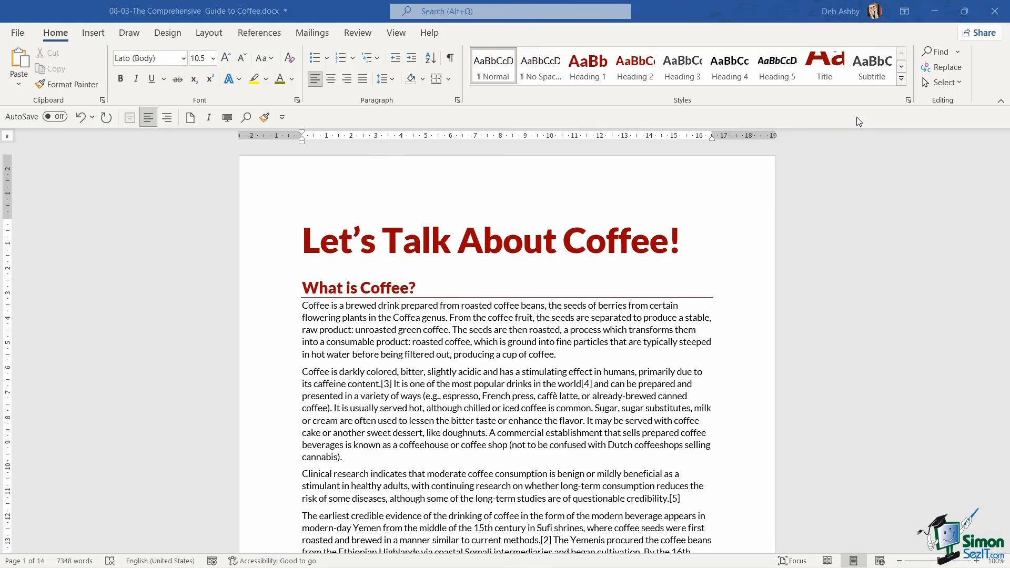
Open the Styles pane, dock it beside the document and widen it
left_click(910, 102)
left_click(910, 102)
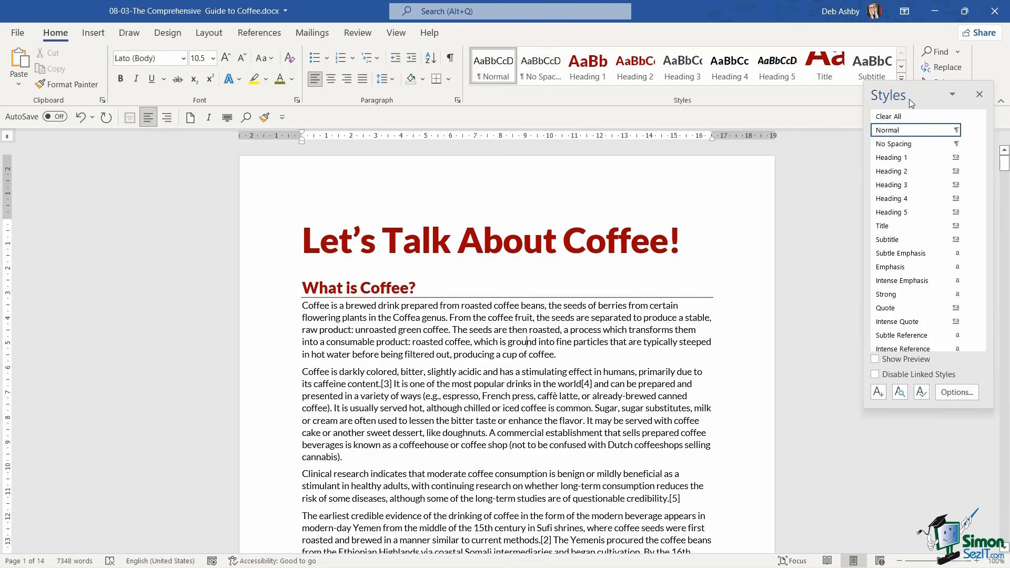
left_click_drag(879, 120, 1000, 163)
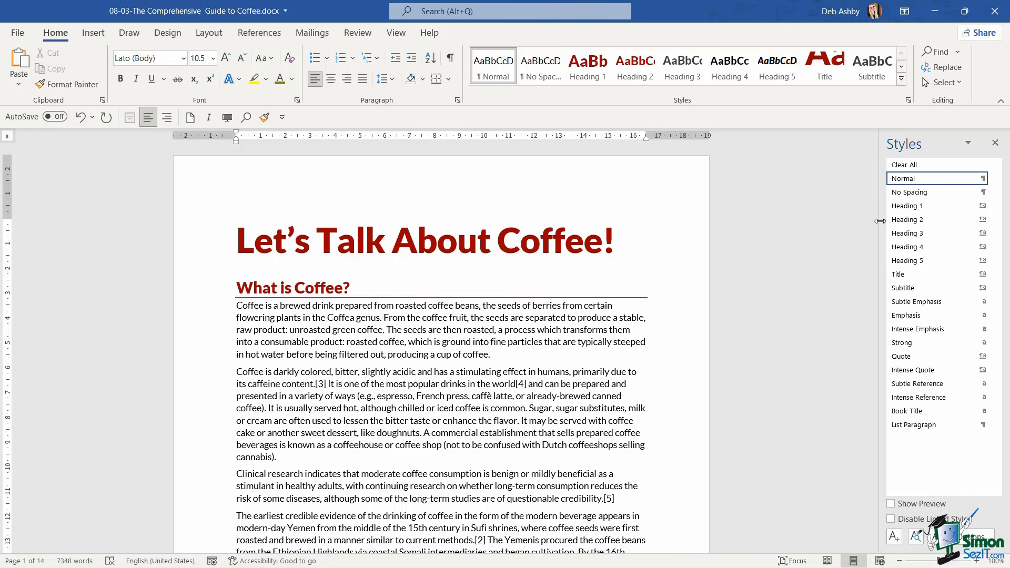
left_click_drag(880, 221, 790, 231)
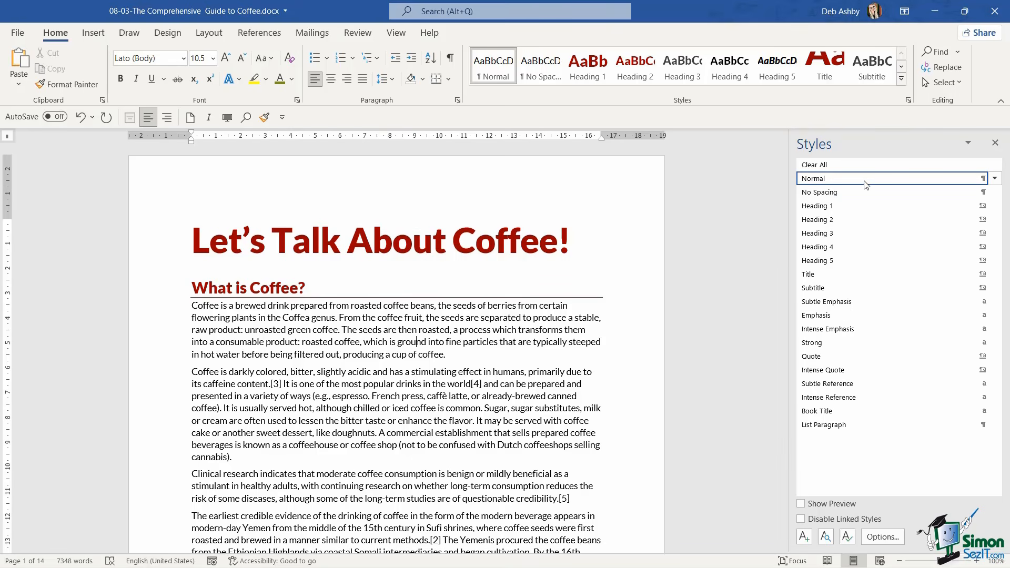
Select all instances of the Heading 1 style and look through the selected headings in the document
mouse_move(843, 196)
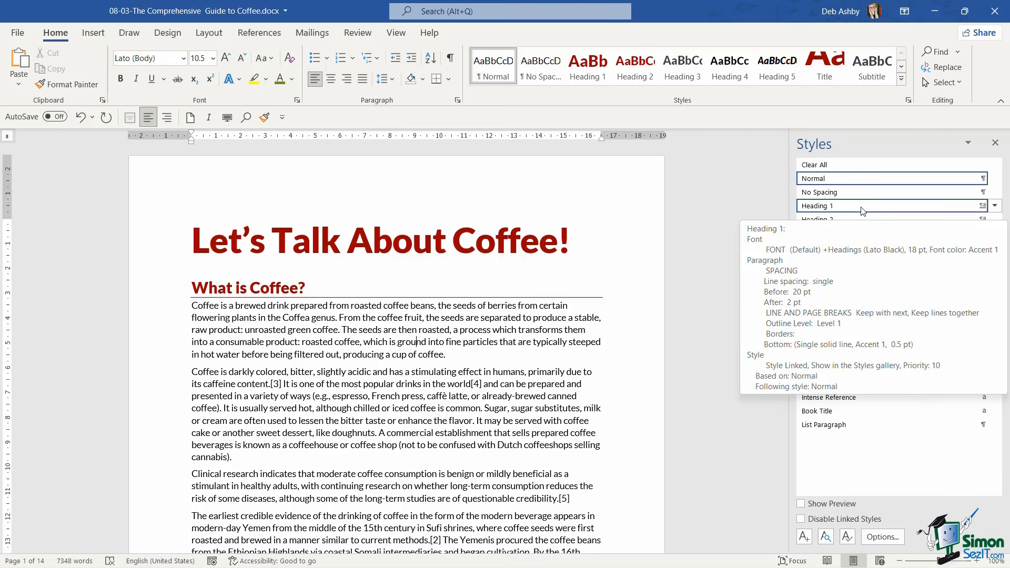
left_click(994, 208)
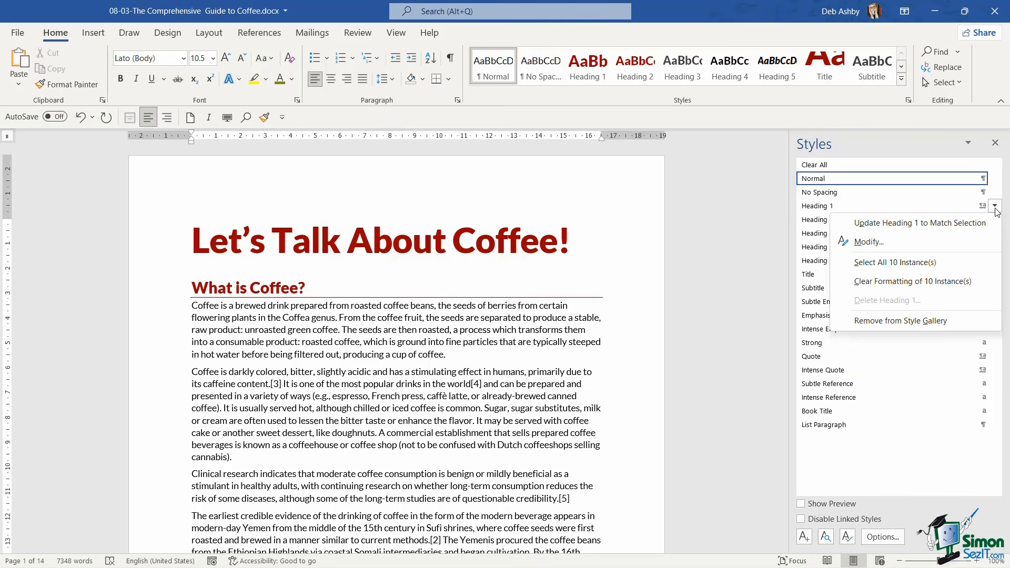
left_click(910, 263)
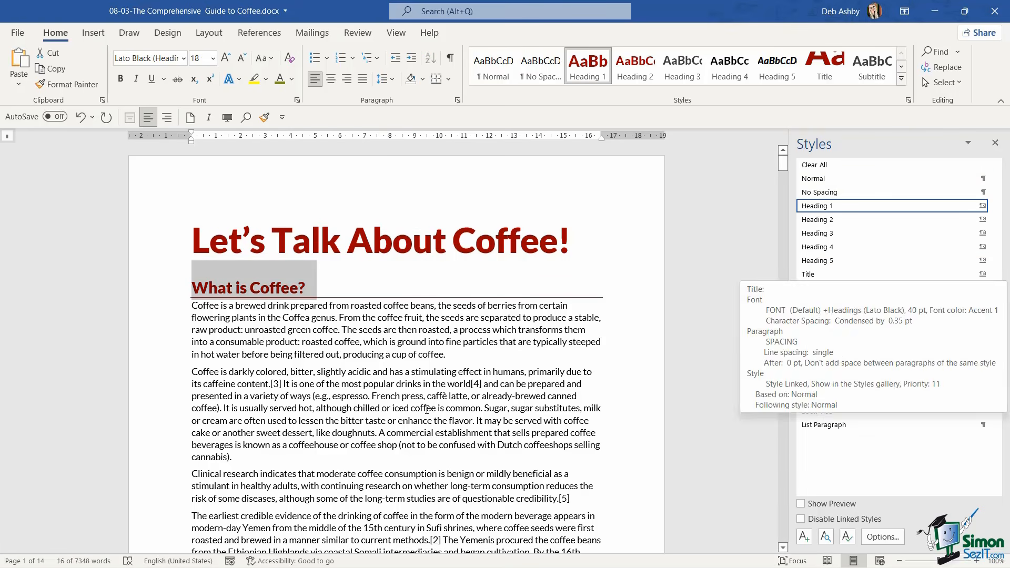
scroll(426, 410, "down", 15)
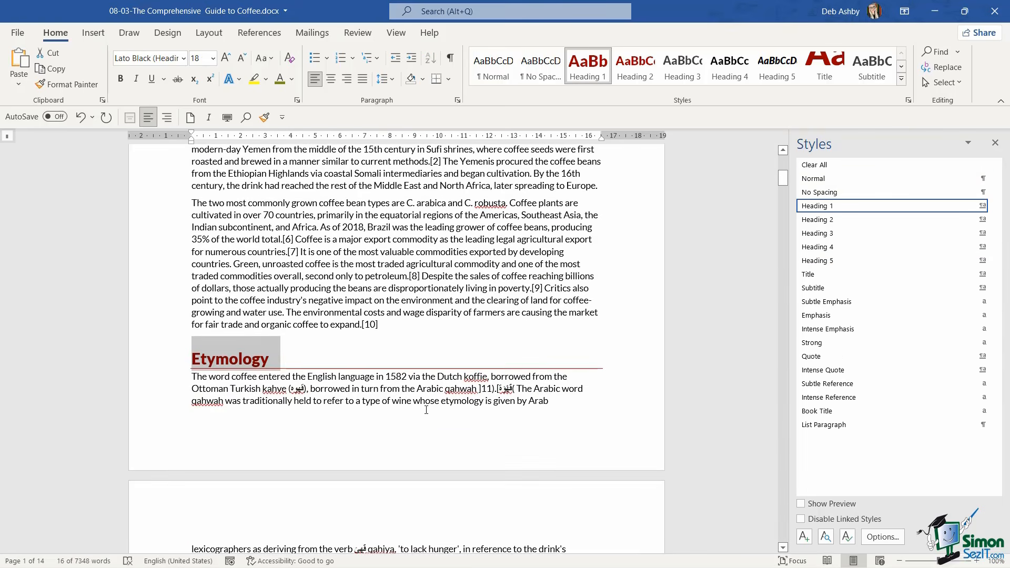
scroll(426, 409, "down", 15)
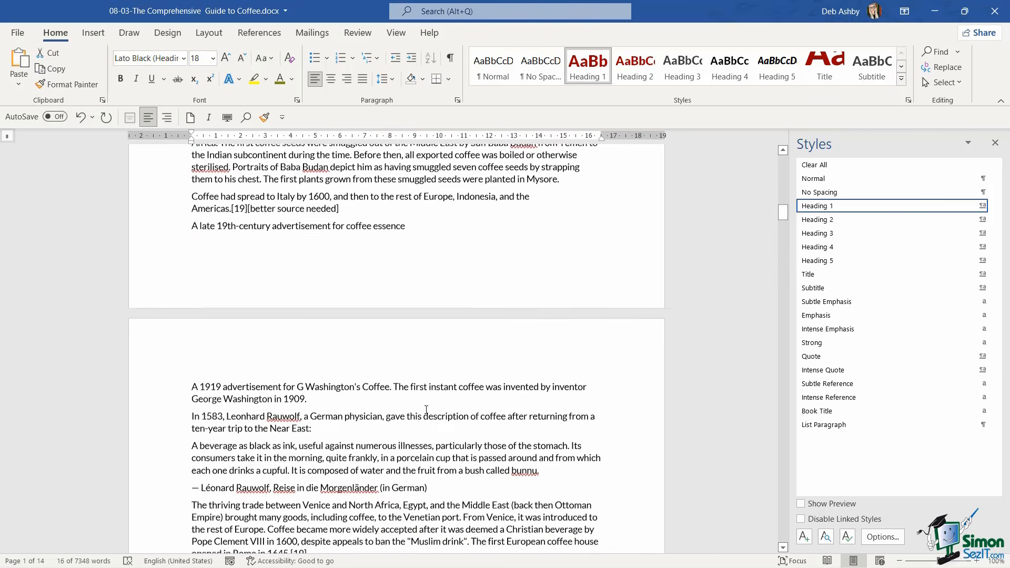
scroll(426, 409, "up", 15)
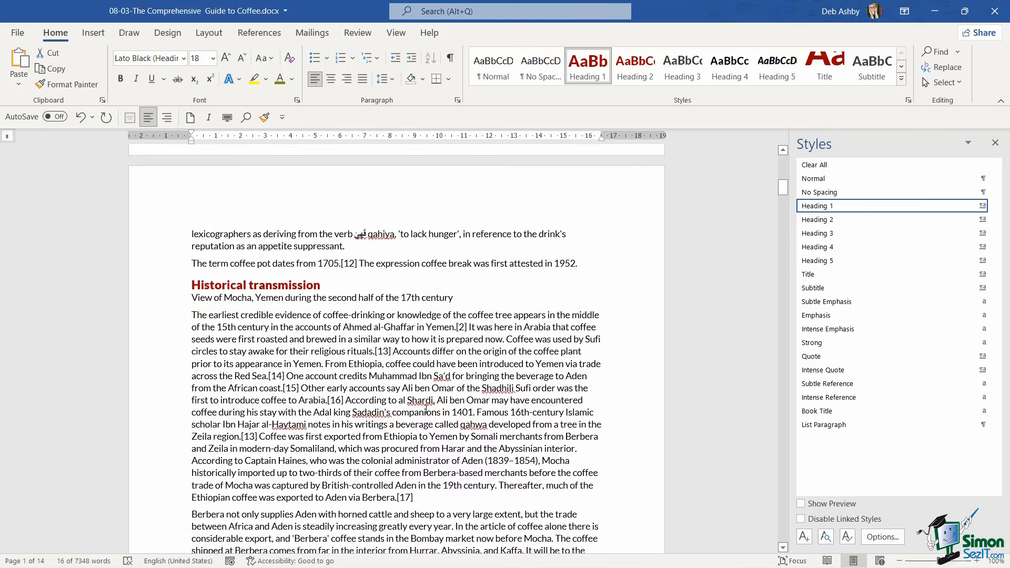
scroll(425, 408, "up", 12)
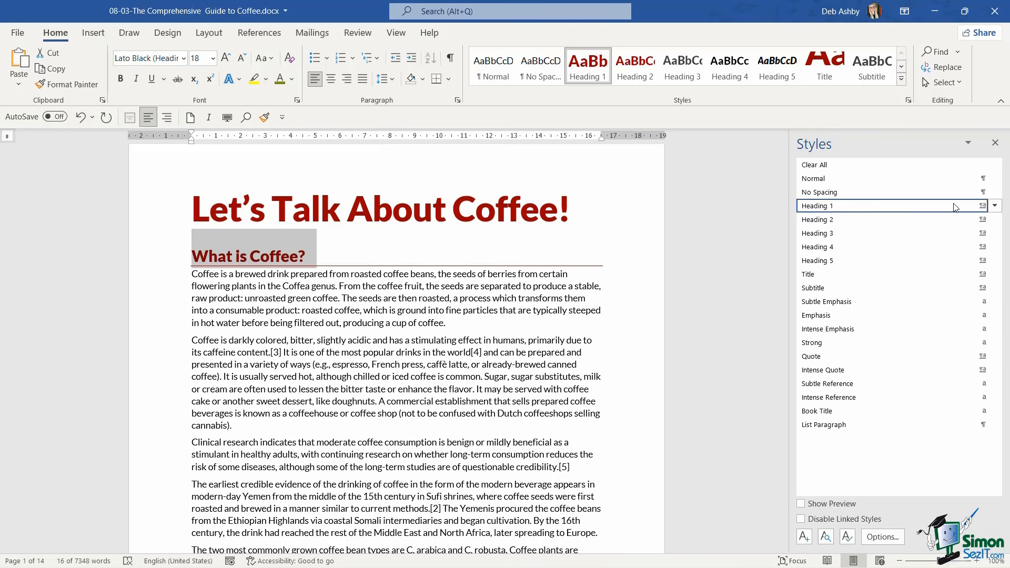
Modify the Heading 1 style, keeping it left-aligned and setting its font color to the darkest olive green theme shade (Accent 5)
mouse_move(957, 208)
left_click(996, 206)
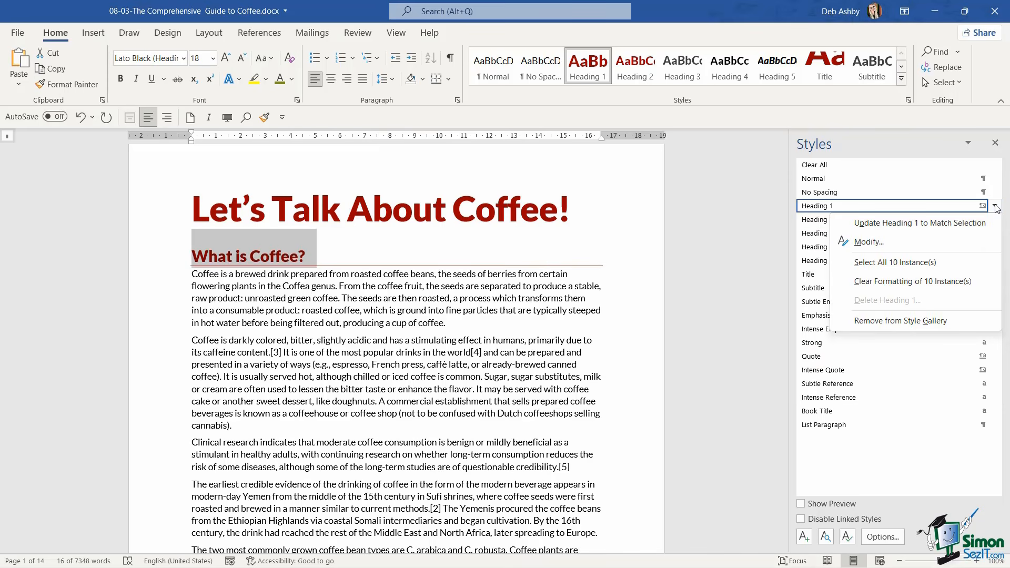
left_click(892, 241)
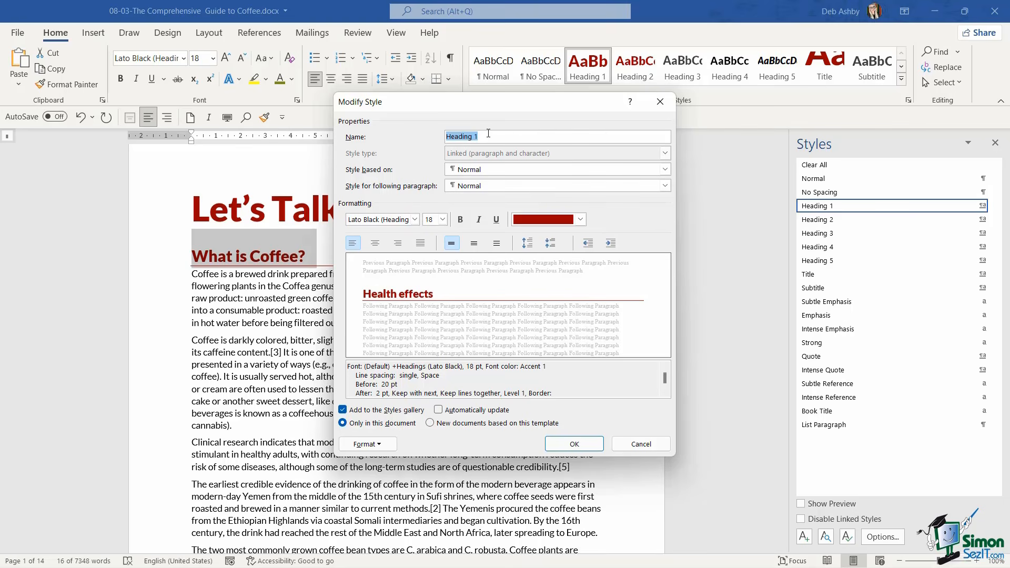
left_click_drag(492, 105, 541, 107)
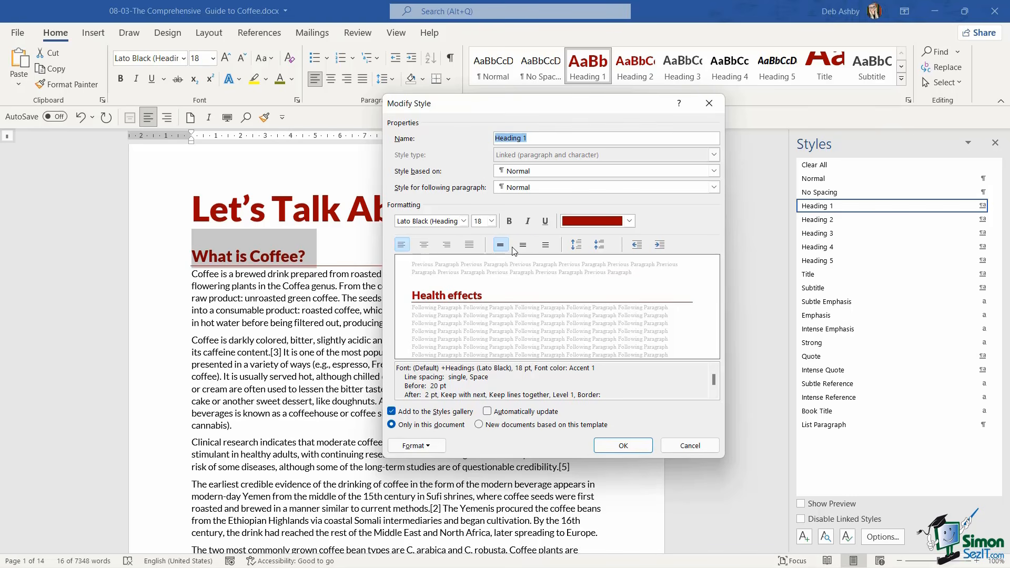
left_click(423, 245)
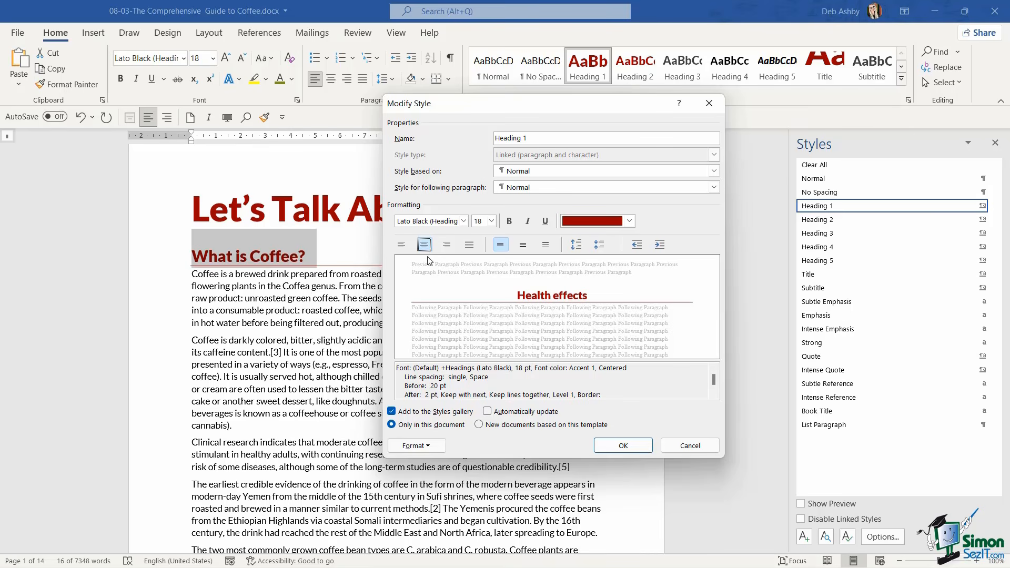
left_click(401, 246)
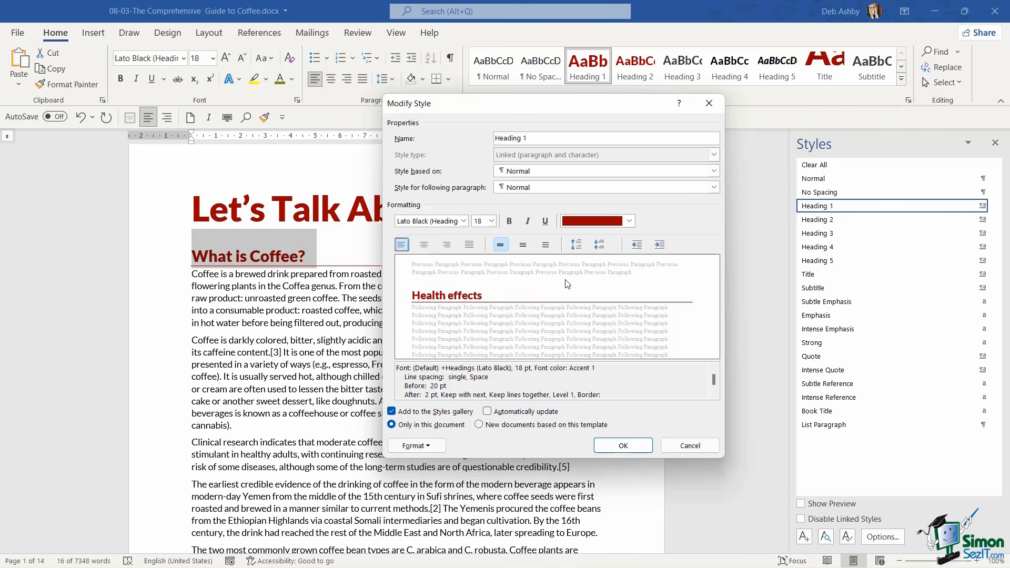
left_click(629, 221)
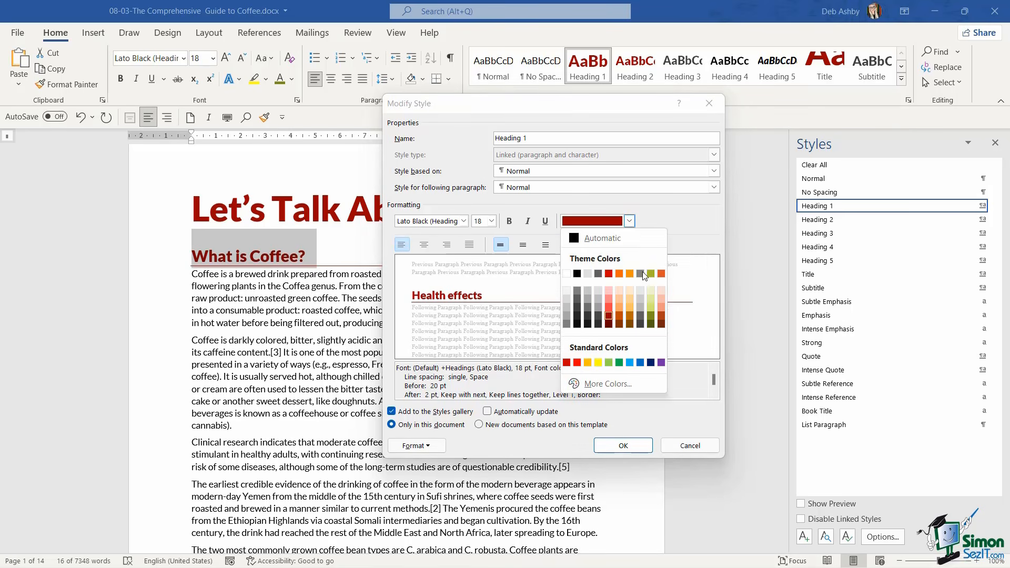
left_click(651, 324)
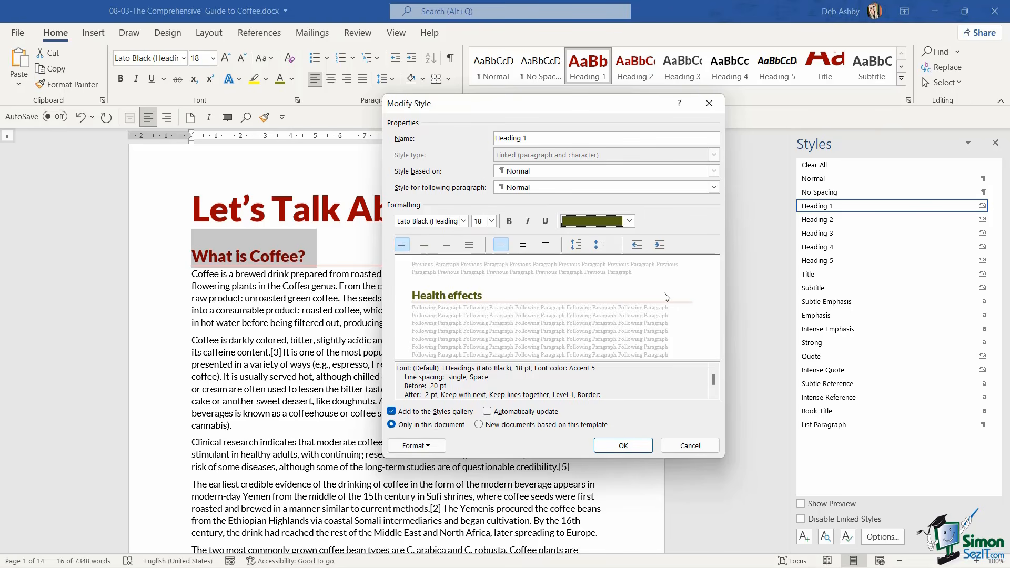
Recolor the Heading 1 style's ½ pt bottom border with the darkest olive green theme shade and apply the style changes
left_click(431, 447)
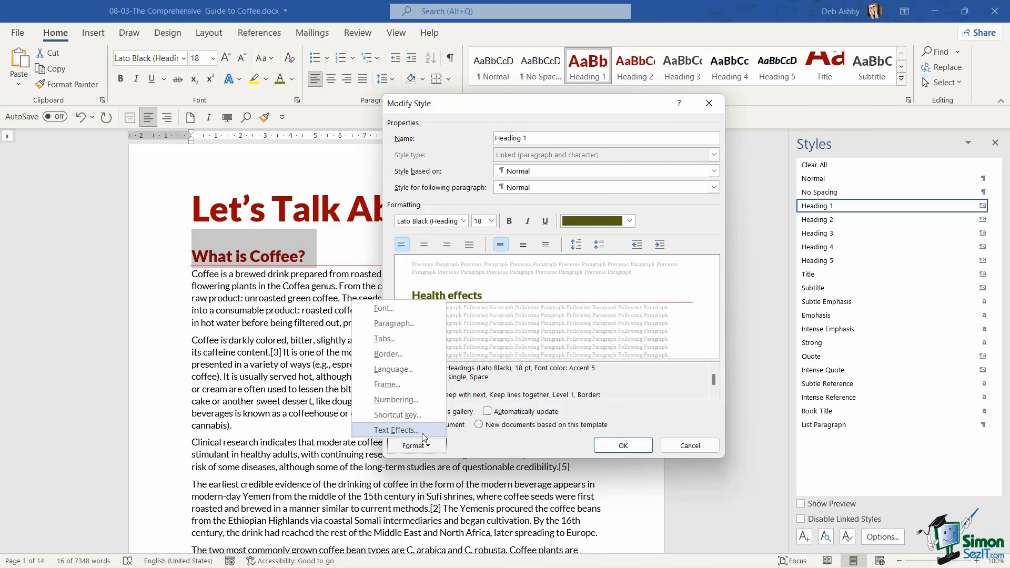
left_click(413, 357)
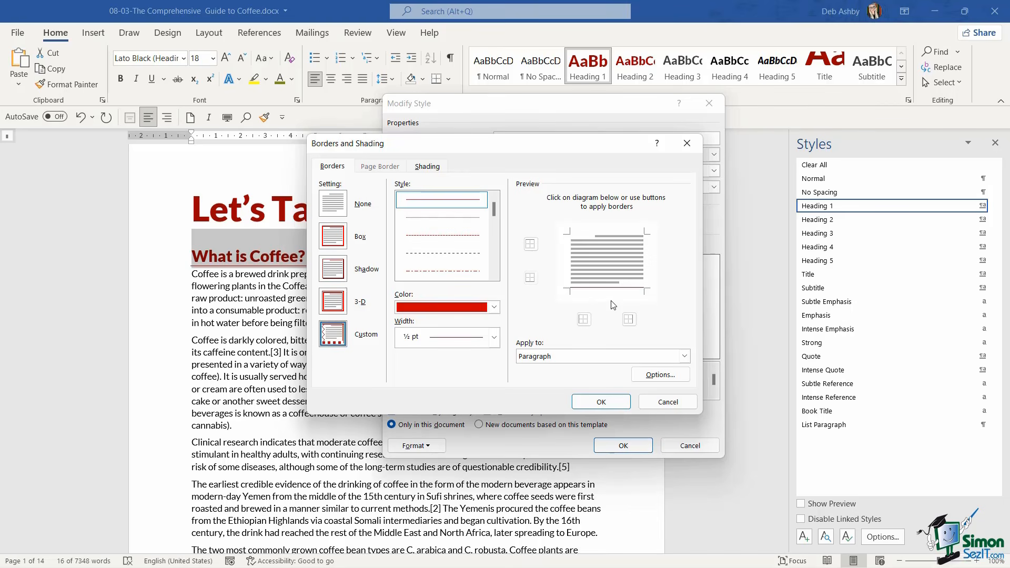
left_click(494, 307)
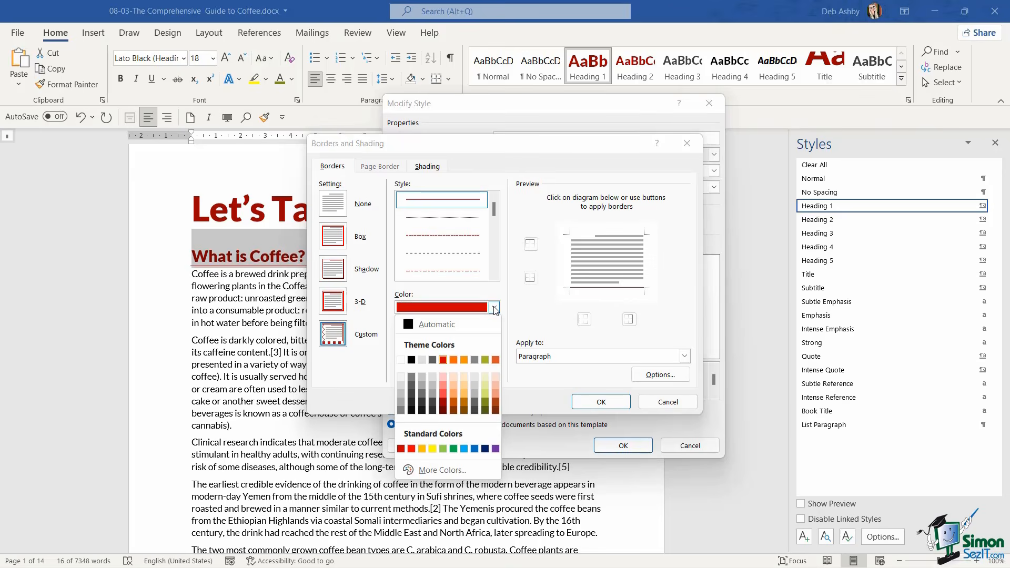
left_click(485, 412)
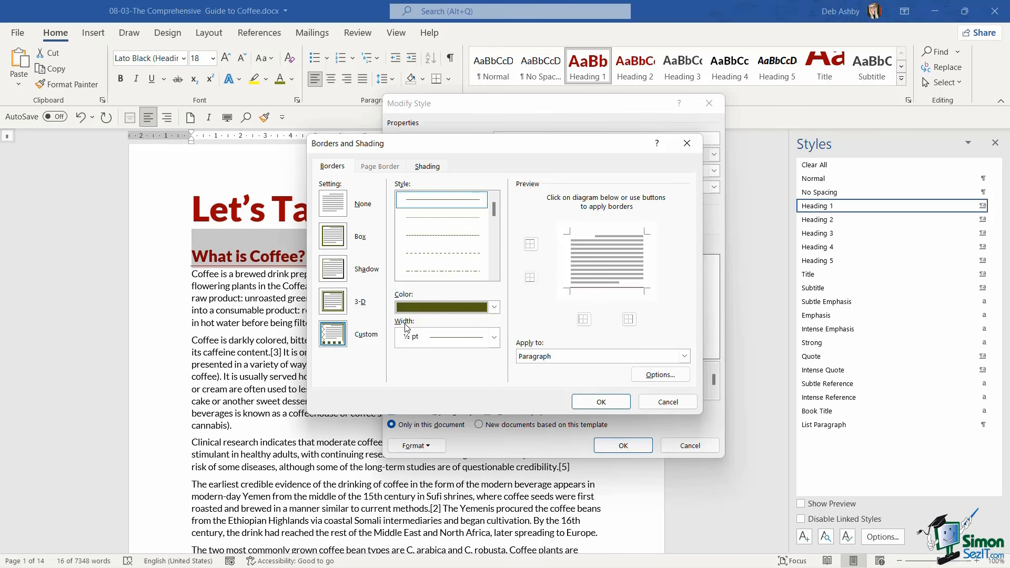
left_click(606, 290)
left_click(611, 403)
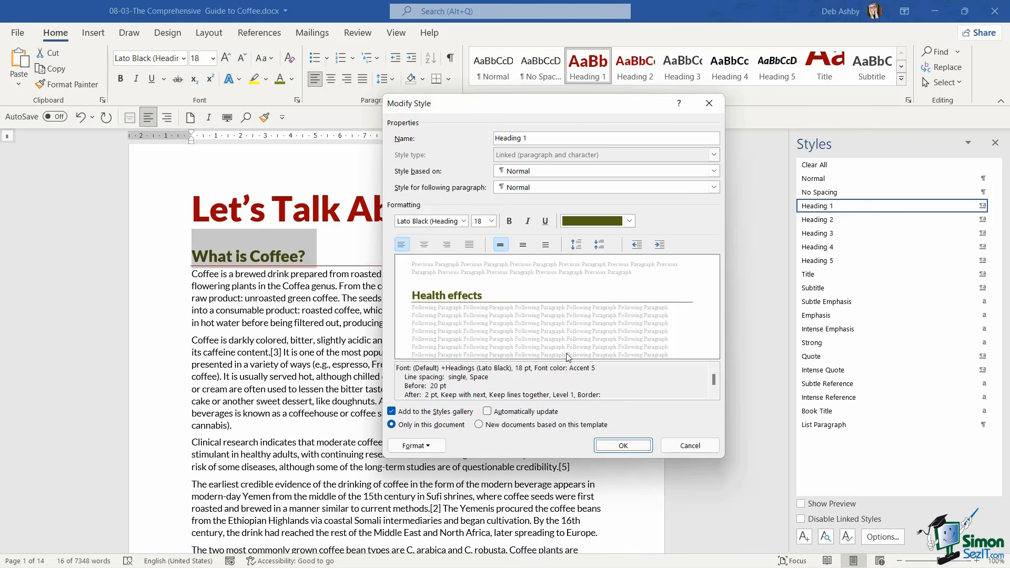
left_click(629, 450)
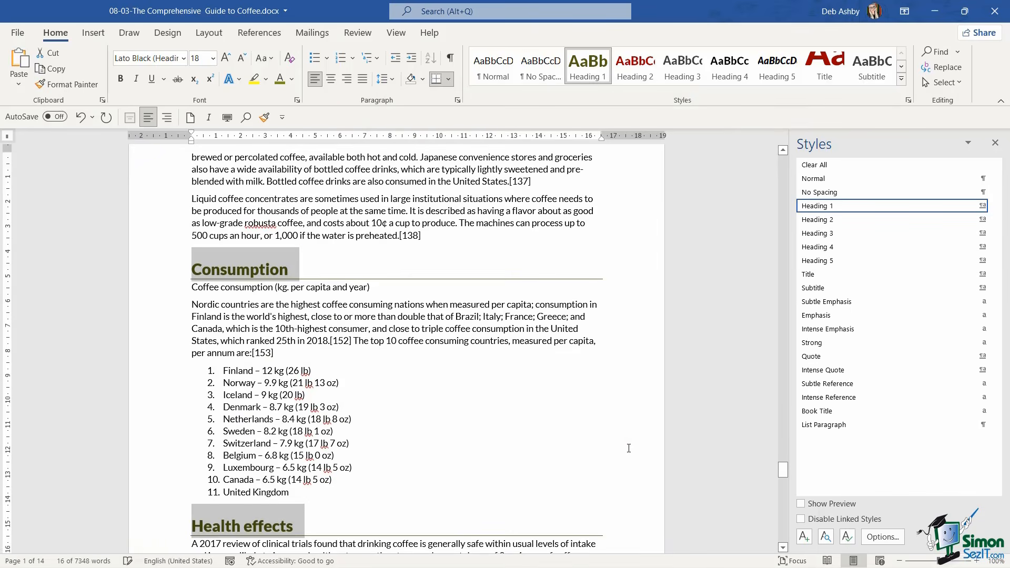
Check the restyled Heading 1 headings, and select all instances of Heading 2 starting from the Instant coffee subheading
left_click(429, 253)
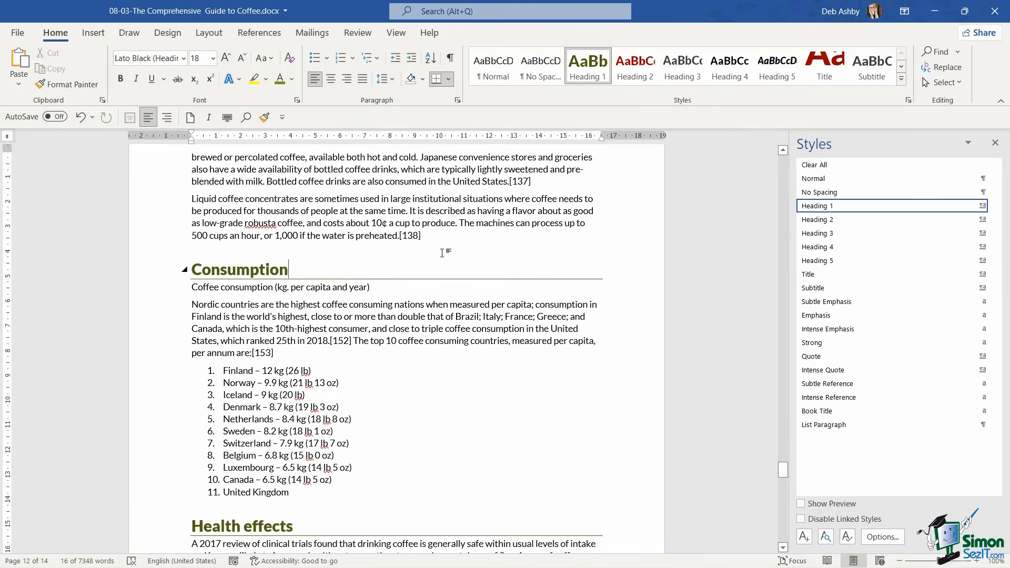
scroll(472, 253, "down", 3)
scroll(472, 253, "up", 10)
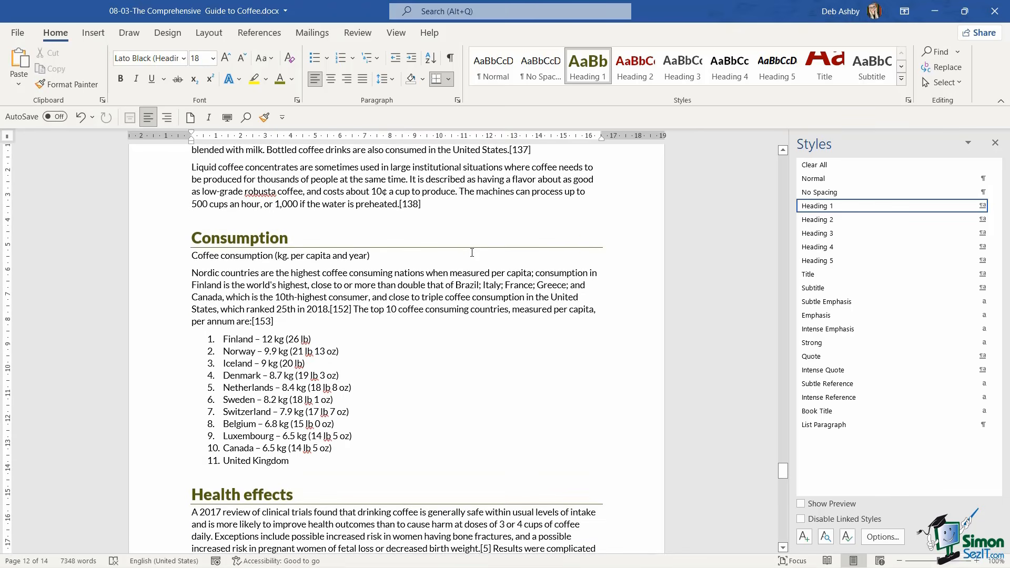
scroll(471, 253, "up", 20)
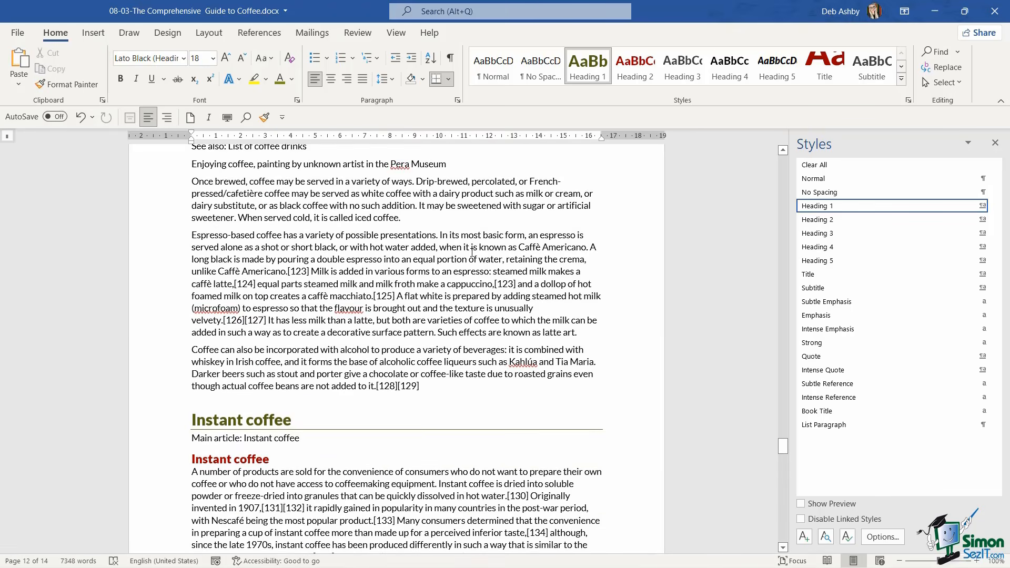
scroll(472, 253, "down", 11)
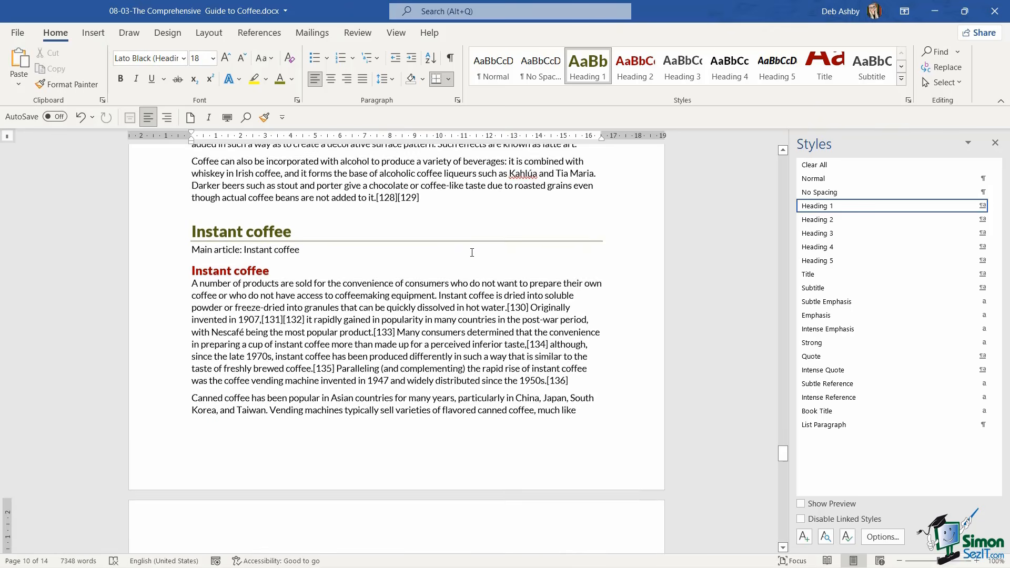
left_click(243, 272)
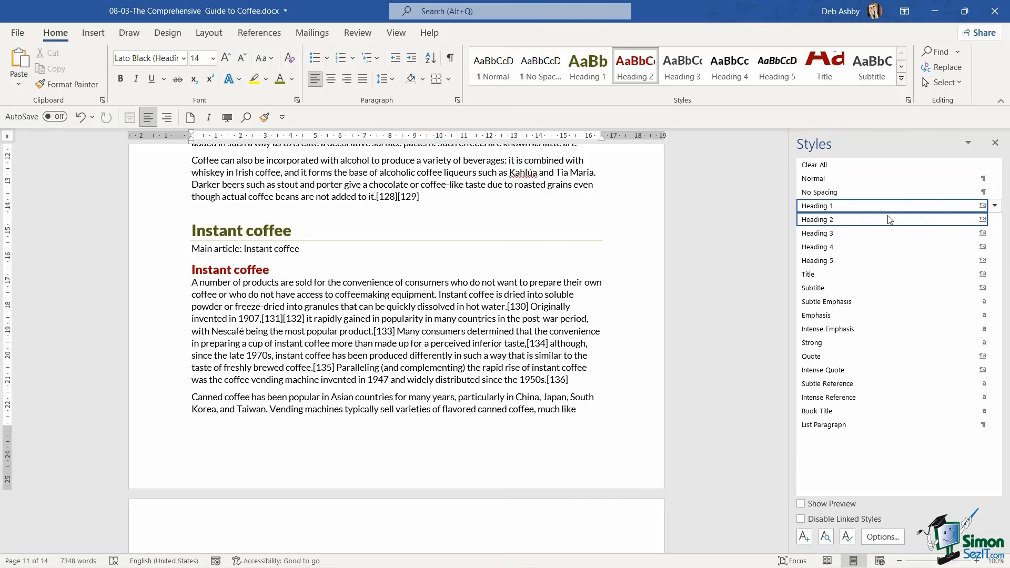
mouse_move(888, 221)
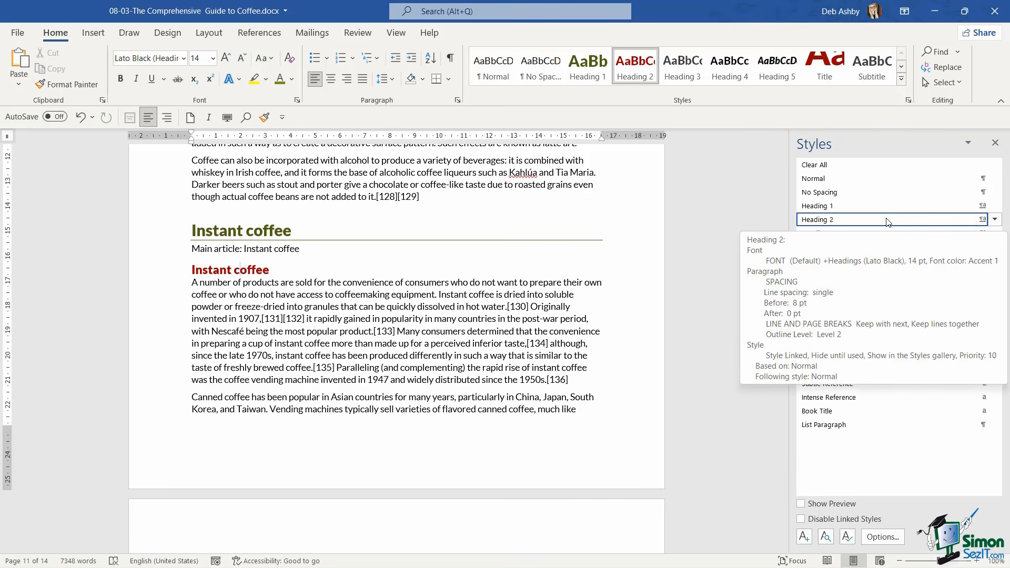
left_click(994, 220)
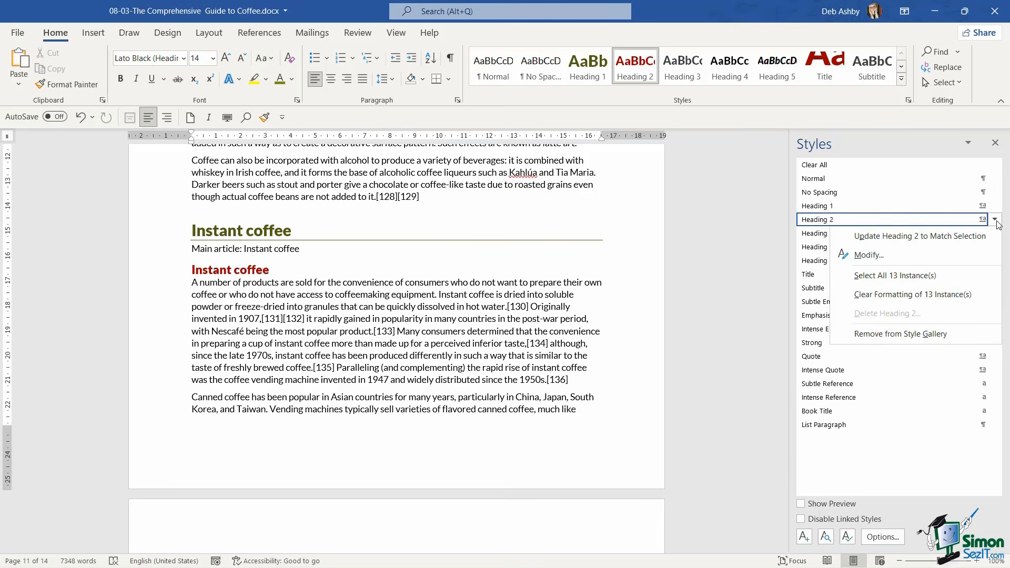
left_click(895, 277)
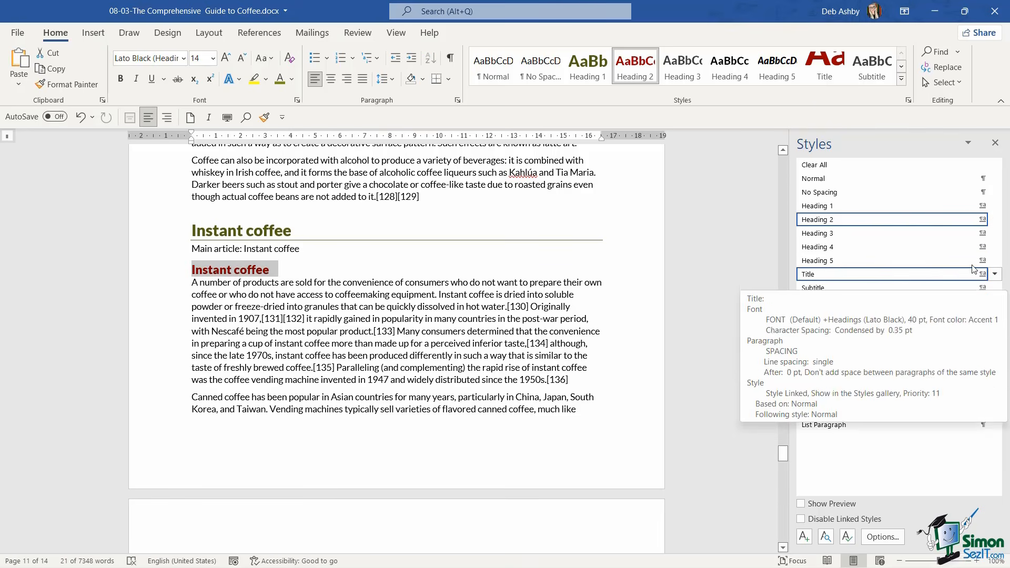
Modify the Heading 2 style to use the second-darkest olive green theme shade (Accent 5) as its font color
left_click(994, 219)
left_click(883, 257)
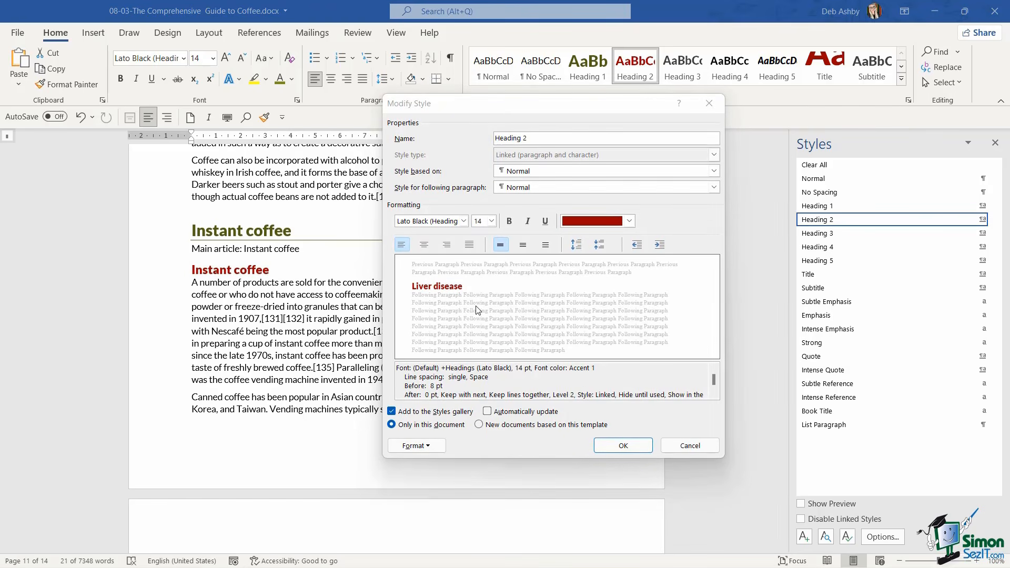
left_click(629, 221)
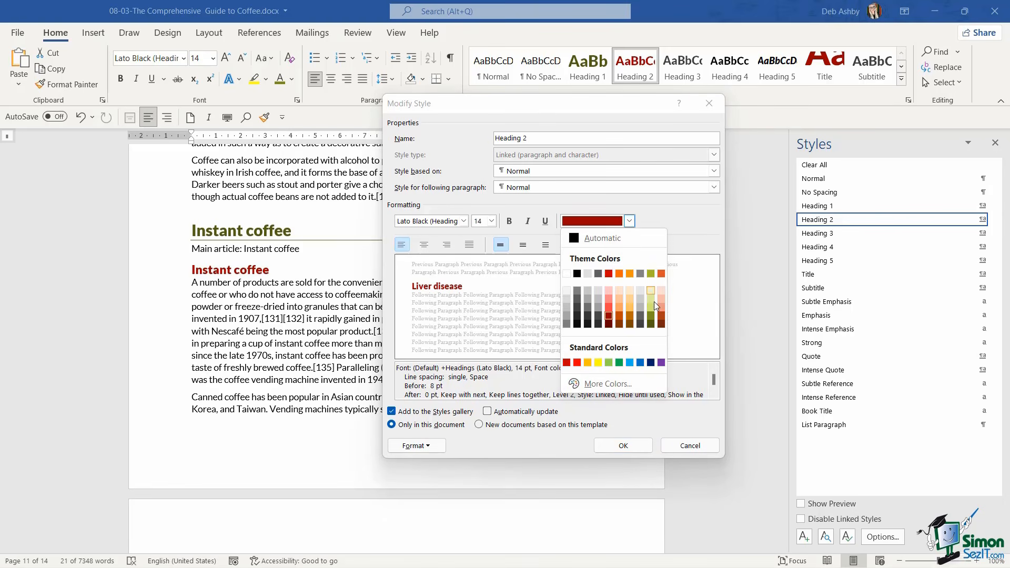
left_click(652, 317)
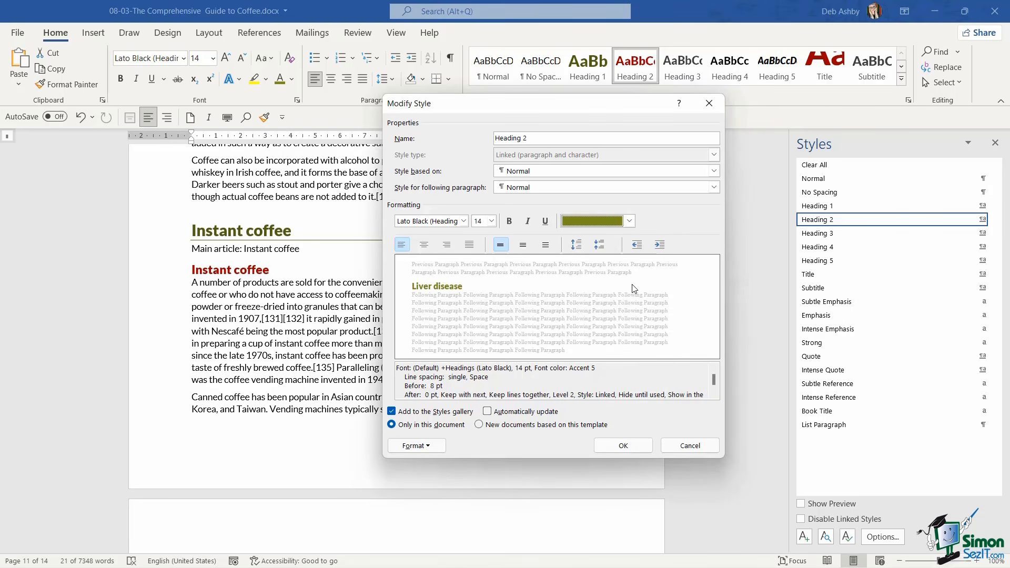
Set the Heading 2 style's paragraph spacing after to 6 pt
left_click(428, 446)
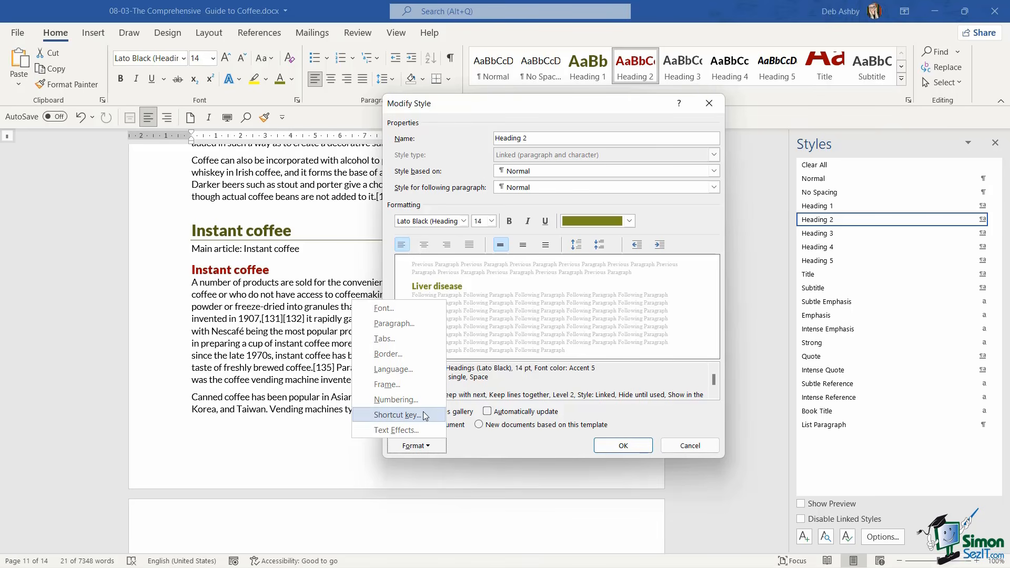
left_click(421, 323)
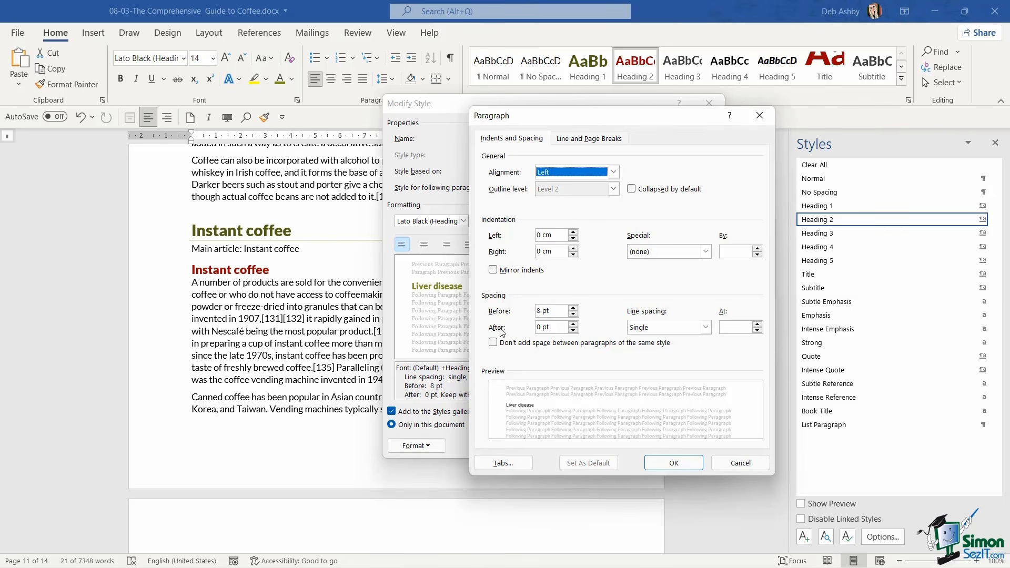
left_click(573, 324)
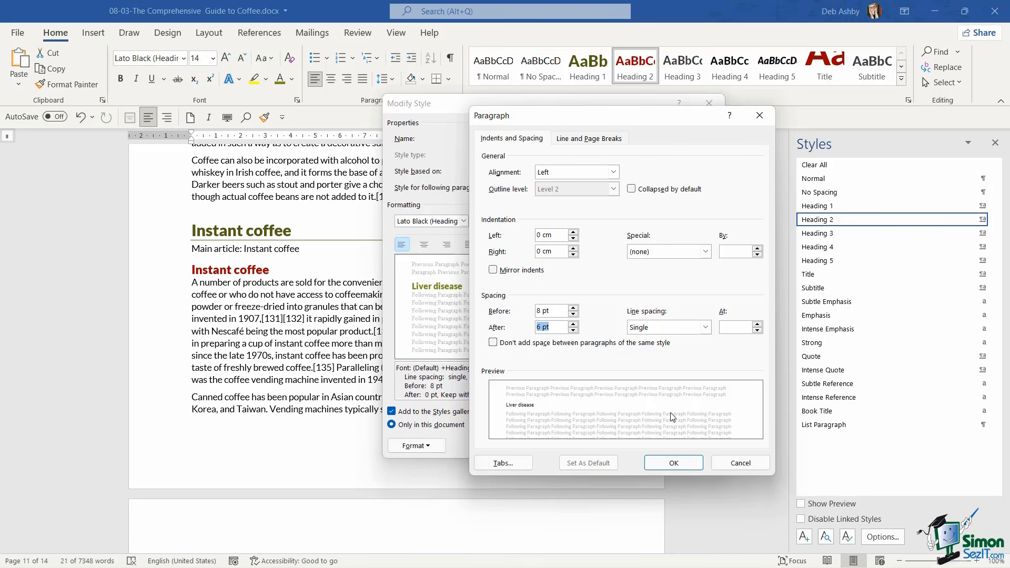
left_click(676, 464)
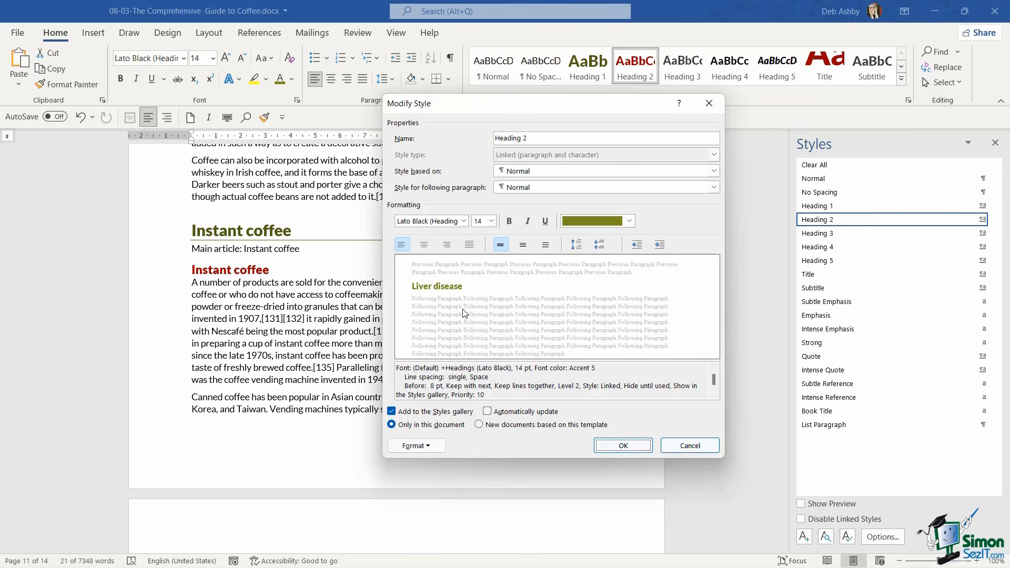
Add a ½ pt bottom border to the Heading 2 style in the second-darkest olive green theme shade
left_click(429, 445)
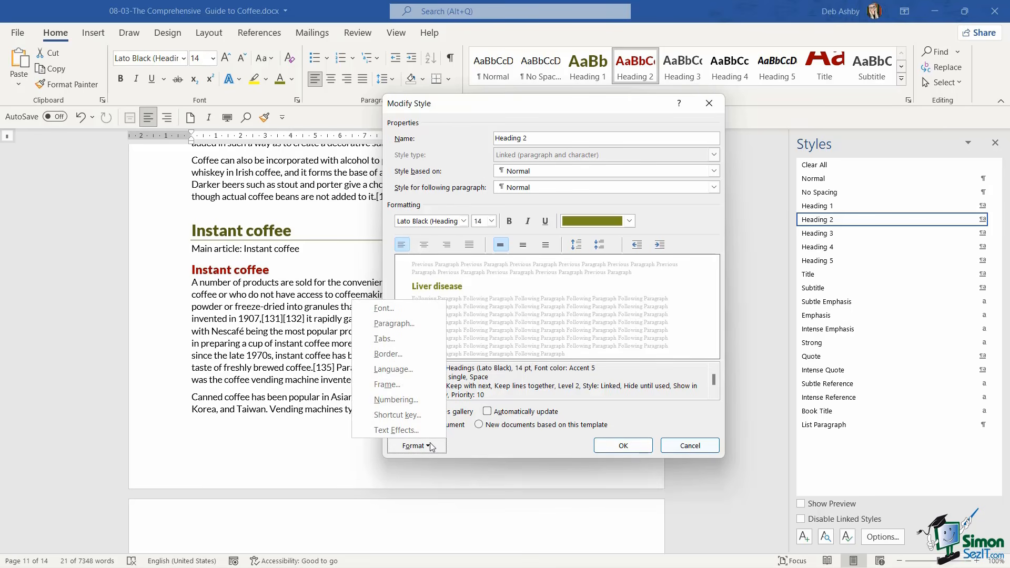
left_click(420, 355)
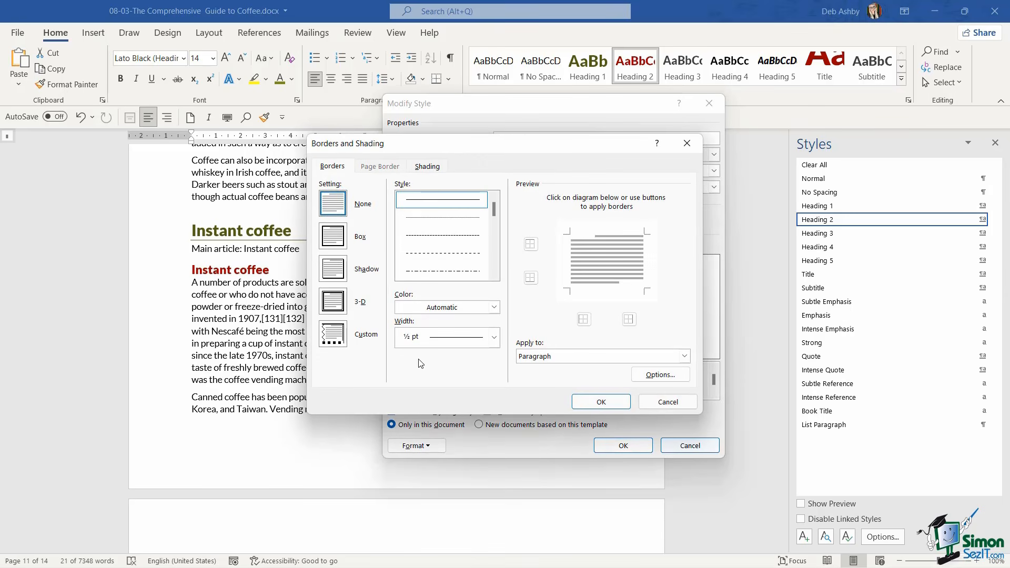
left_click(494, 308)
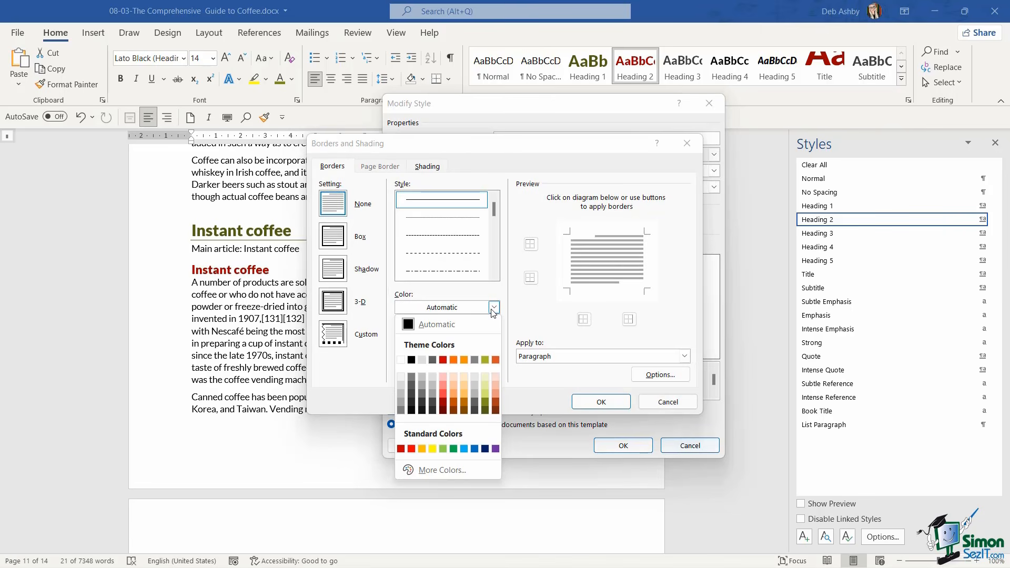
left_click(486, 405)
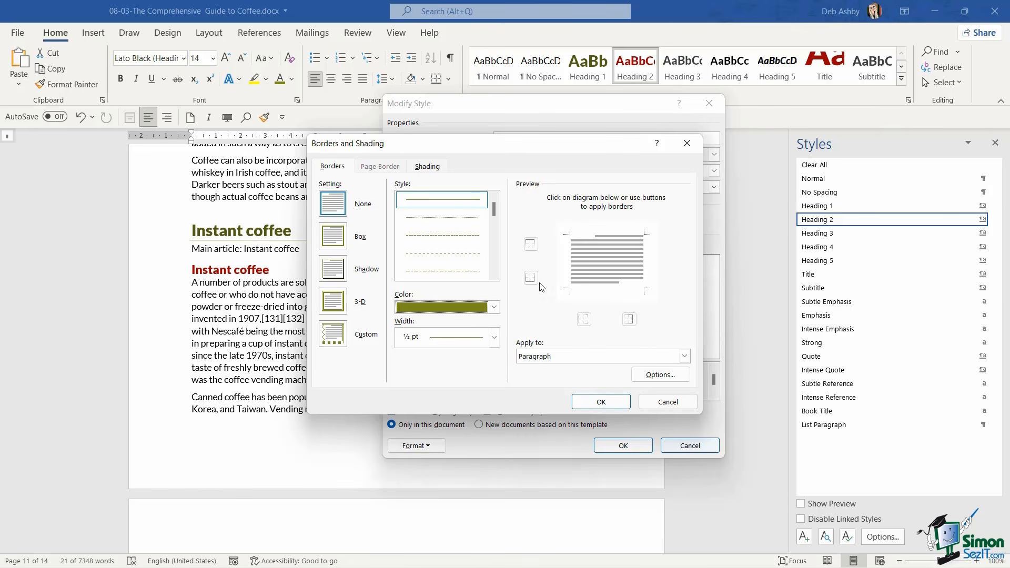
left_click(593, 292)
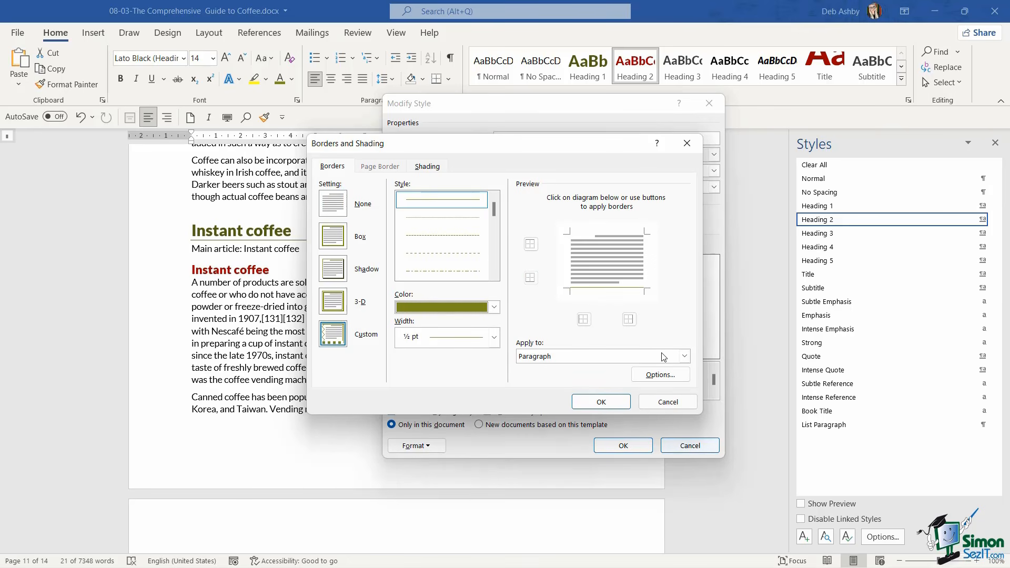
left_click(617, 402)
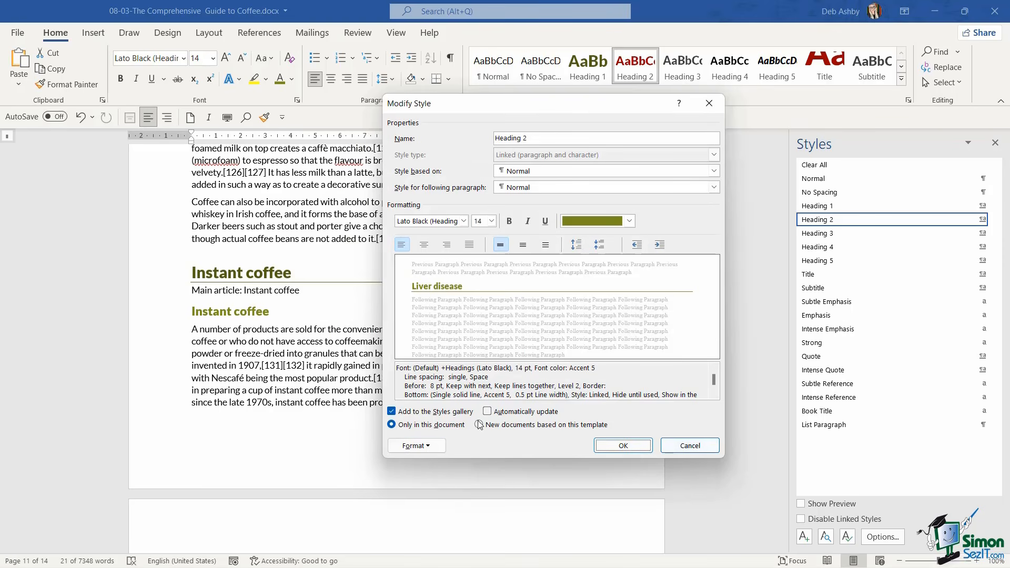
Assign the shortcut key Alt+Ctrl+2 to the Heading 2 style and save the style changes
left_click(428, 446)
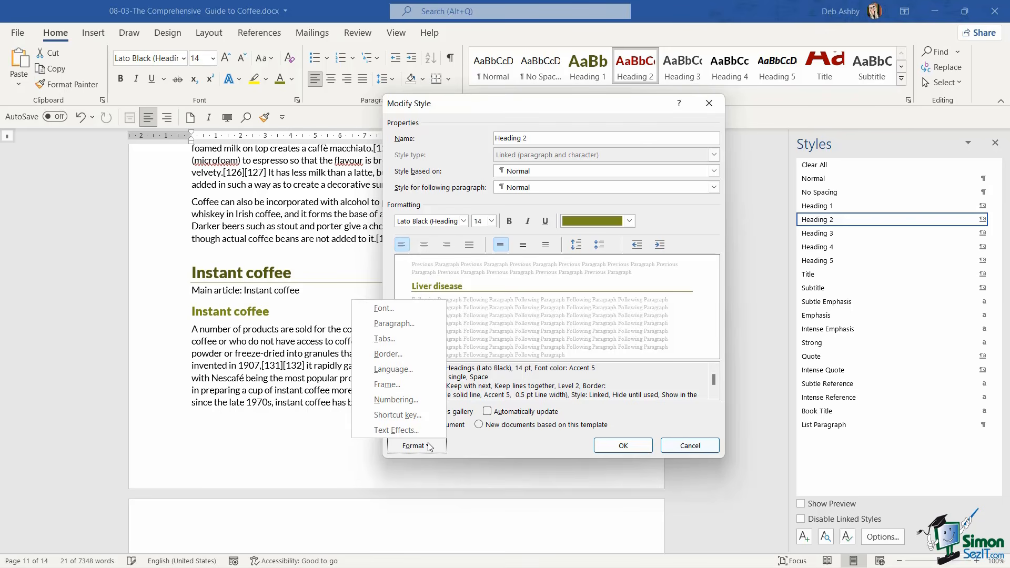
left_click(406, 416)
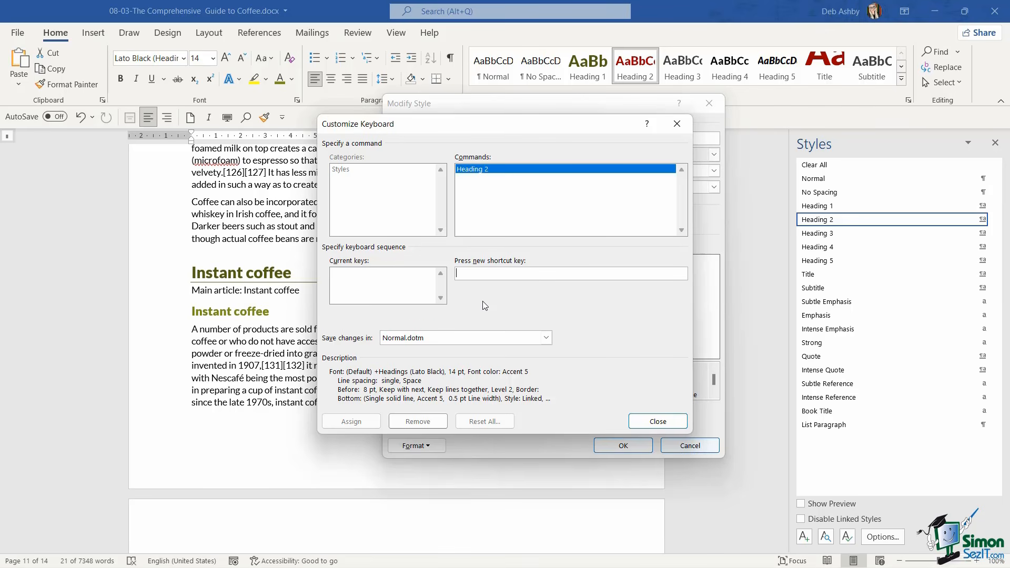
key("ctrl+alt+2")
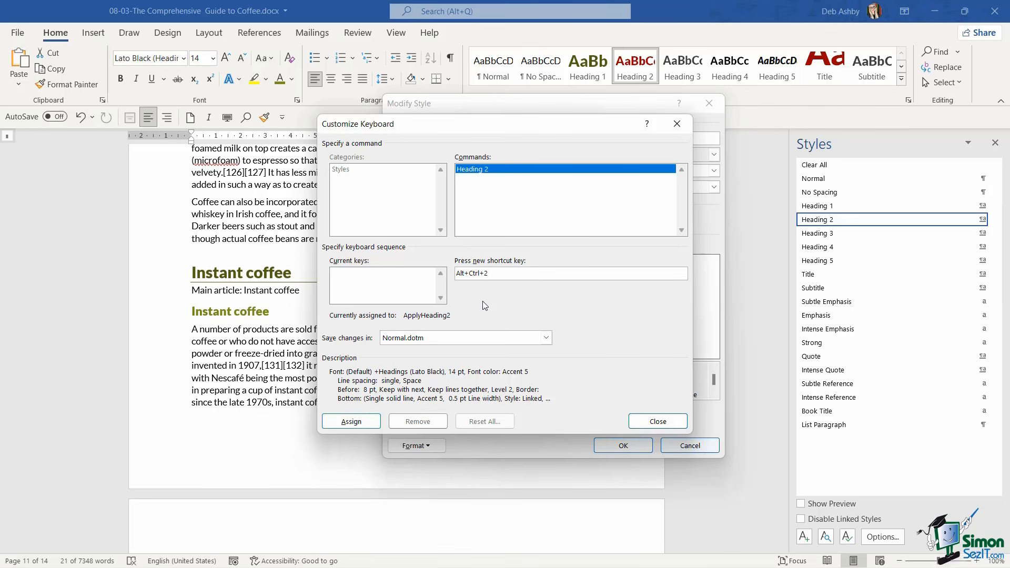
left_click(351, 421)
left_click(636, 427)
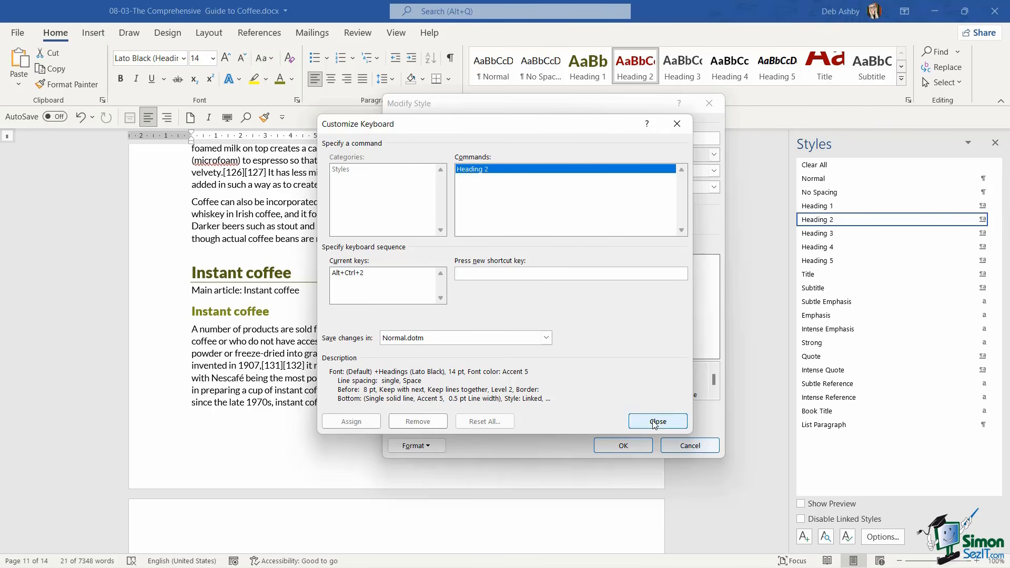
left_click(621, 445)
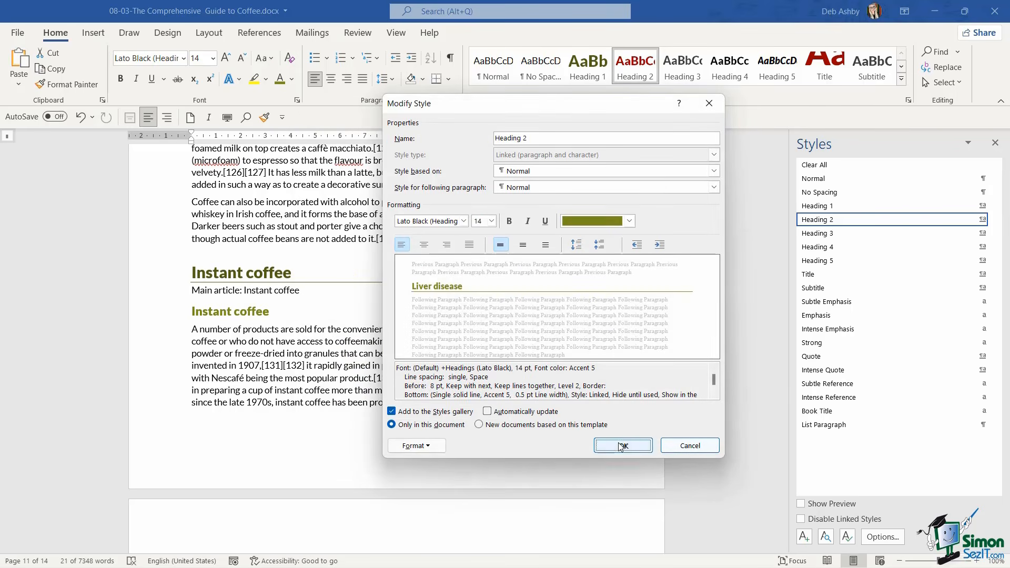
Examine the restyled Heading 2 subheadings and their bottom borders on the last pages, including Mental health and Parkinson's disease
left_click(375, 342)
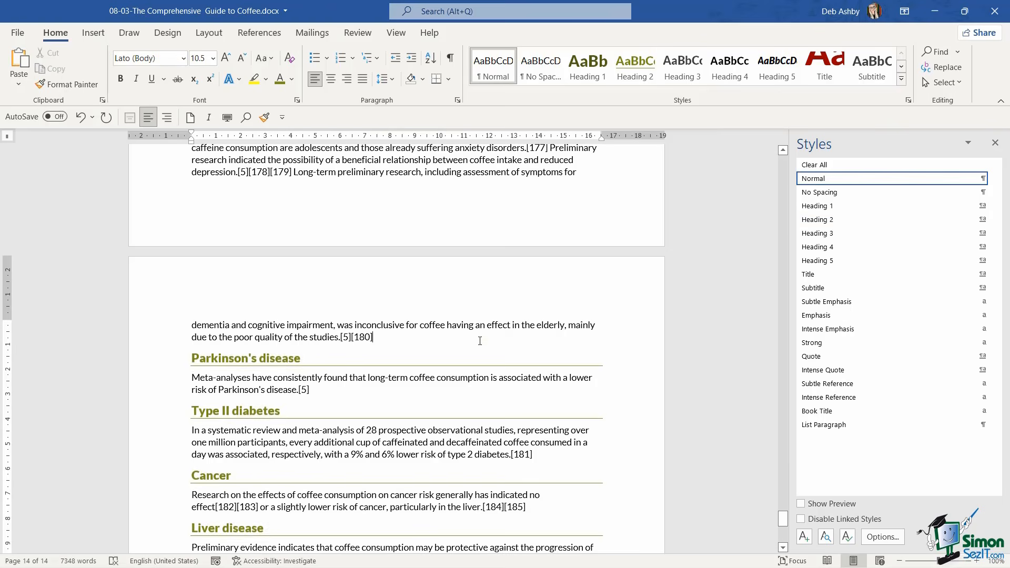
scroll(480, 341, "down", 5)
scroll(480, 341, "up", 3)
scroll(479, 341, "up", 2)
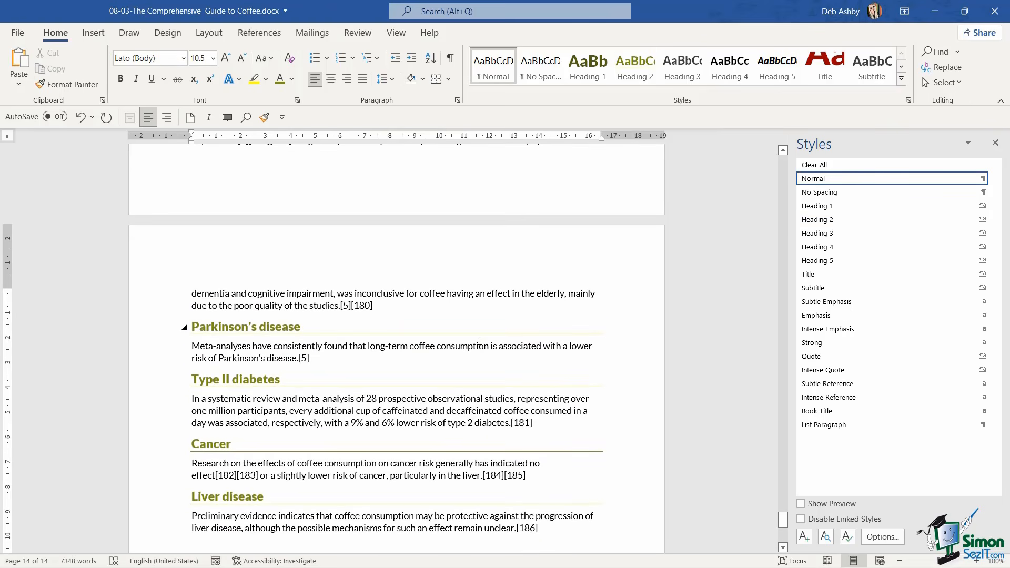
scroll(479, 341, "down", 2)
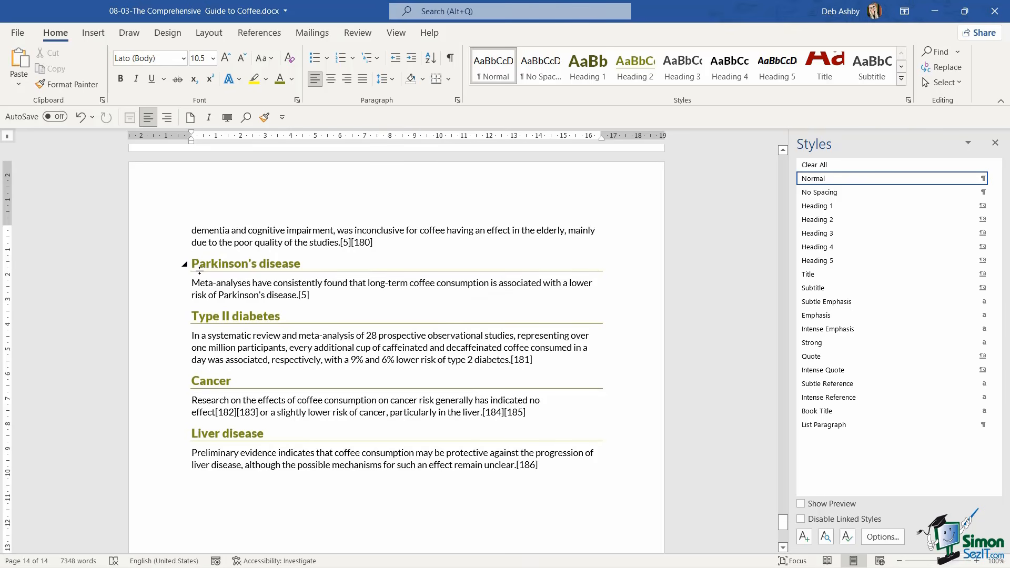
scroll(284, 300, "up", 1)
scroll(284, 300, "up", 12)
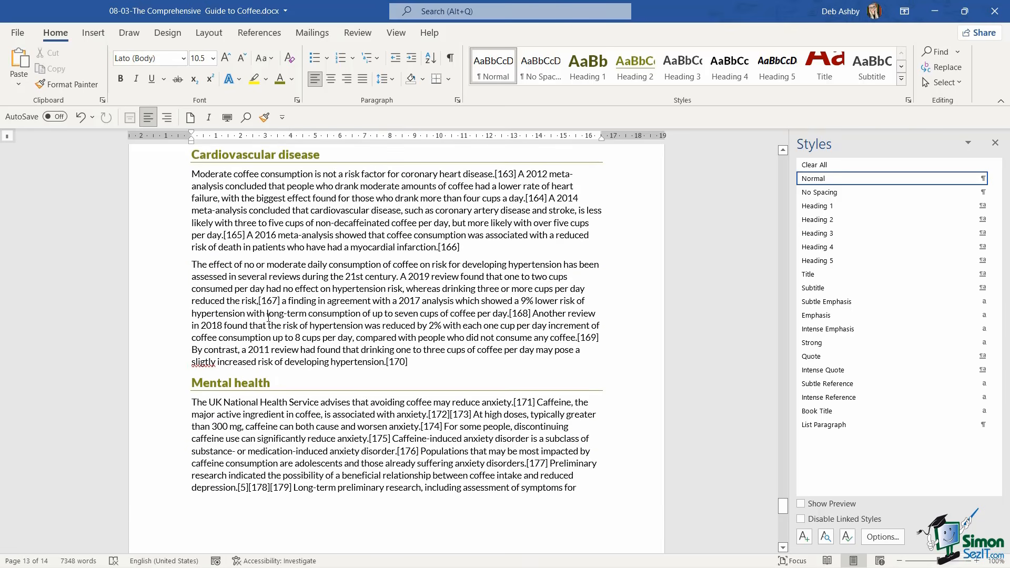
left_click(193, 382)
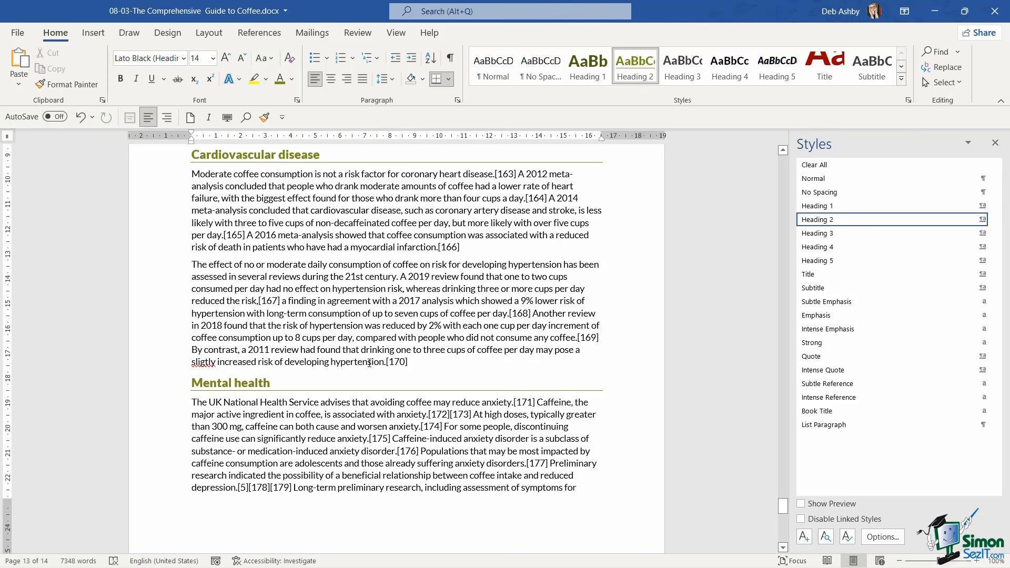
left_click(378, 291)
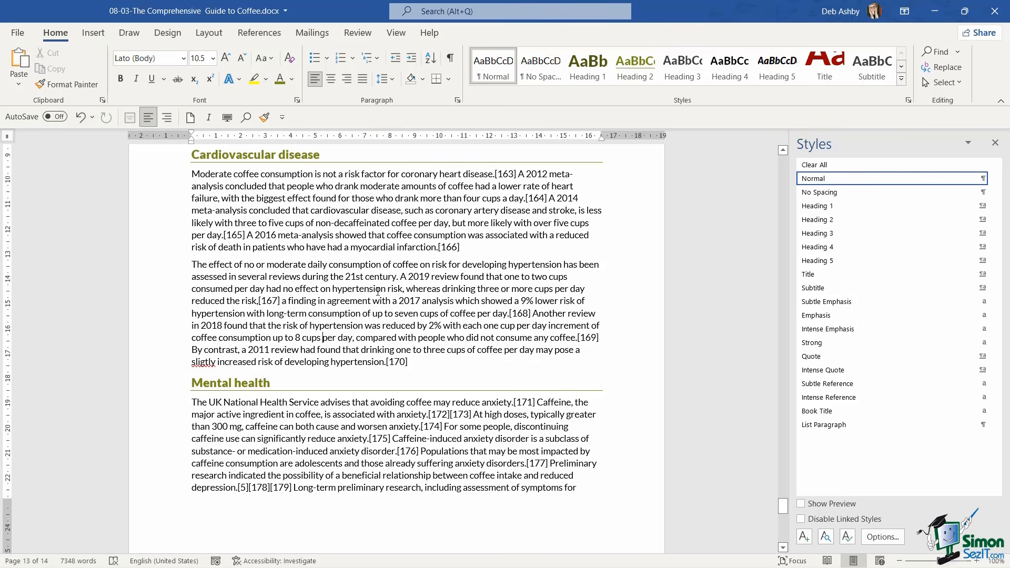
scroll(378, 291, "down", 2)
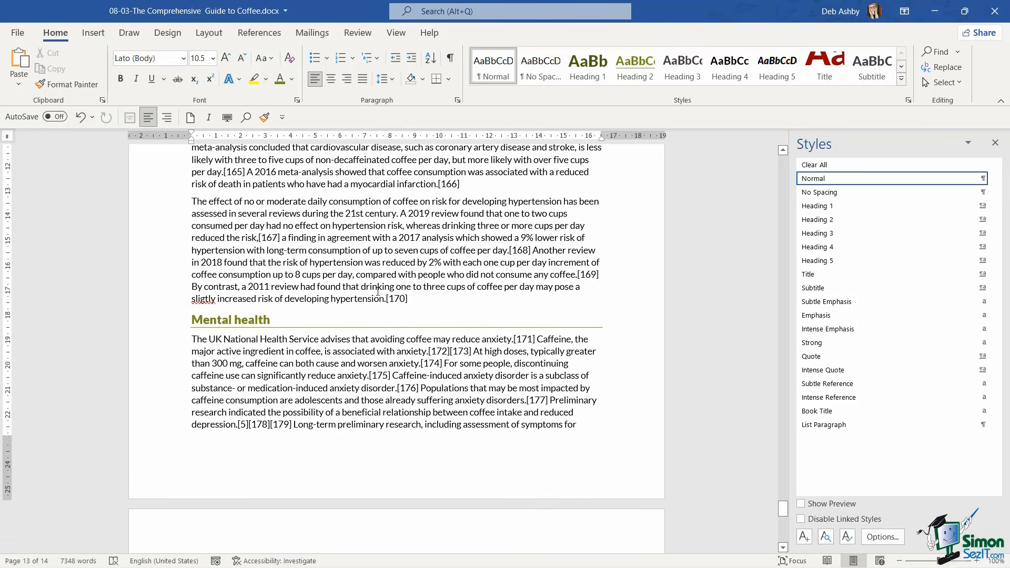
Reset the Mental health subheading to the Normal style and reapply Heading 2 to it
mouse_move(243, 323)
left_click(193, 320)
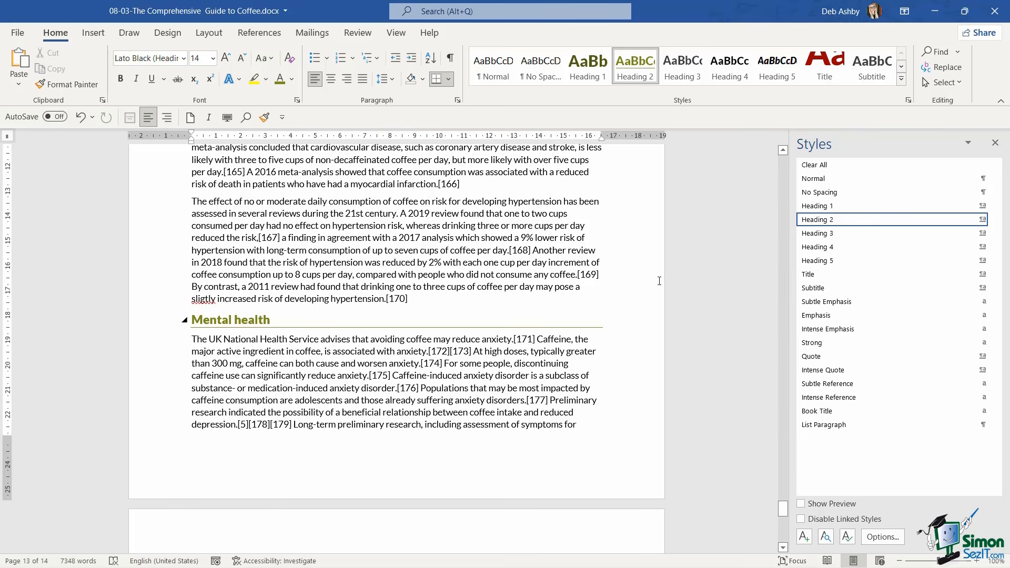
mouse_move(815, 181)
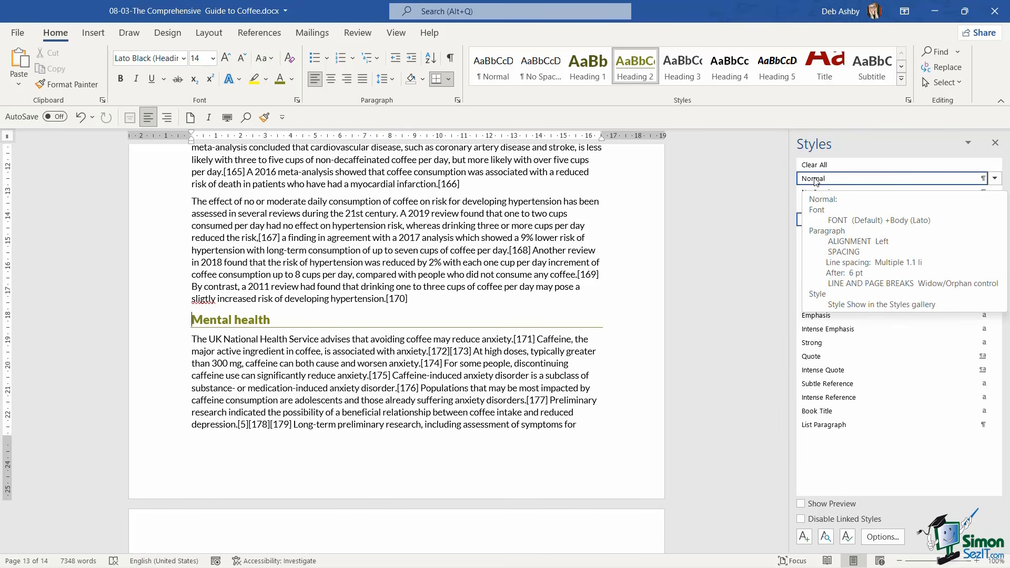
left_click(815, 179)
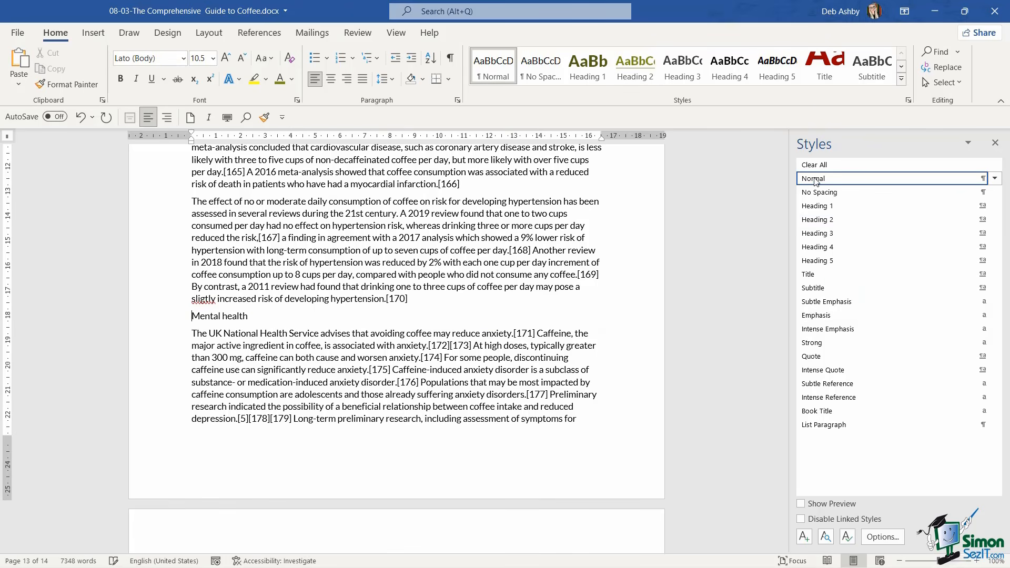
key("ctrl+alt+2")
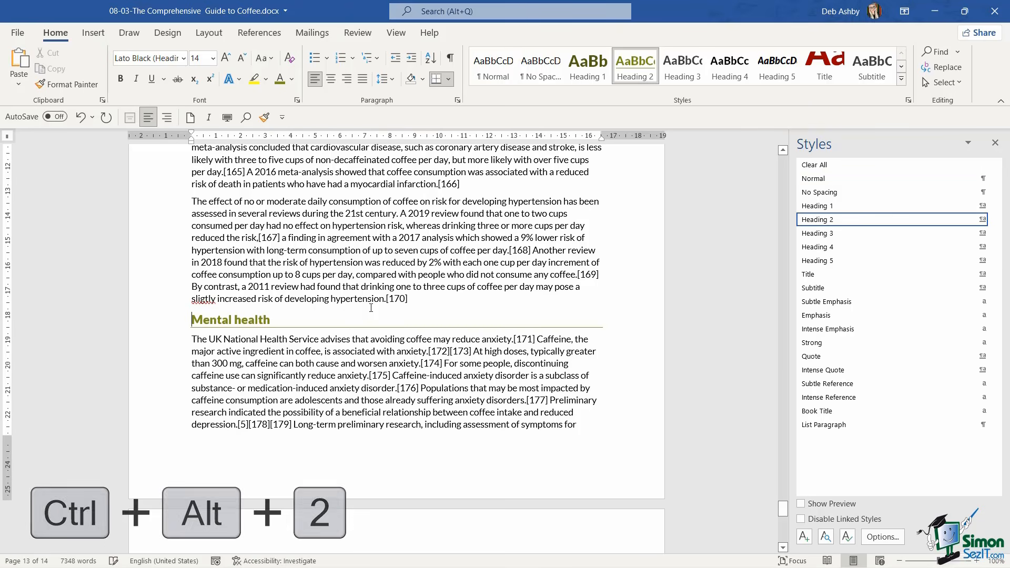
left_click(420, 250)
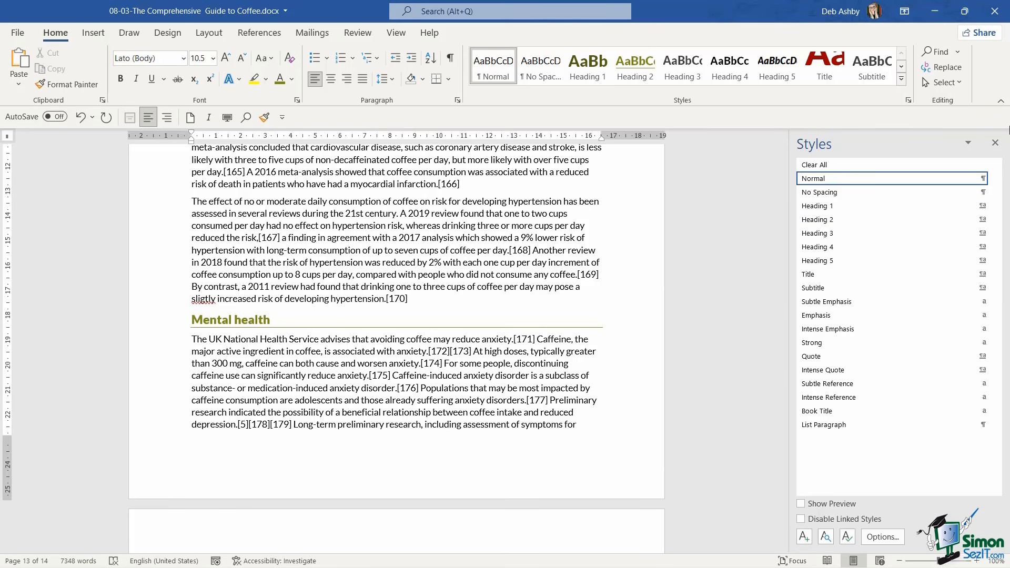
Add the line "Benefits of Coffee" after the Liver disease section at the document's end and apply Heading 1 to it
left_click(992, 146)
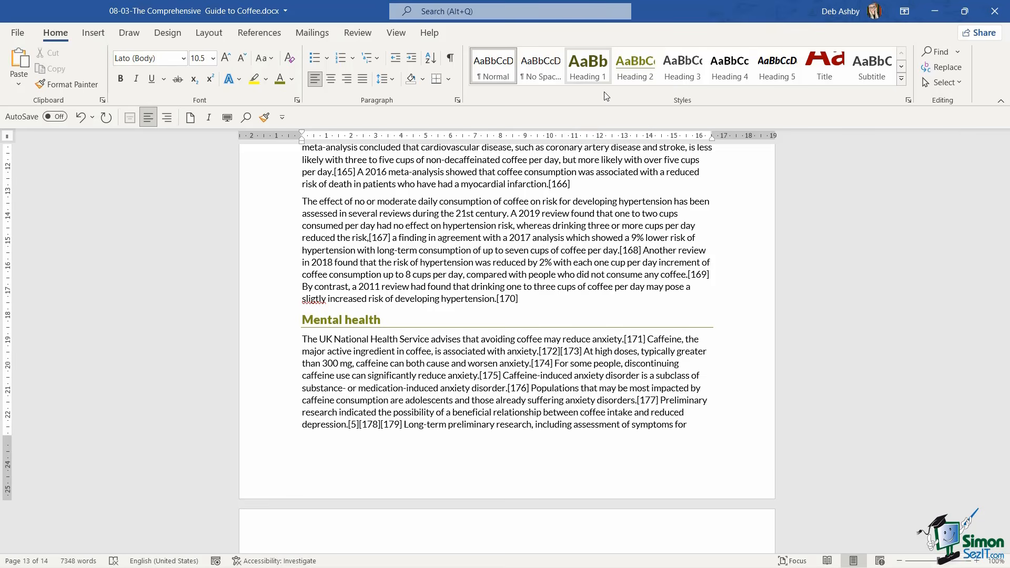
scroll(568, 230, "down", 1)
scroll(568, 230, "down", 15)
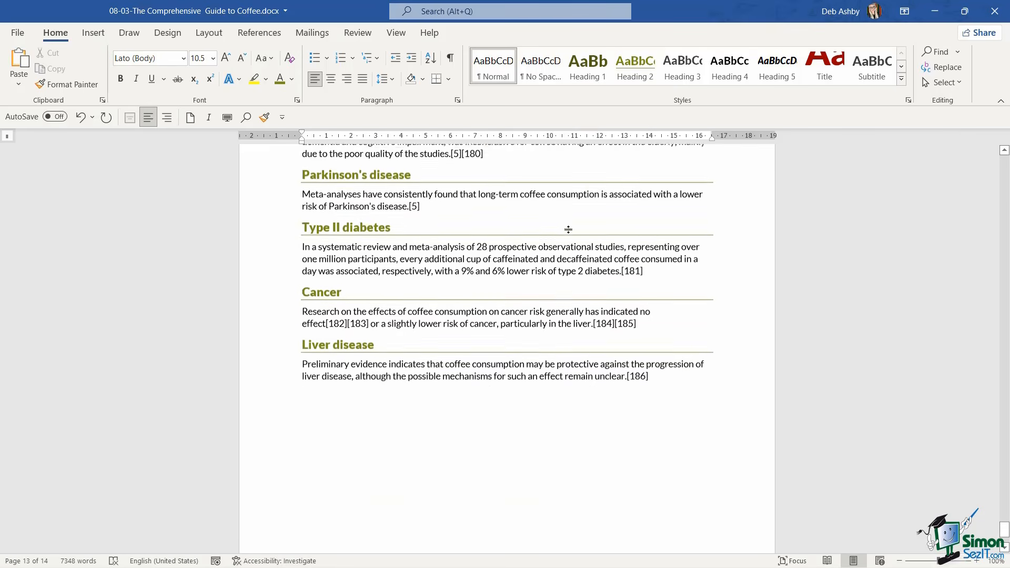
scroll(668, 225, "up", 2)
left_click(666, 217)
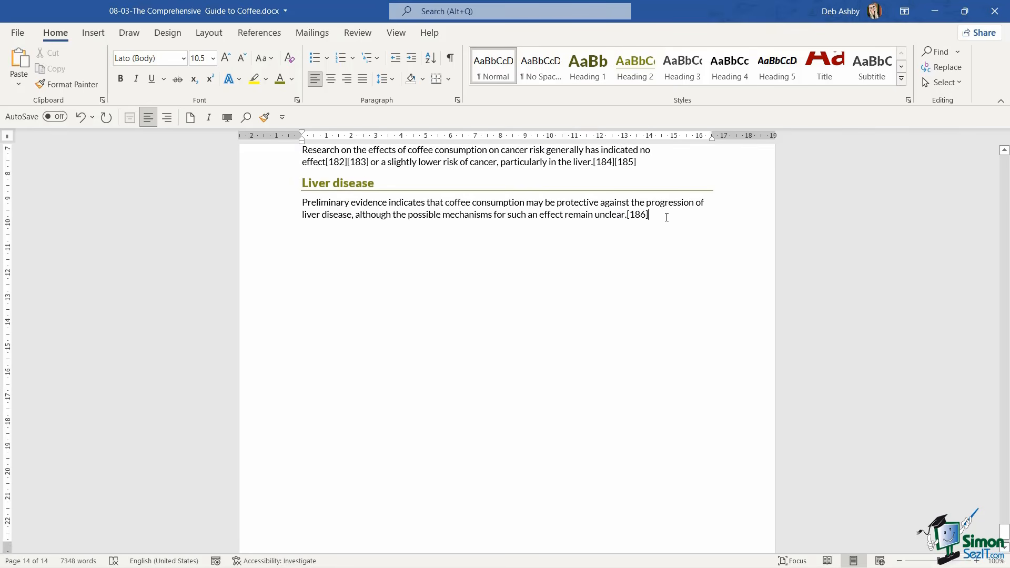
key("Return")
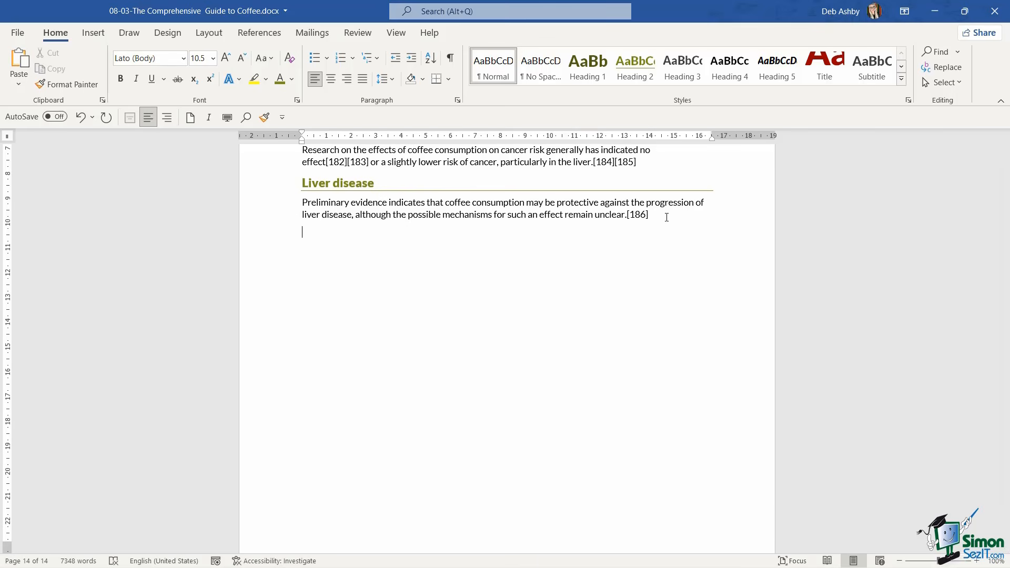
type("Benefits of Coffee")
left_click(585, 71)
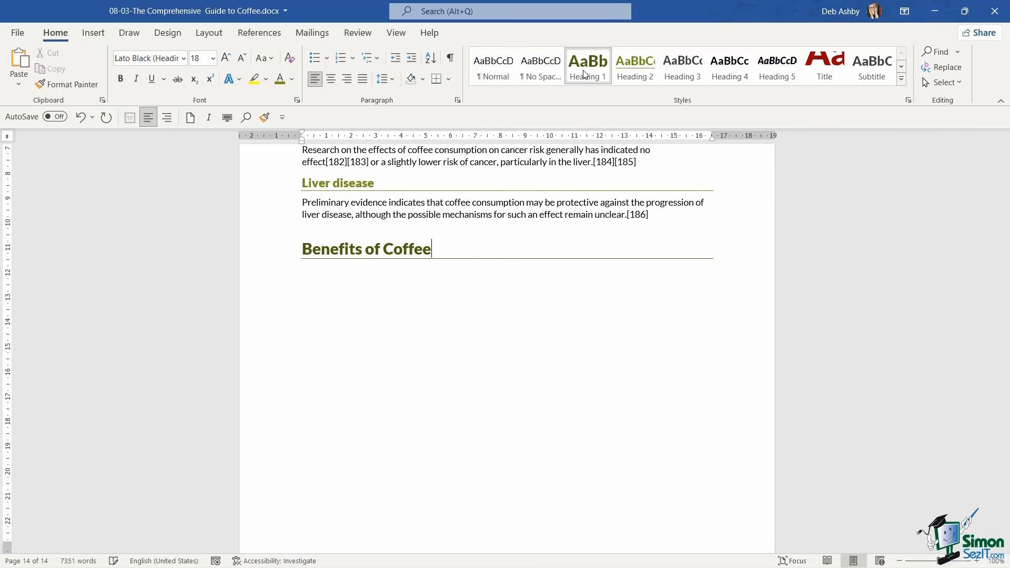
left_click(823, 74)
left_click(681, 71)
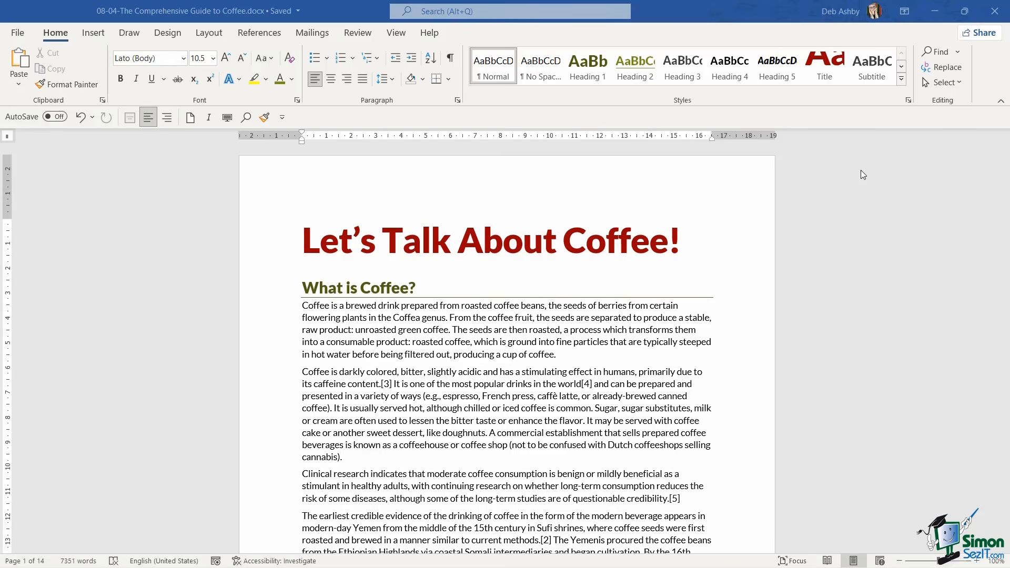
Start a new paragraph style named DA Title with Normal as the style for the following paragraph
left_click(908, 100)
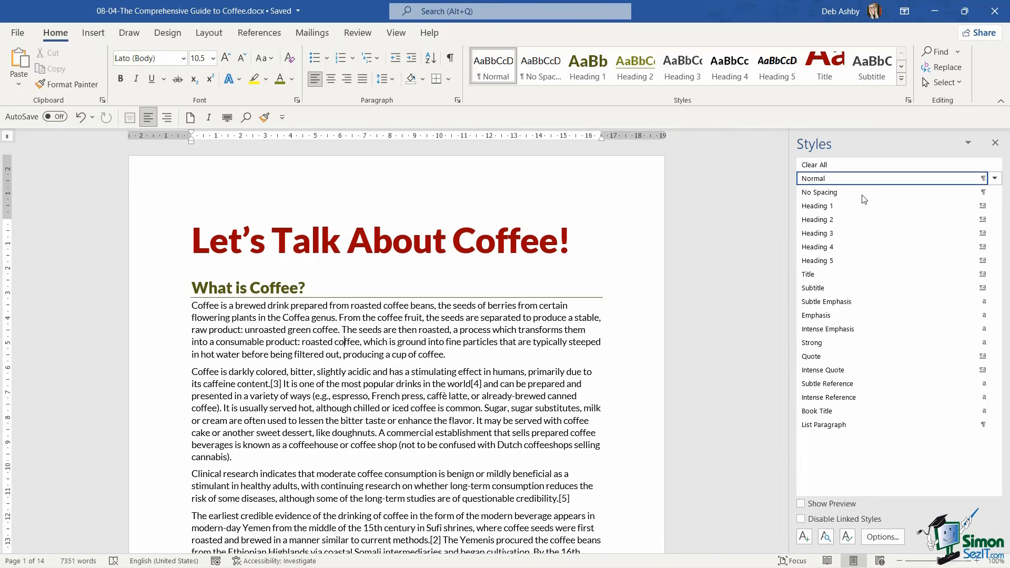
left_click(994, 220)
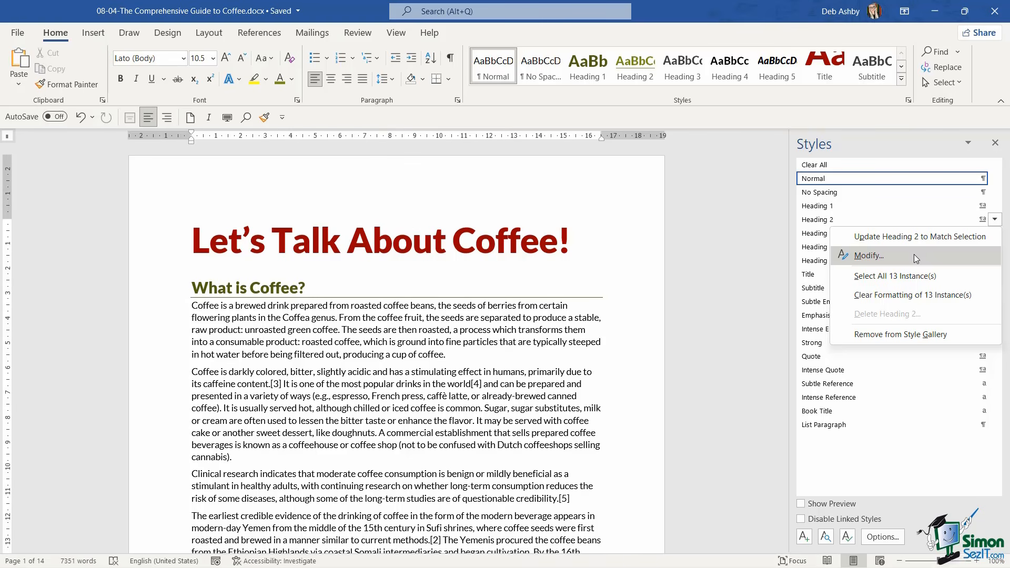
left_click(740, 246)
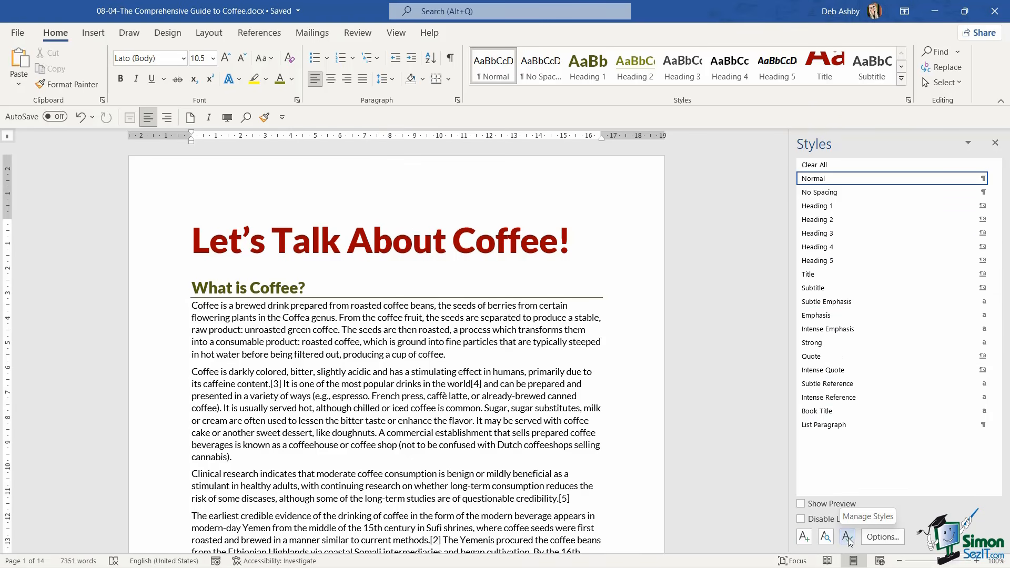
left_click(806, 538)
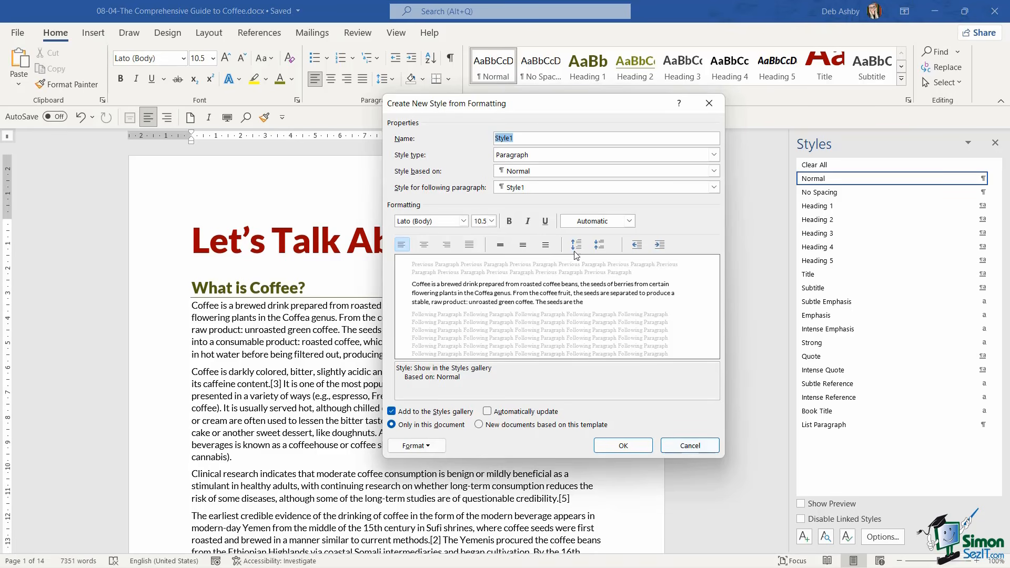
mouse_move(539, 108)
left_mouse_down()
mouse_move(431, 128)
mouse_move(553, 112)
left_mouse_up()
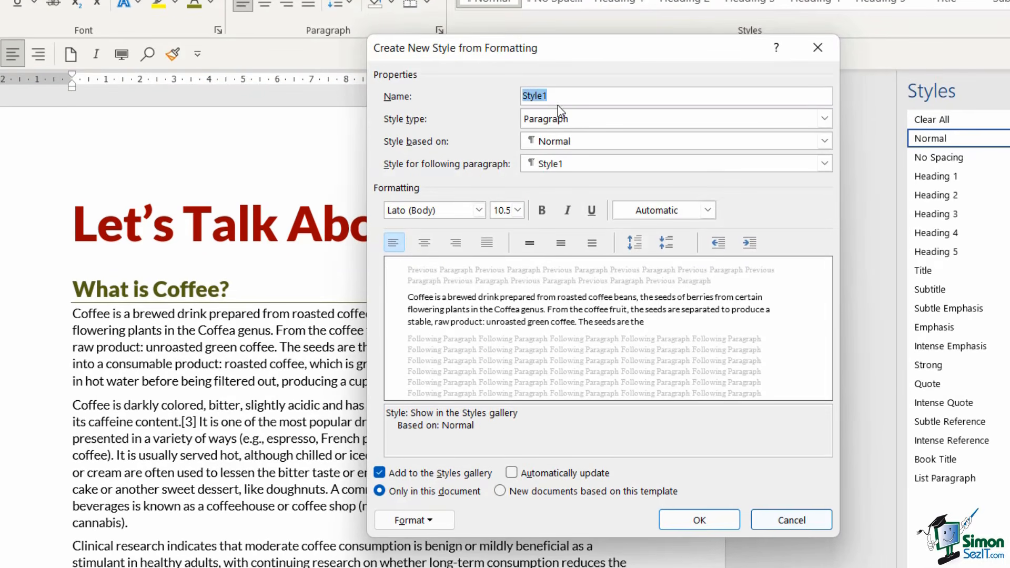
left_click_drag(563, 46, 529, 46)
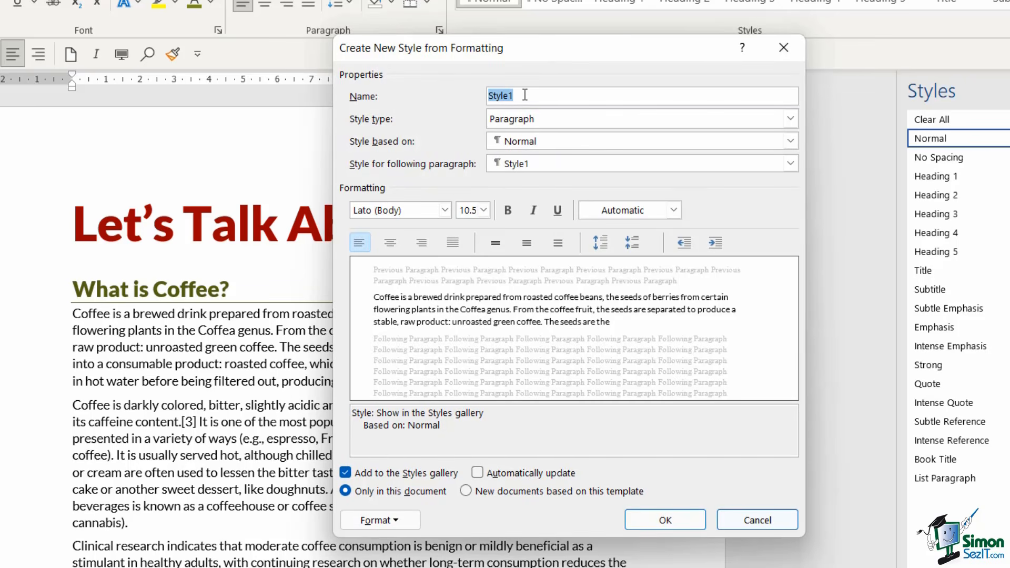
type("DA Title")
left_click(557, 164)
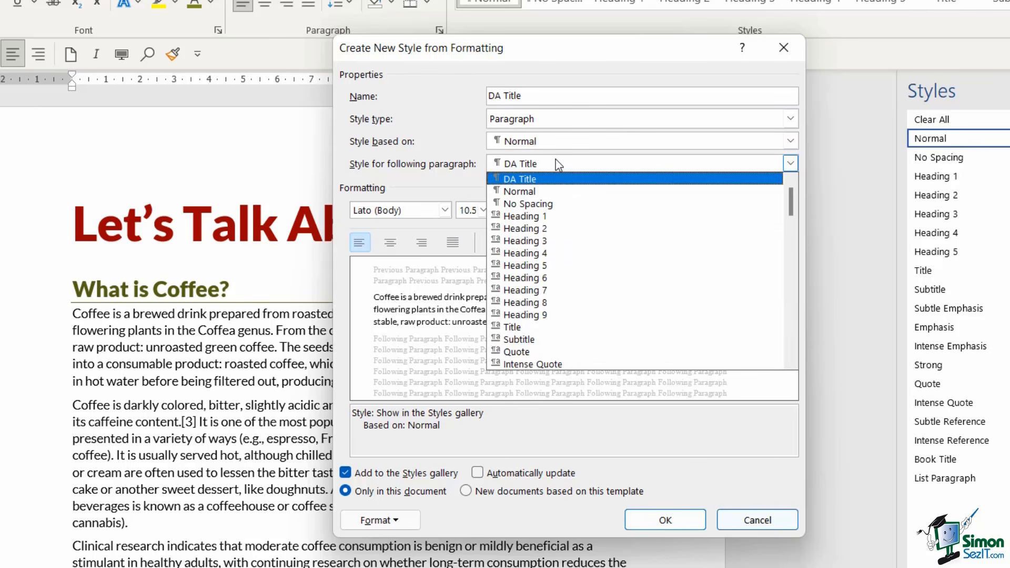
left_click(529, 192)
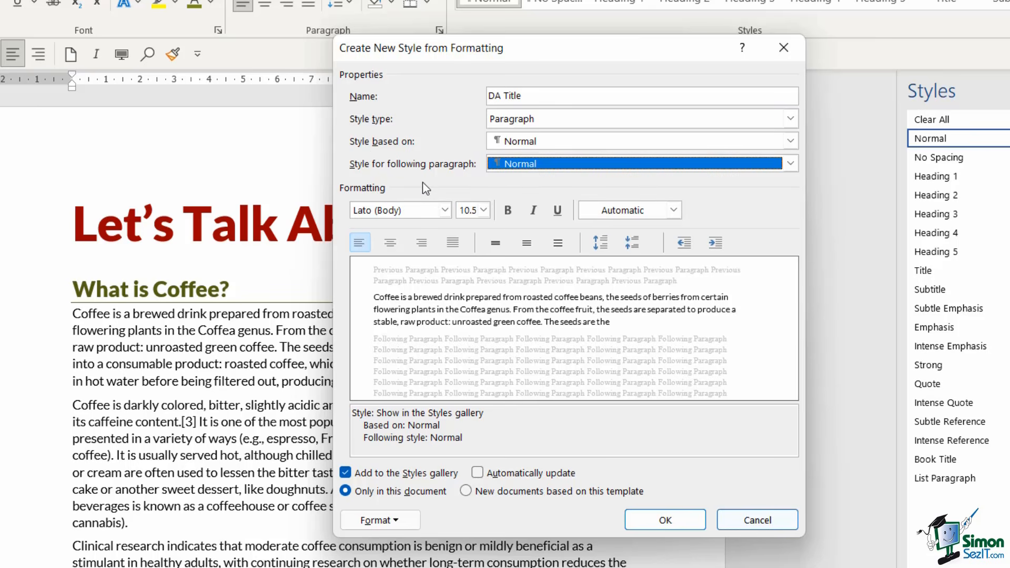
Set the new DA Title style's font to Lato Black at 16 pt
left_click(444, 210)
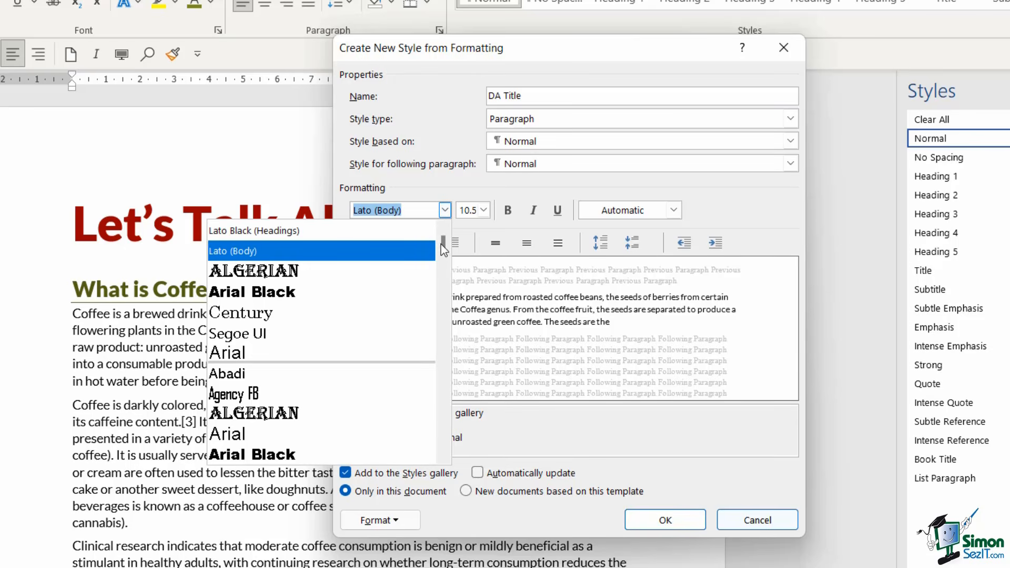
left_click_drag(441, 244, 444, 334)
scroll(336, 342, "down", 1)
left_click(272, 350)
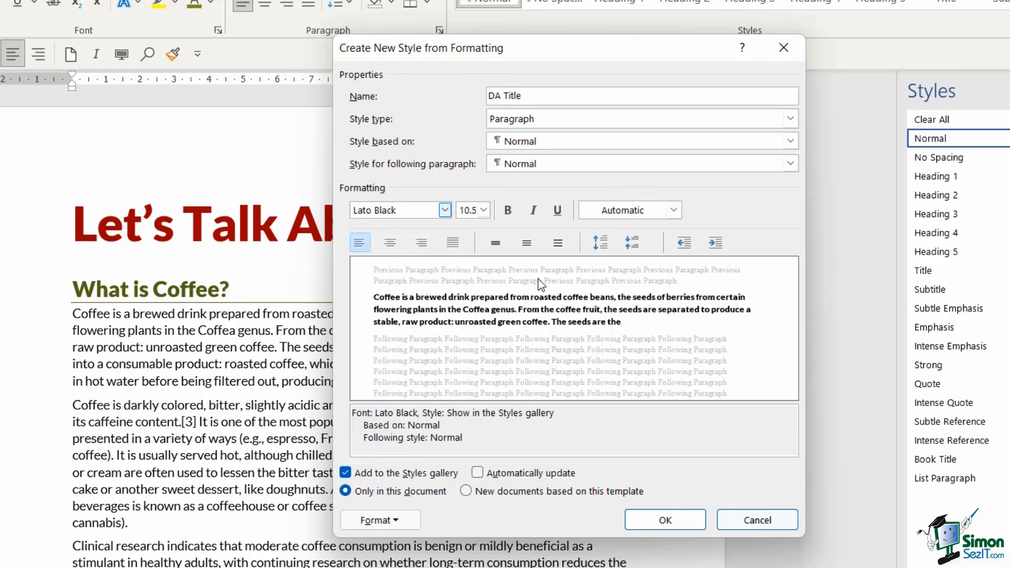
left_click(483, 211)
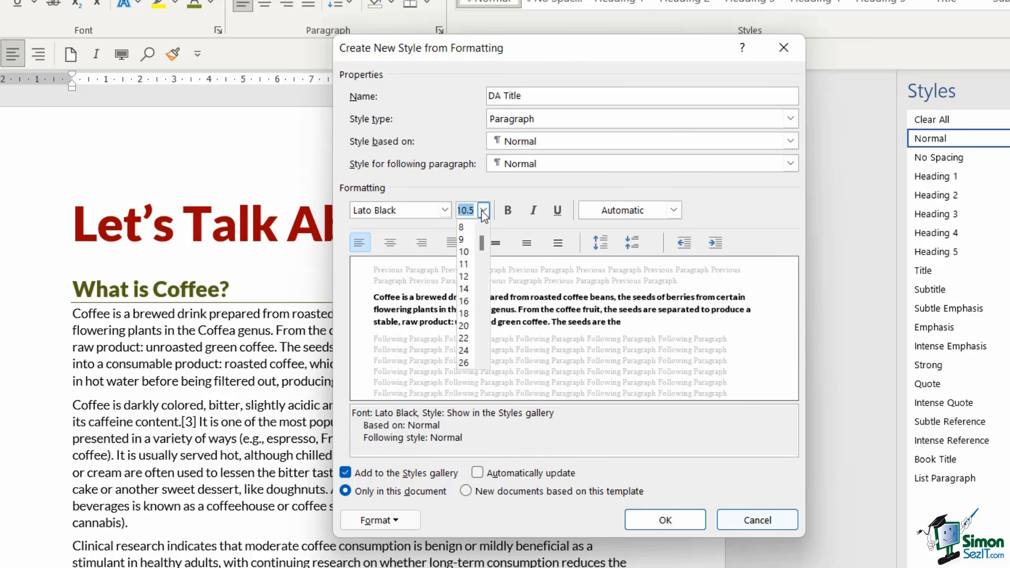
left_click(464, 301)
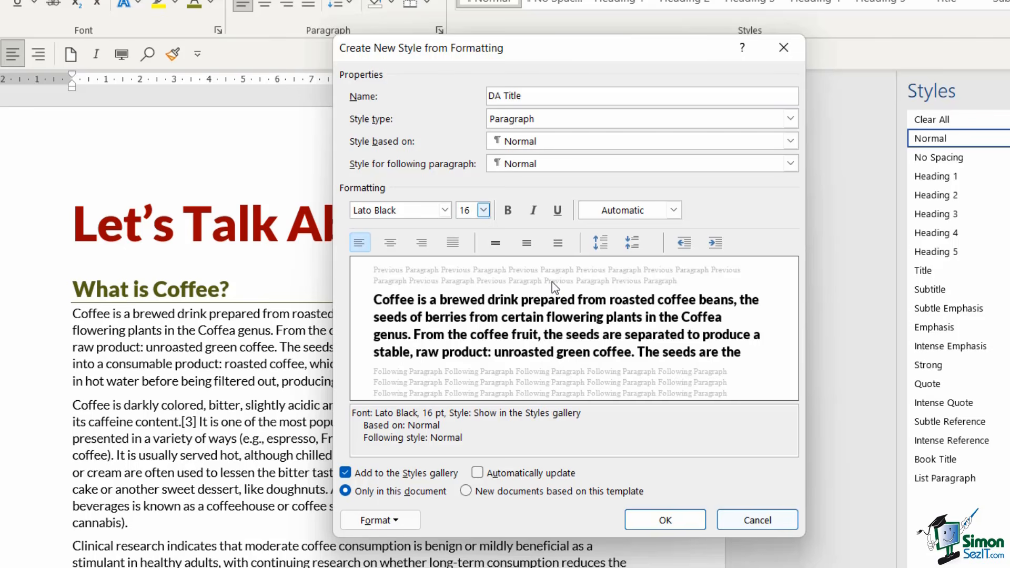
Set the new DA Title style's font color to Ocean Blue from the standard color palette and center its text
left_click(673, 210)
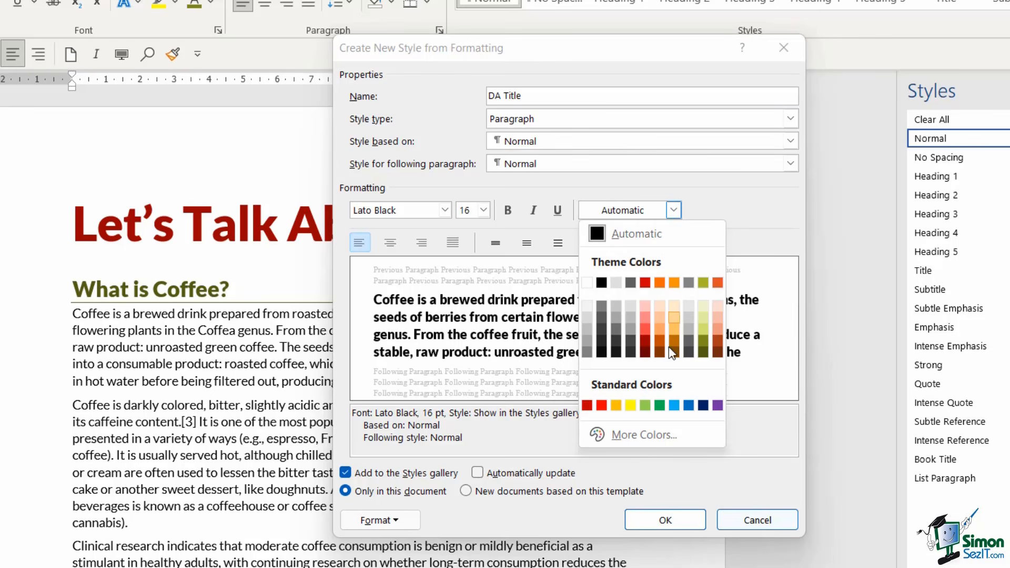
left_click(643, 440)
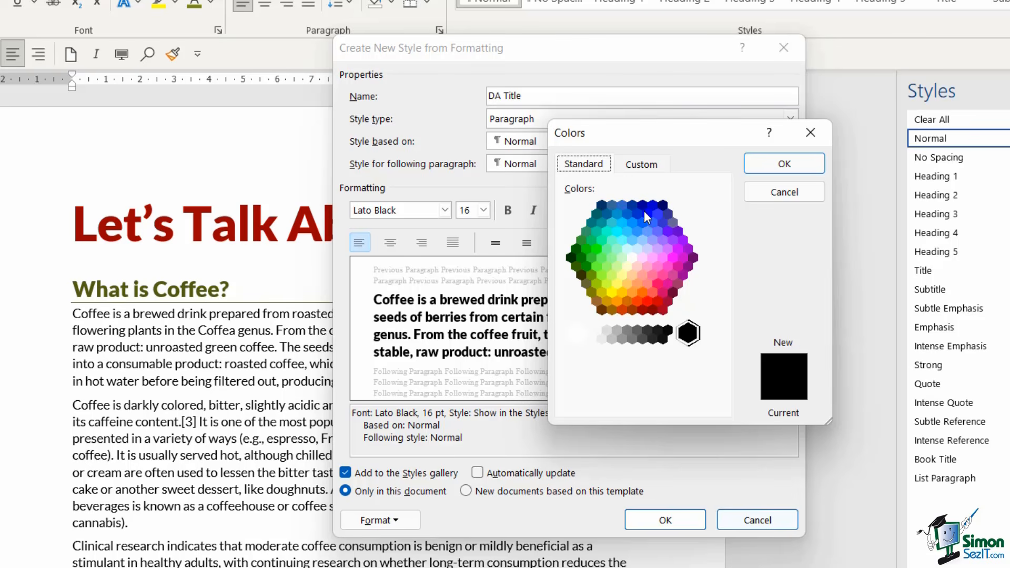
left_click(640, 166)
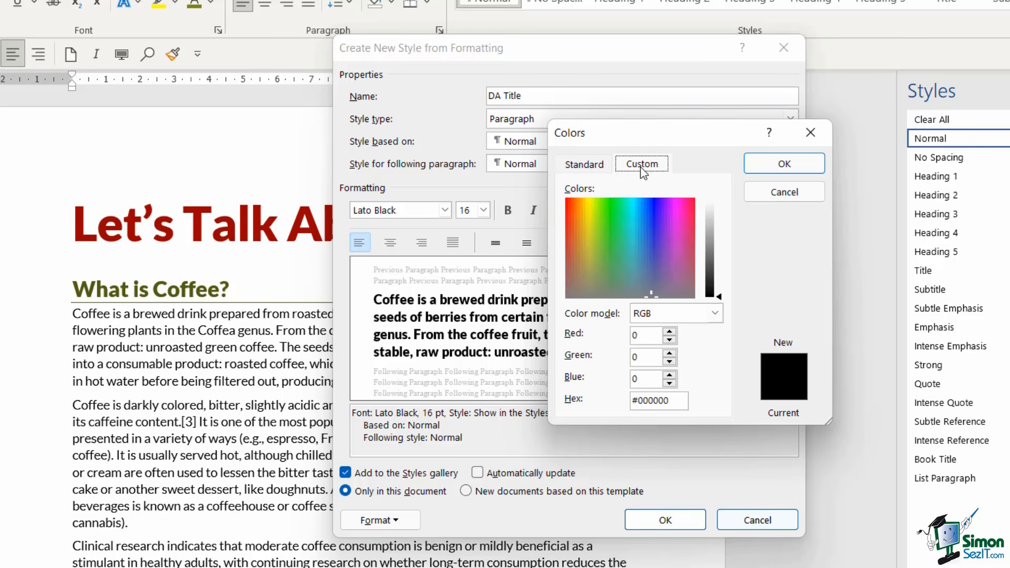
left_click(675, 402)
left_click_drag(674, 403, 608, 404)
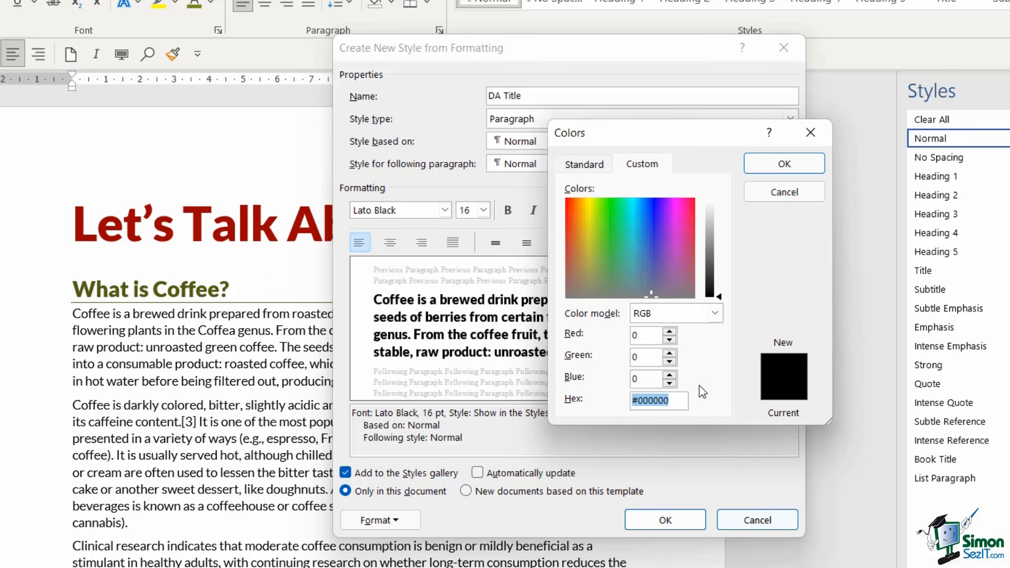
left_click(585, 166)
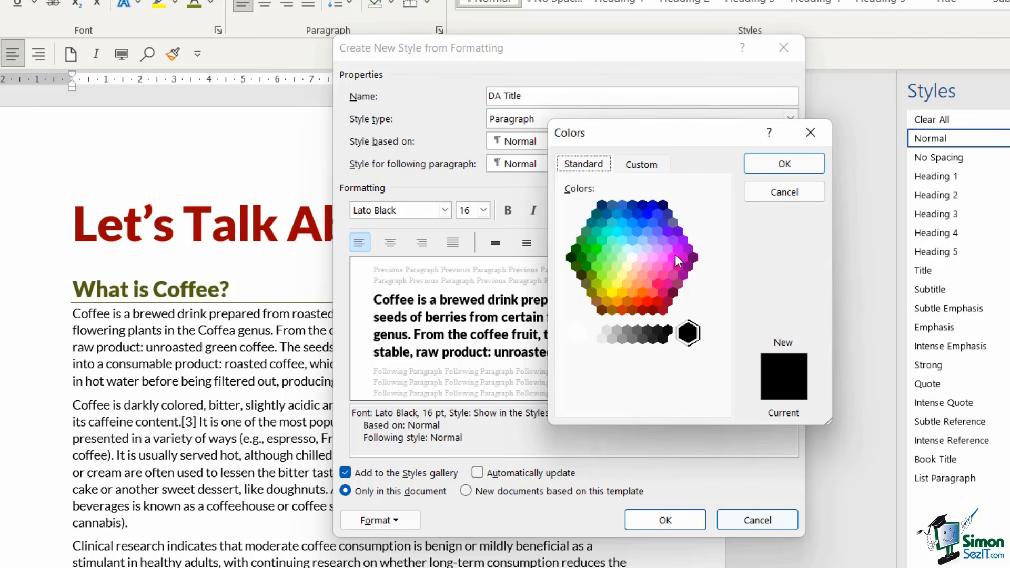
left_click(642, 222)
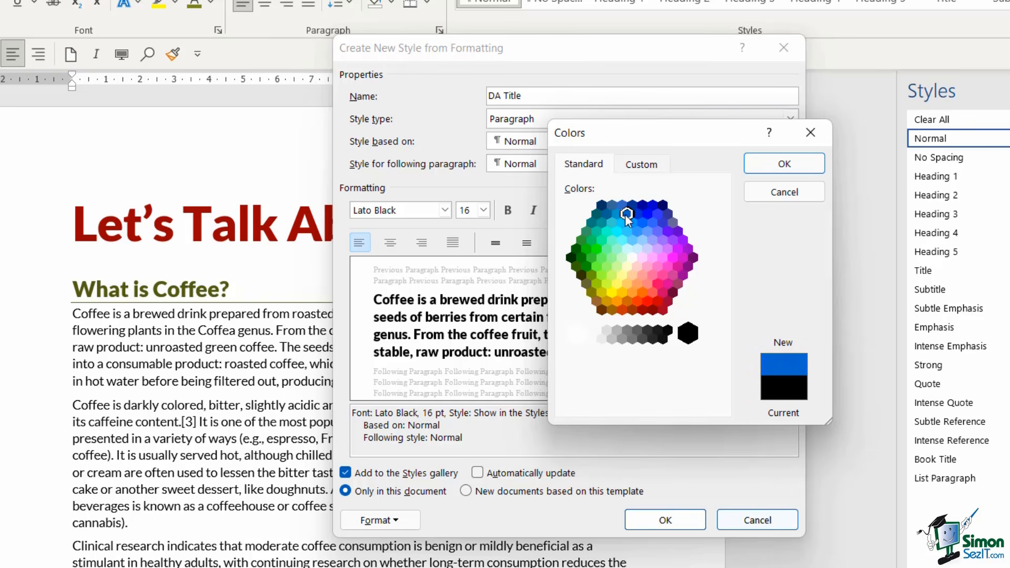
left_click(778, 165)
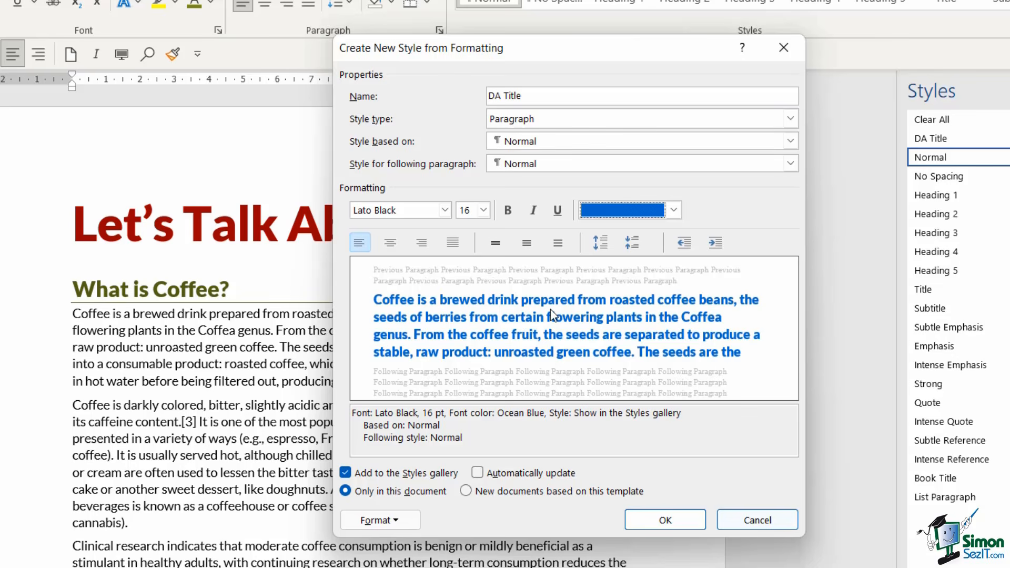
left_click(392, 243)
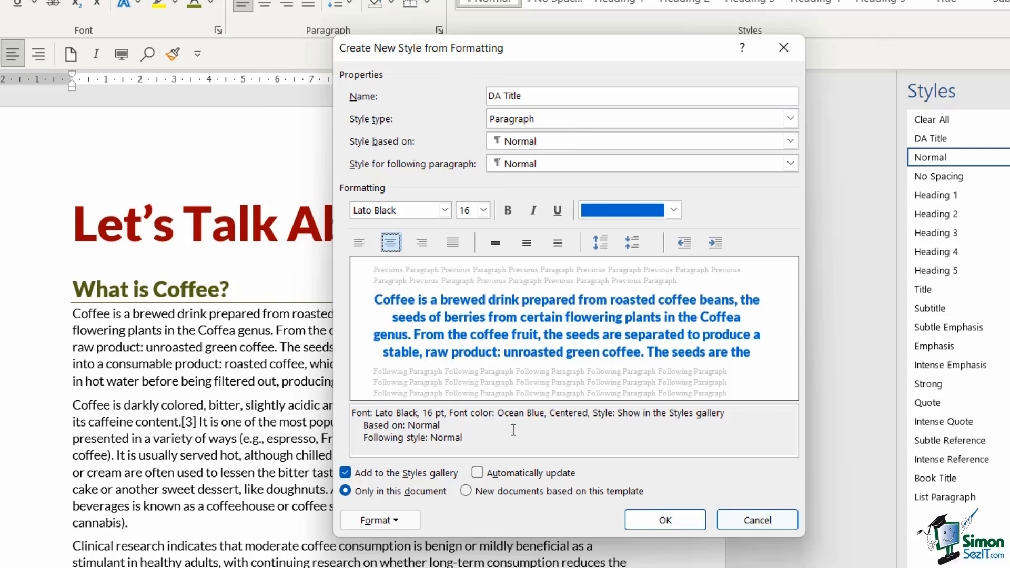
Give the DA Title style a solid ½ pt box border in the recently used Ocean Blue
left_click(399, 519)
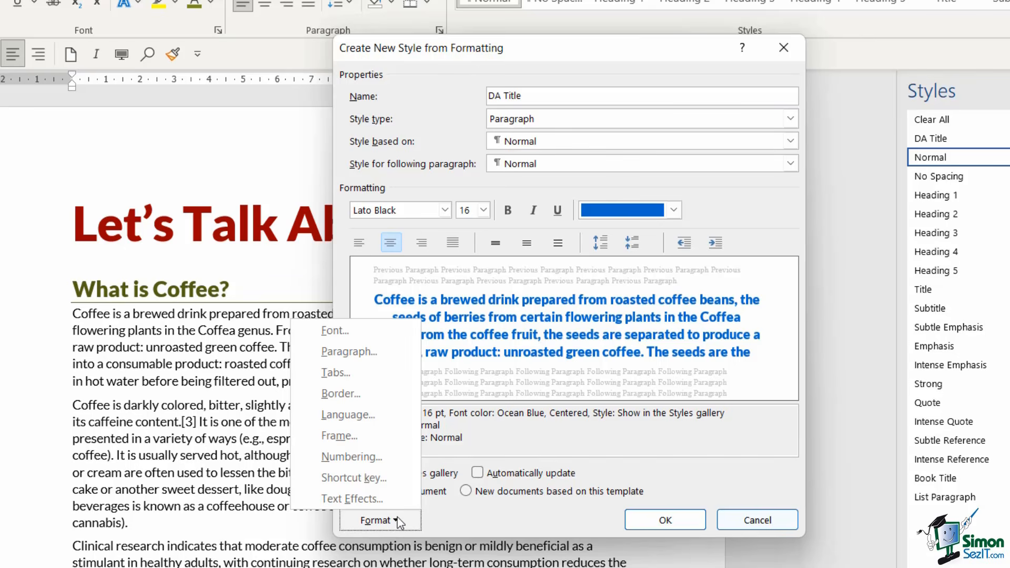
left_click(376, 397)
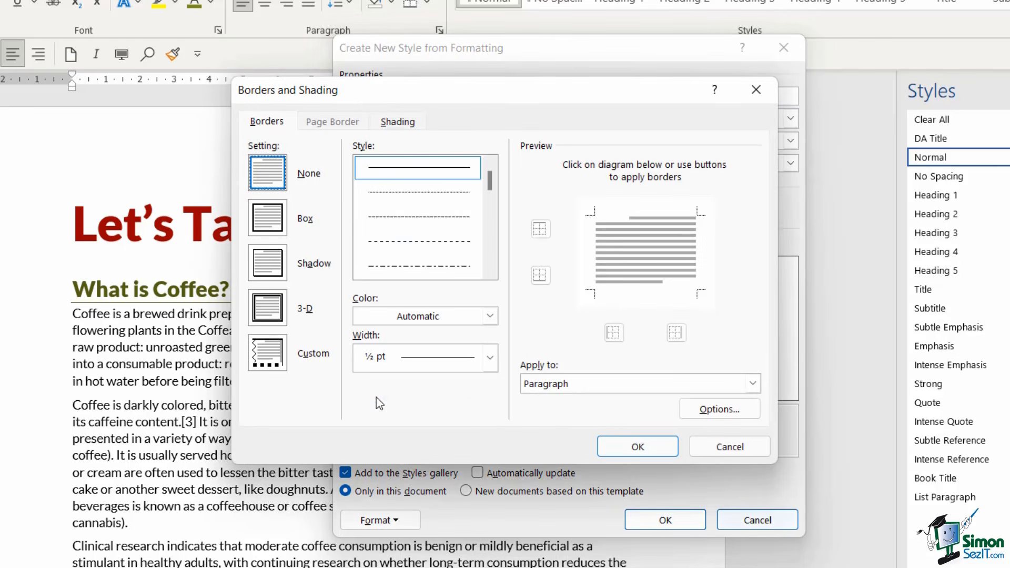
left_click(490, 316)
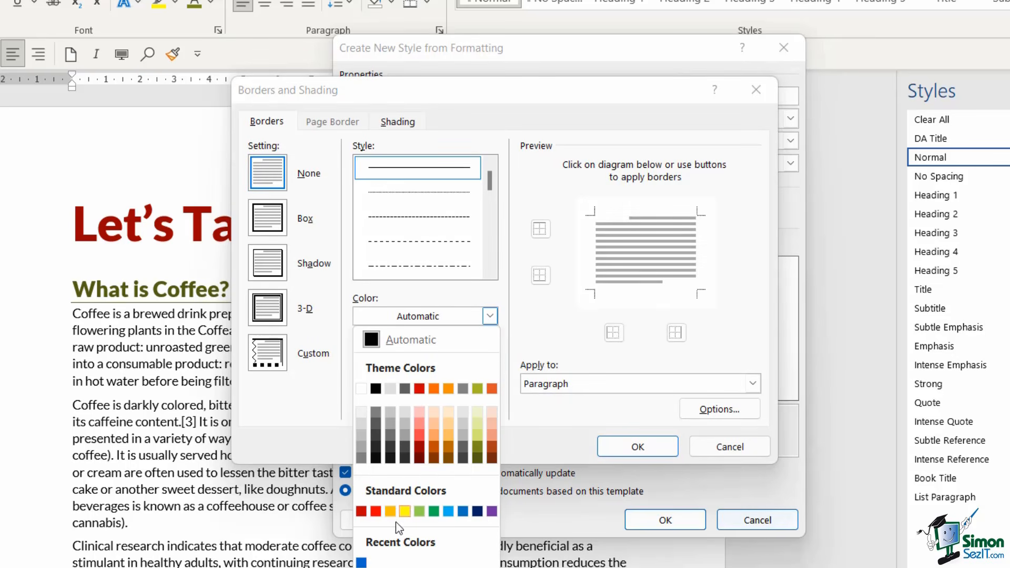
left_click(360, 563)
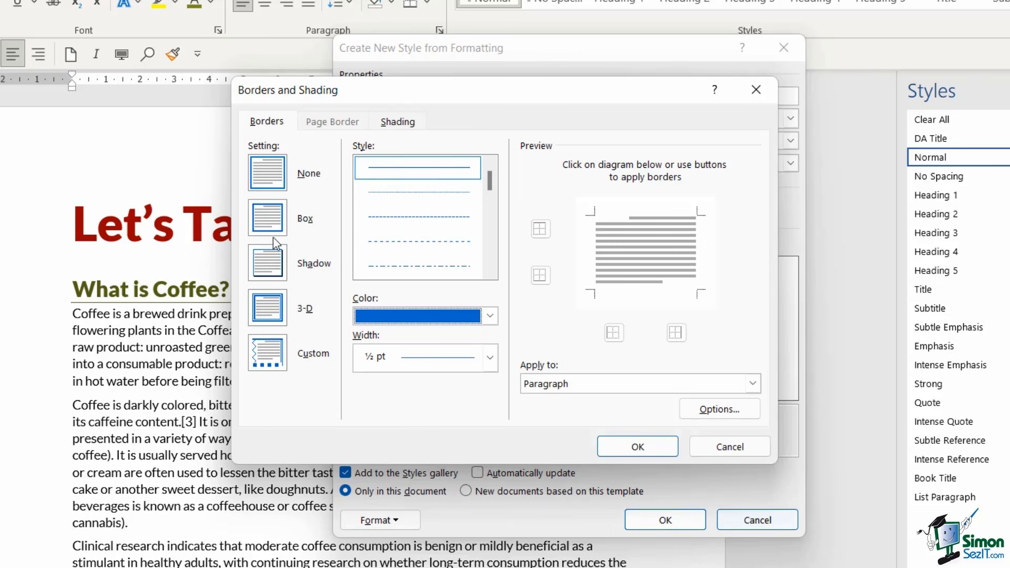
left_click(264, 219)
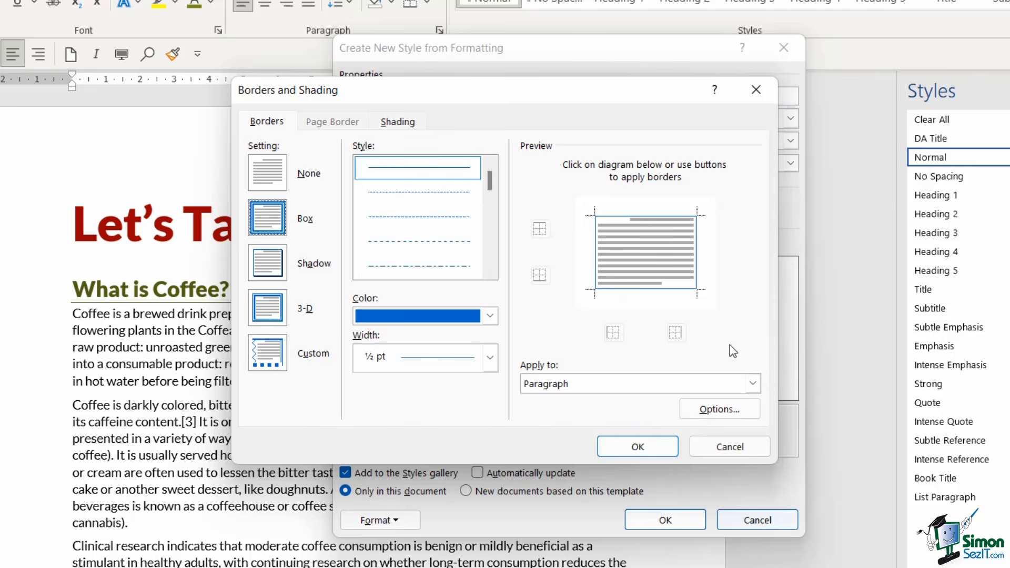
Add a light grey Background 2 shading fill to the DA Title style and save the new style
left_click(409, 126)
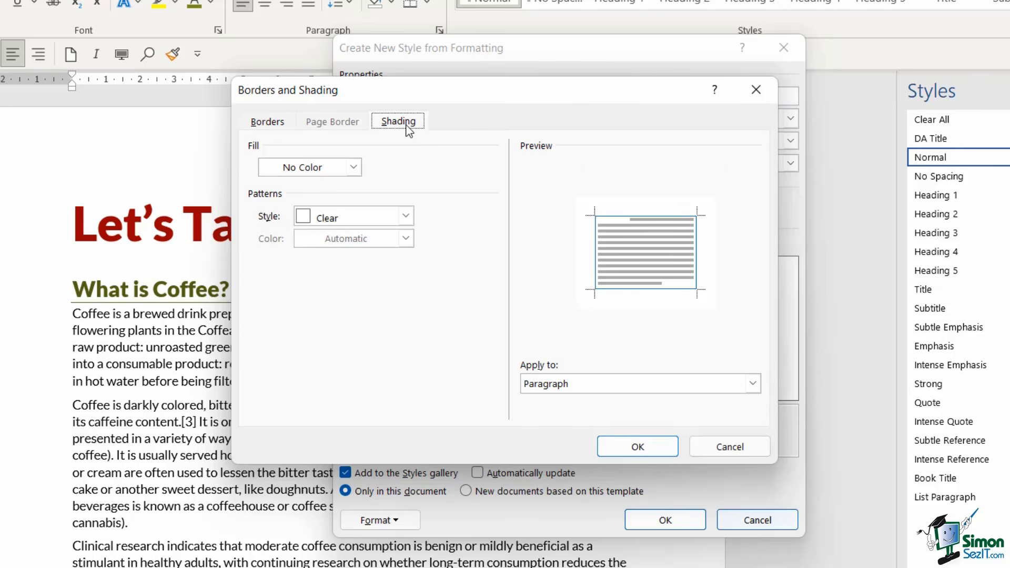
left_click(353, 167)
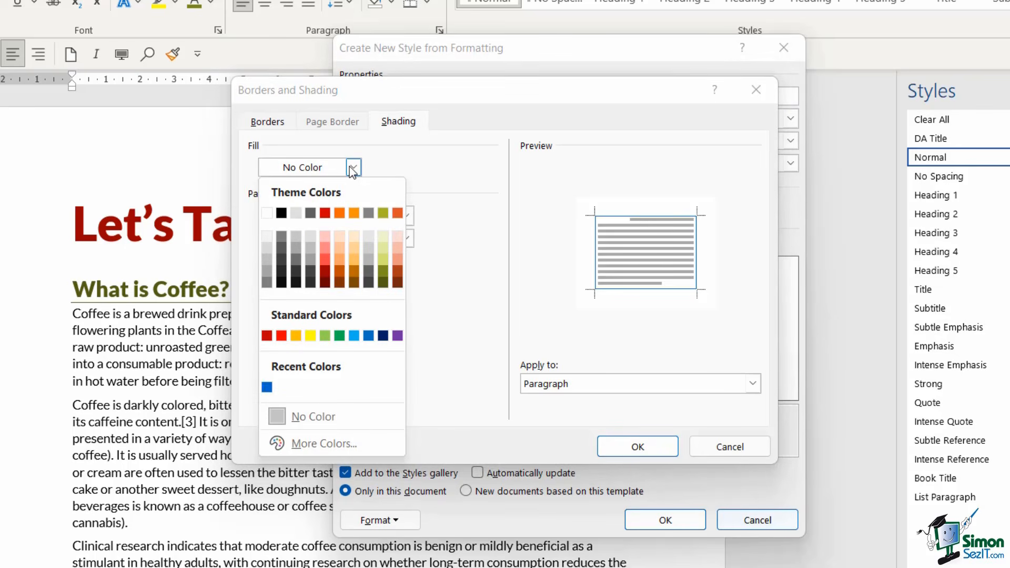
left_click(296, 213)
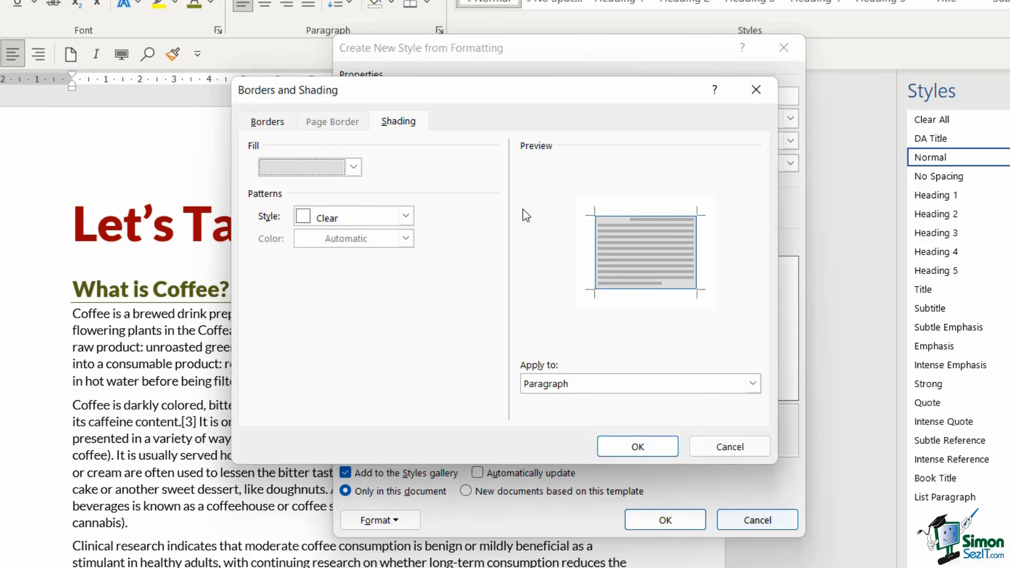
left_click(649, 446)
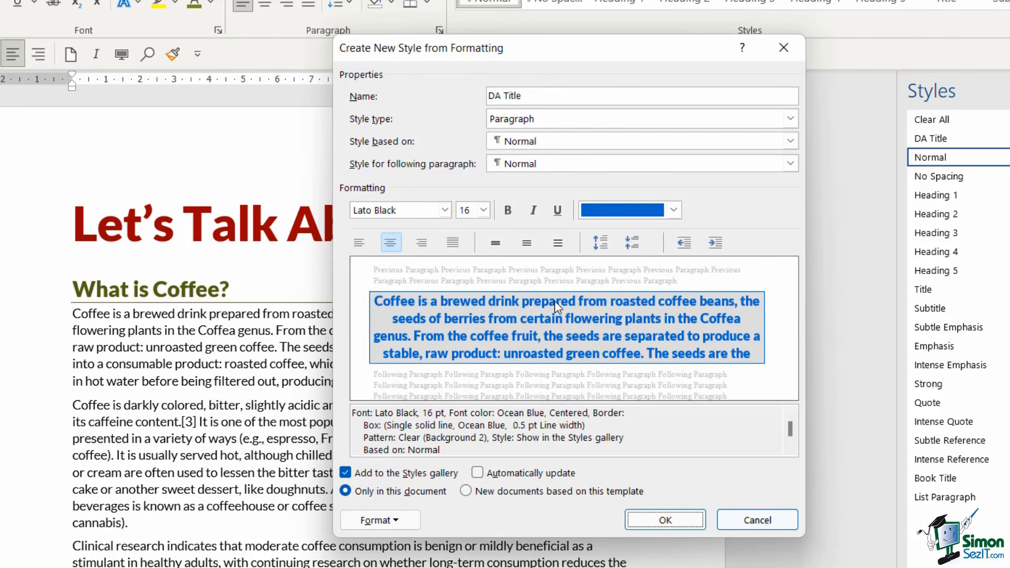
left_click(668, 520)
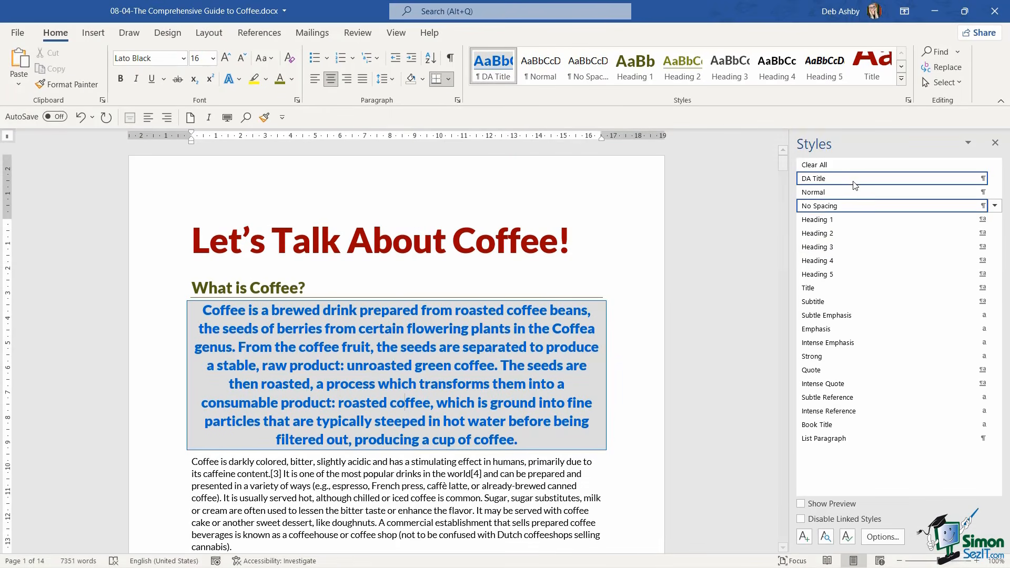
Return the first body paragraph to the Normal style and apply DA Title to the line "Let's Talk About Coffee!"
mouse_move(808, 184)
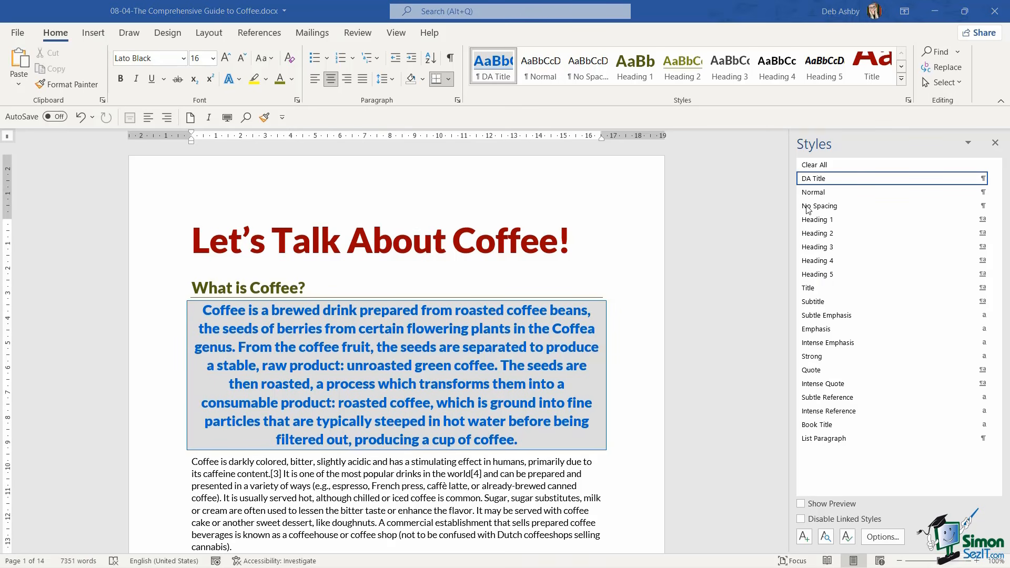
left_click(818, 192)
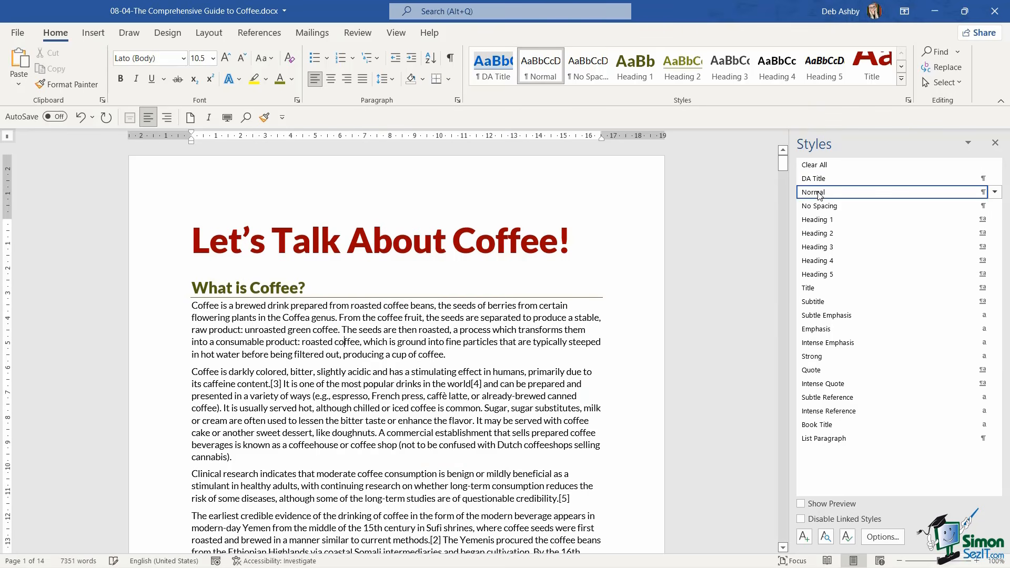
left_click(193, 241)
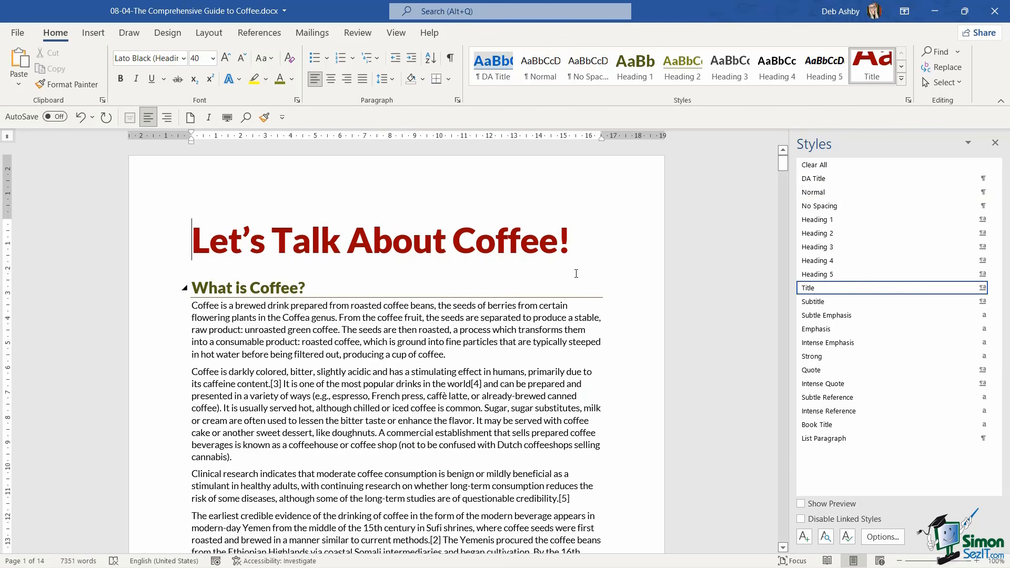
left_click(822, 179)
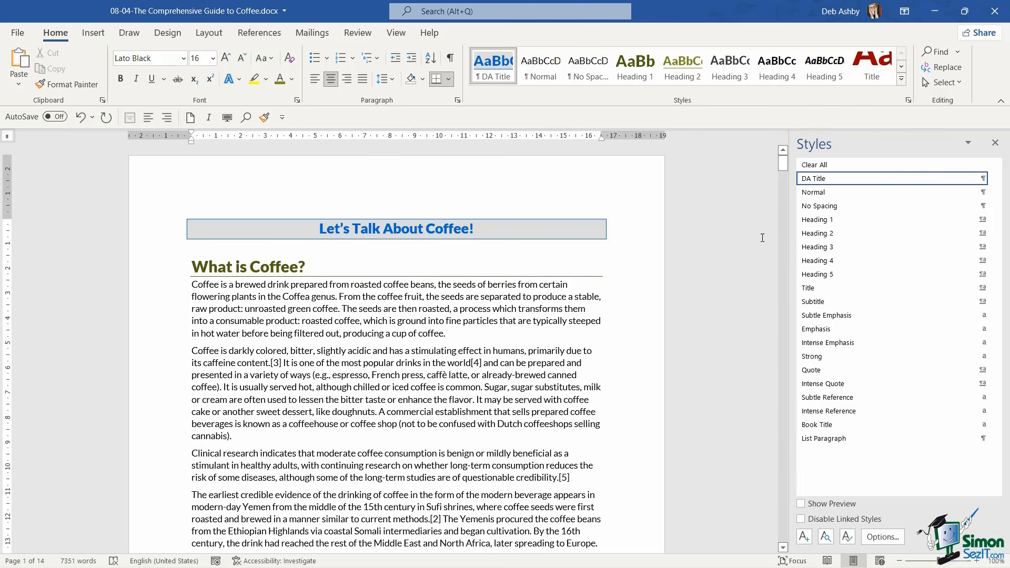
Modify the DA Title style to use a font size of 36 pt
mouse_move(940, 181)
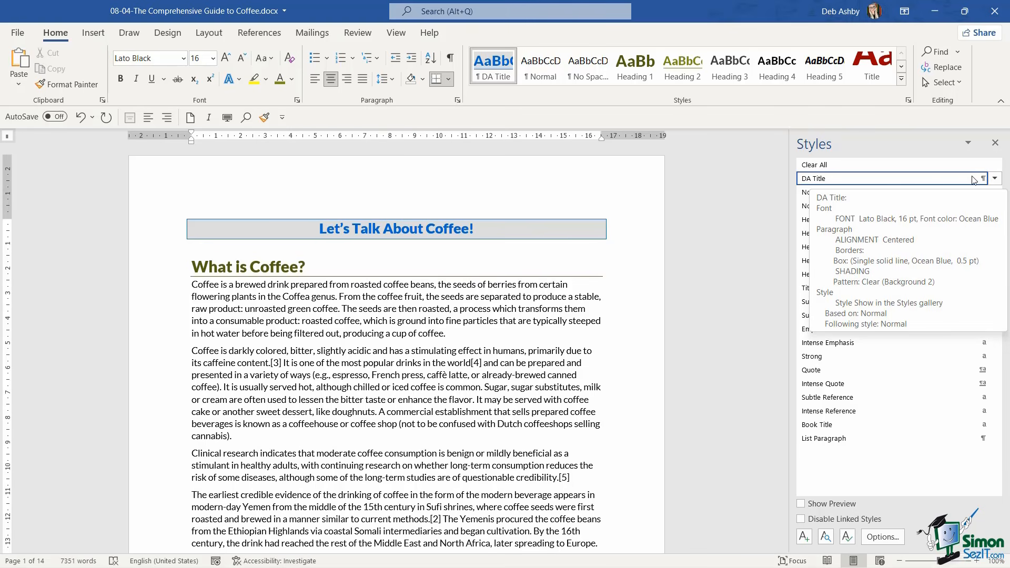
left_click(995, 179)
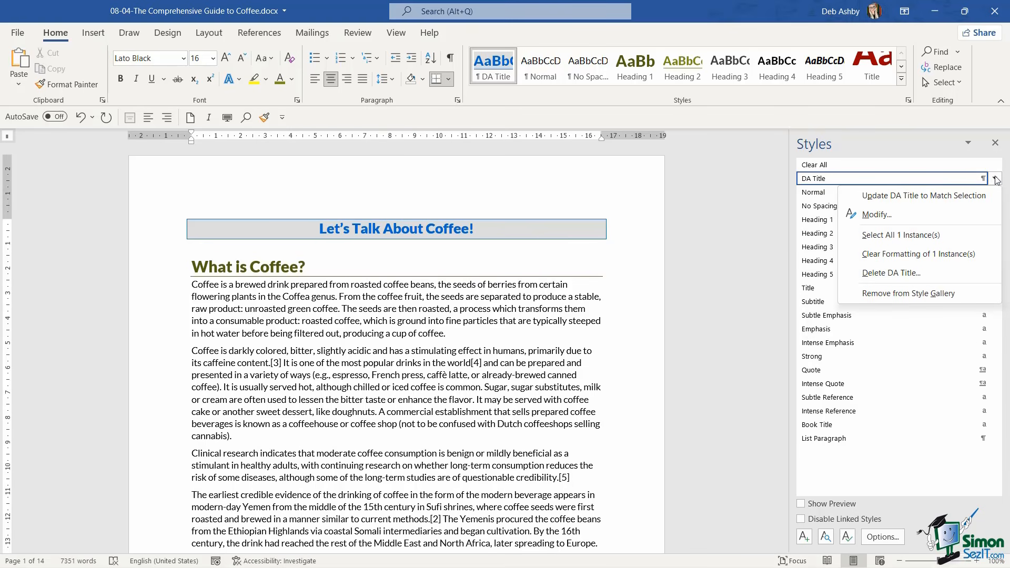
left_click(875, 215)
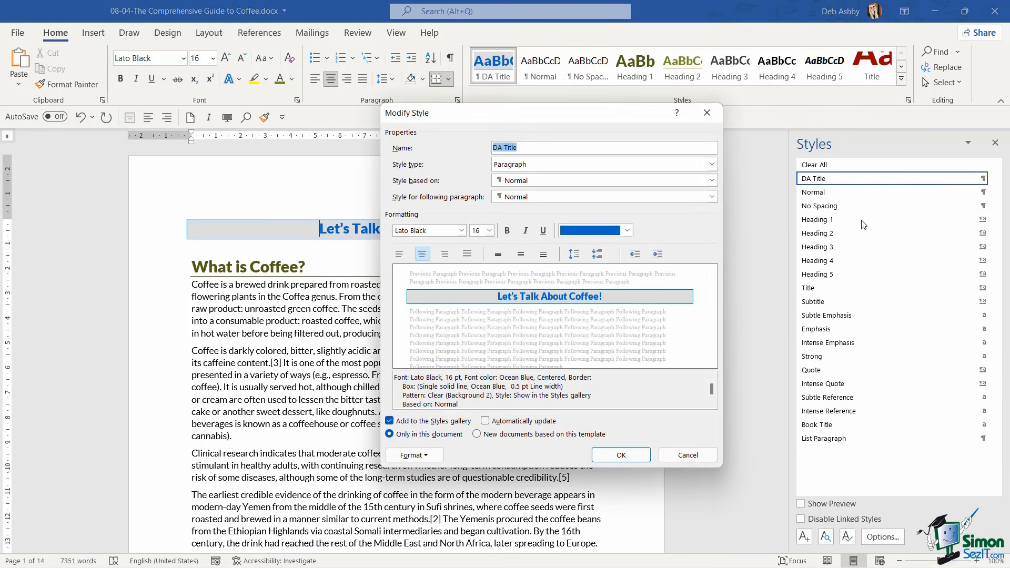
left_click(490, 231)
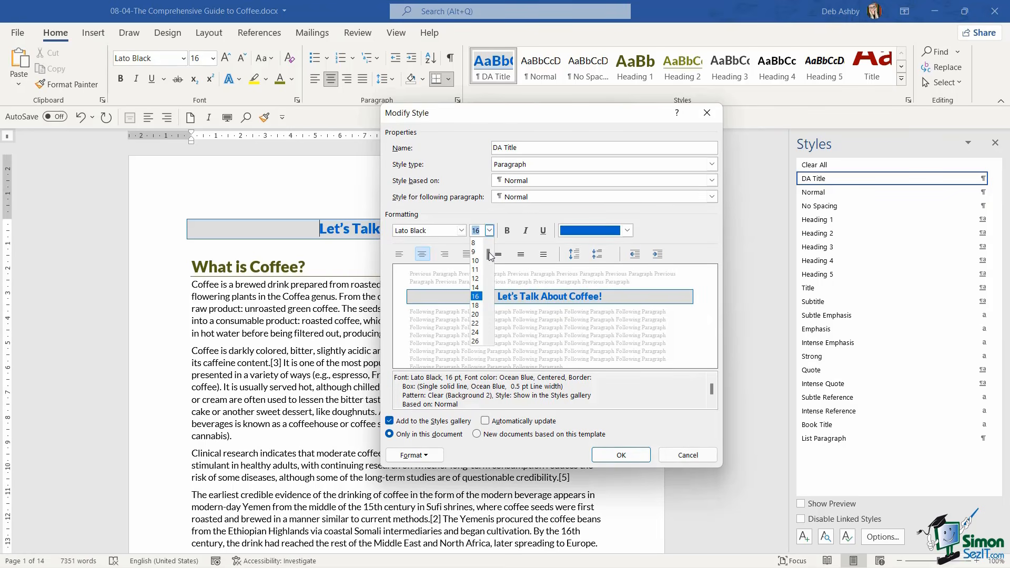
left_click(476, 342)
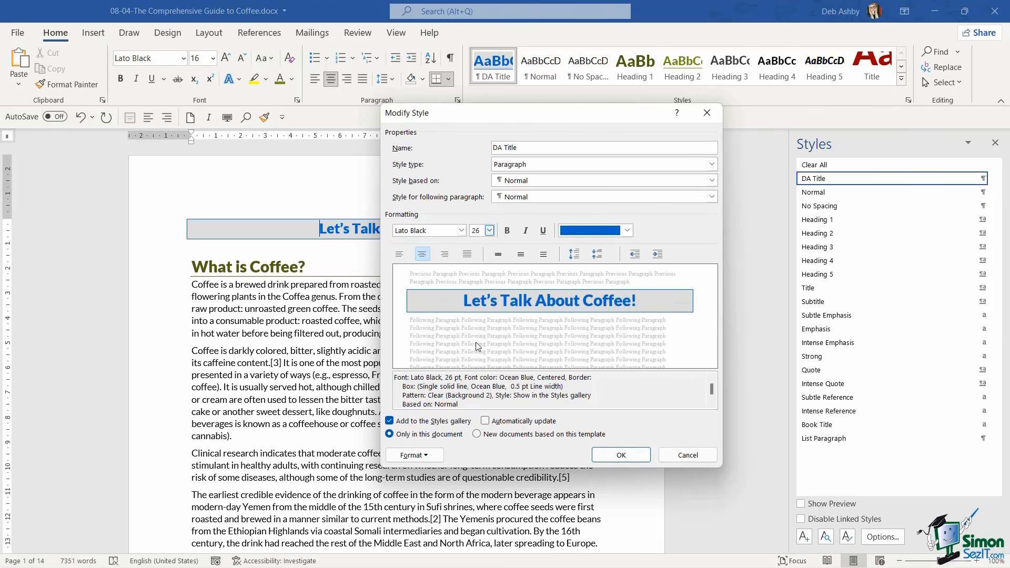
left_click(490, 230)
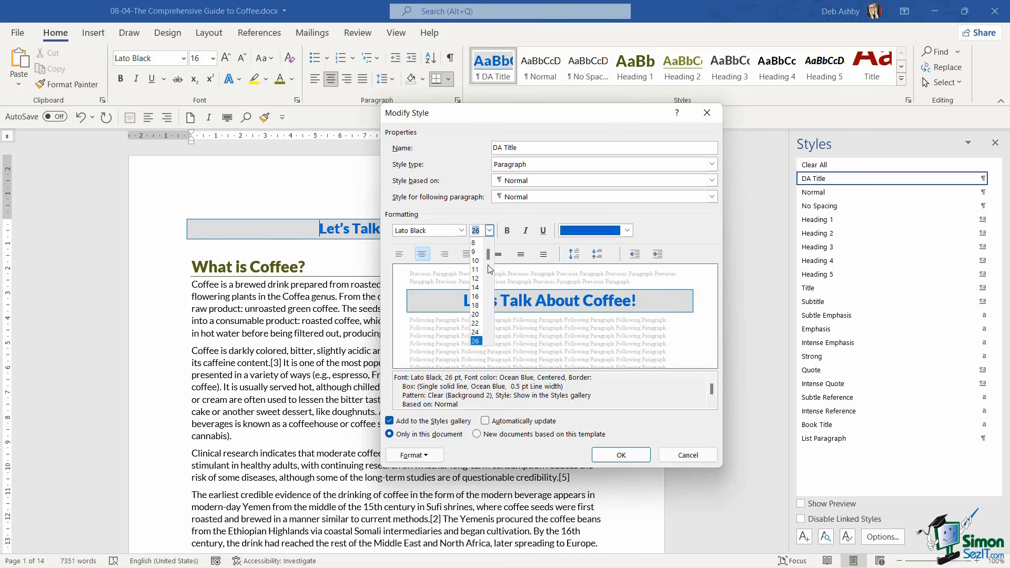
left_click_drag(489, 256, 489, 288)
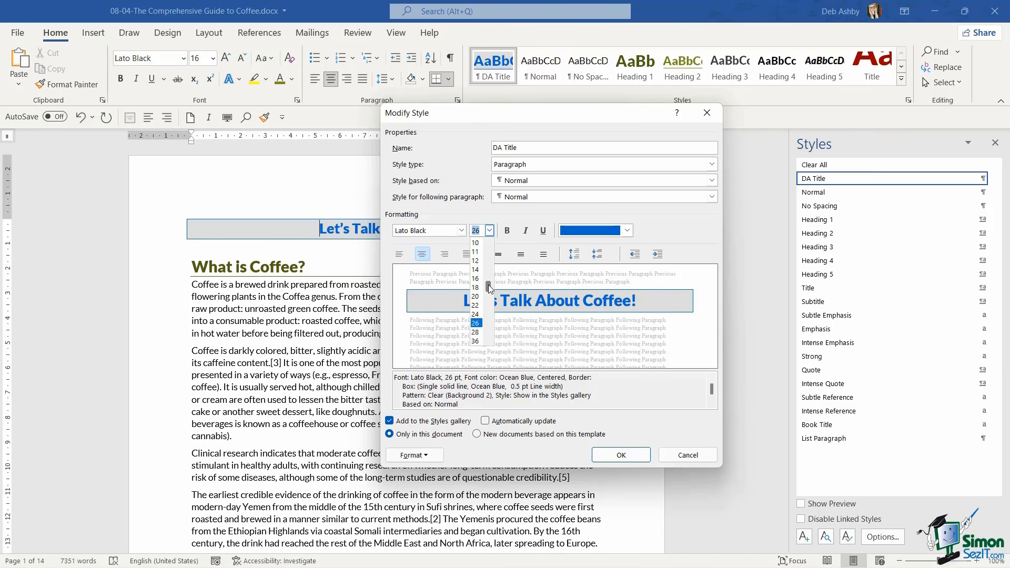
left_click(477, 341)
left_click(620, 455)
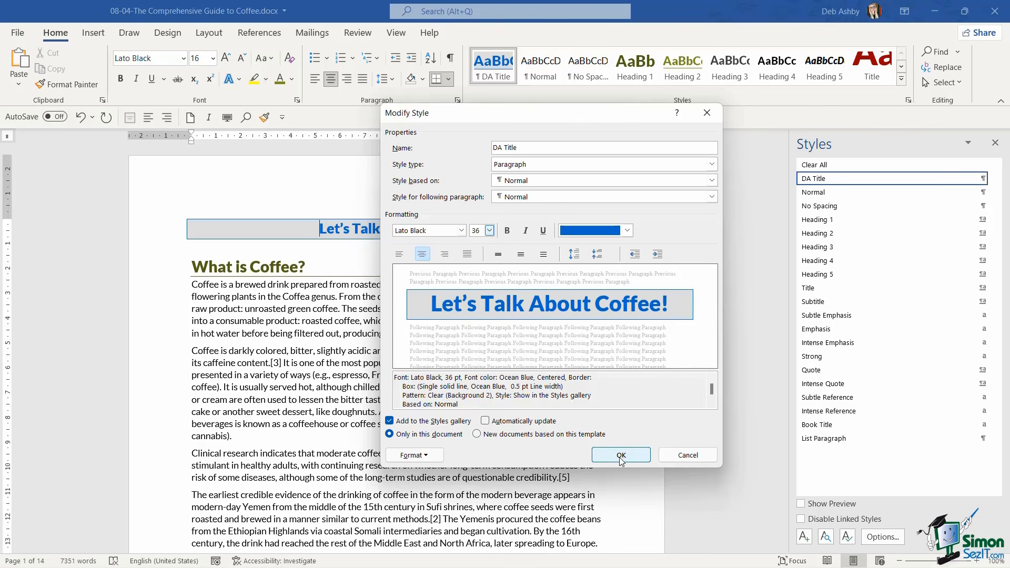
left_click(488, 332)
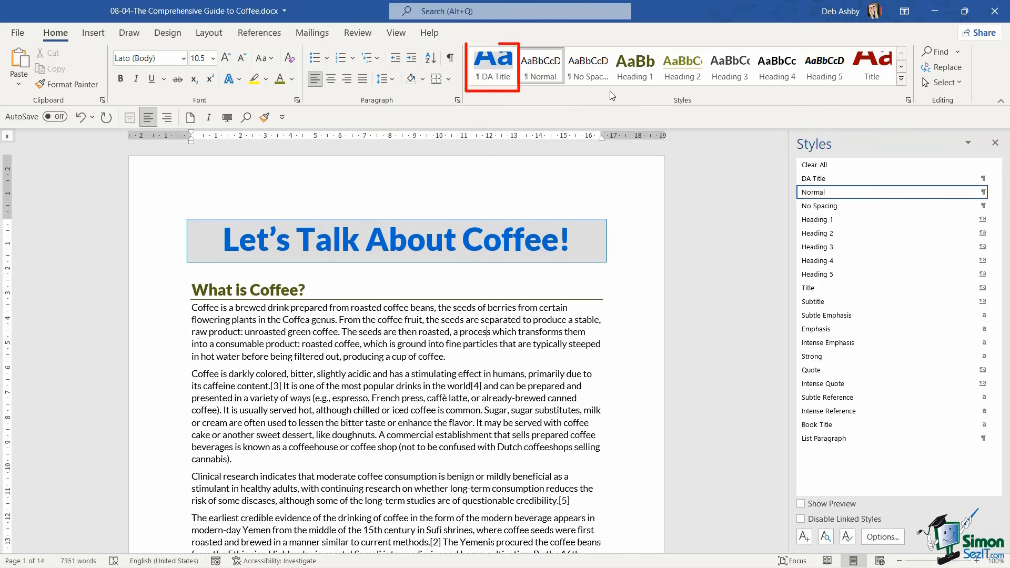
Check for DA Title in the coffee guide's style gallery and in the full style gallery of a new blank document
left_click(499, 78)
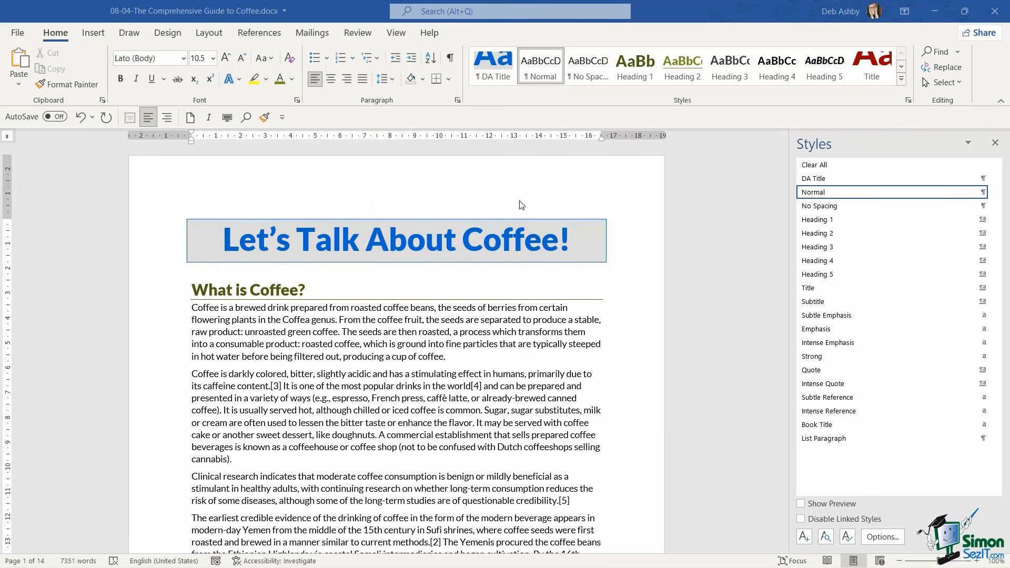
key("ctrl+n")
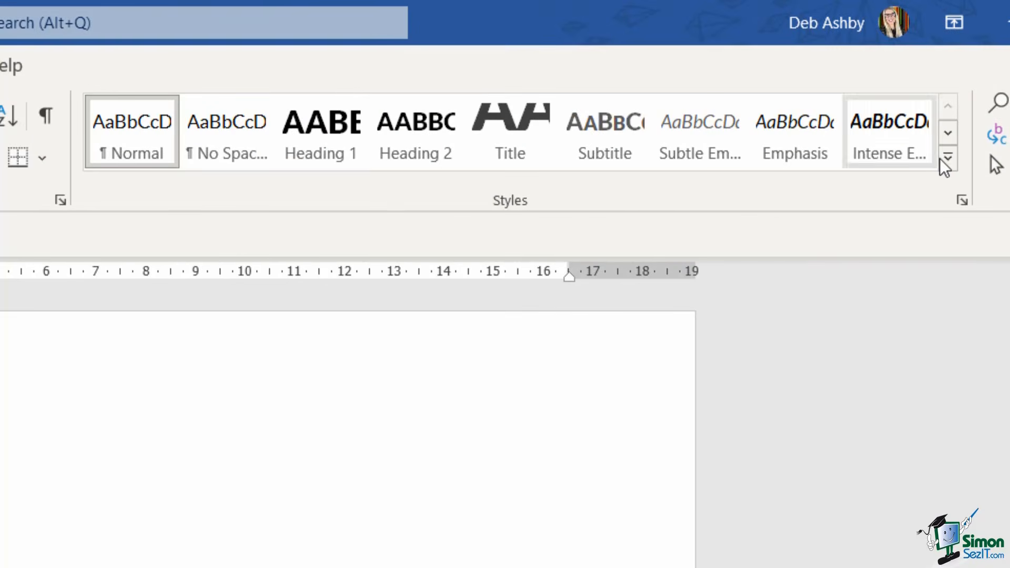
left_click(941, 159)
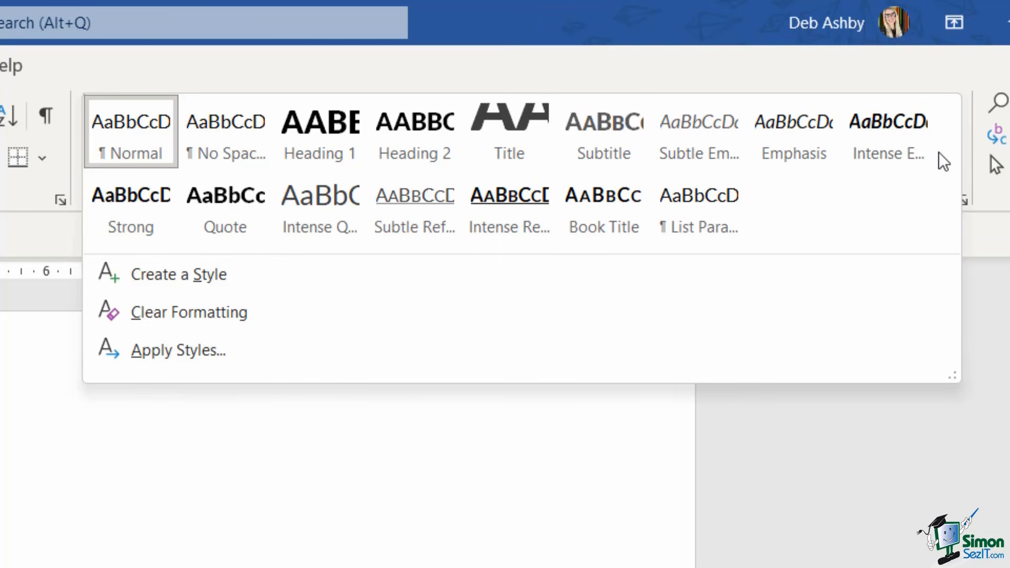
left_click(304, 245)
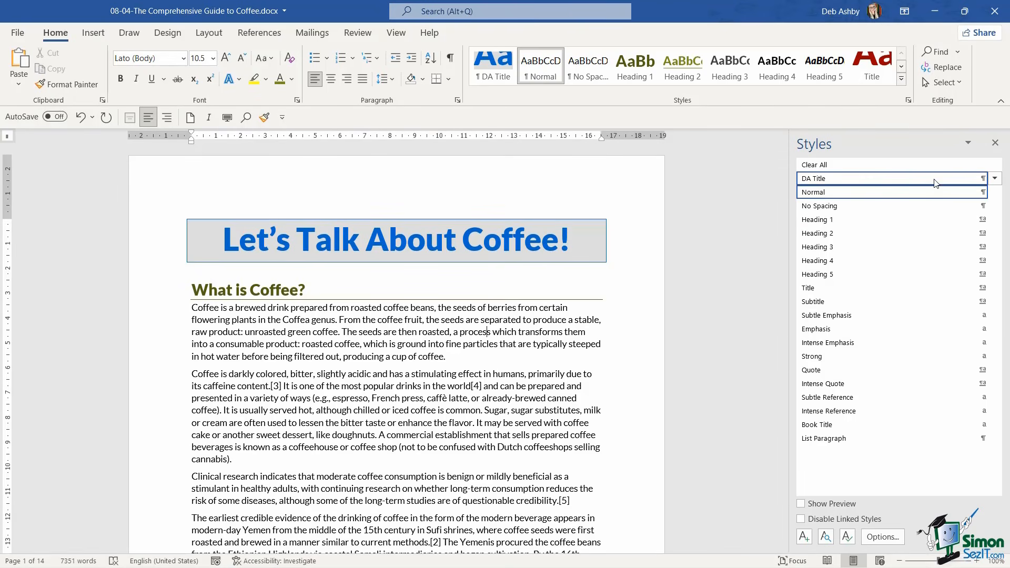
Modify the DA Title style to be available in new documents based on this template
left_click(995, 179)
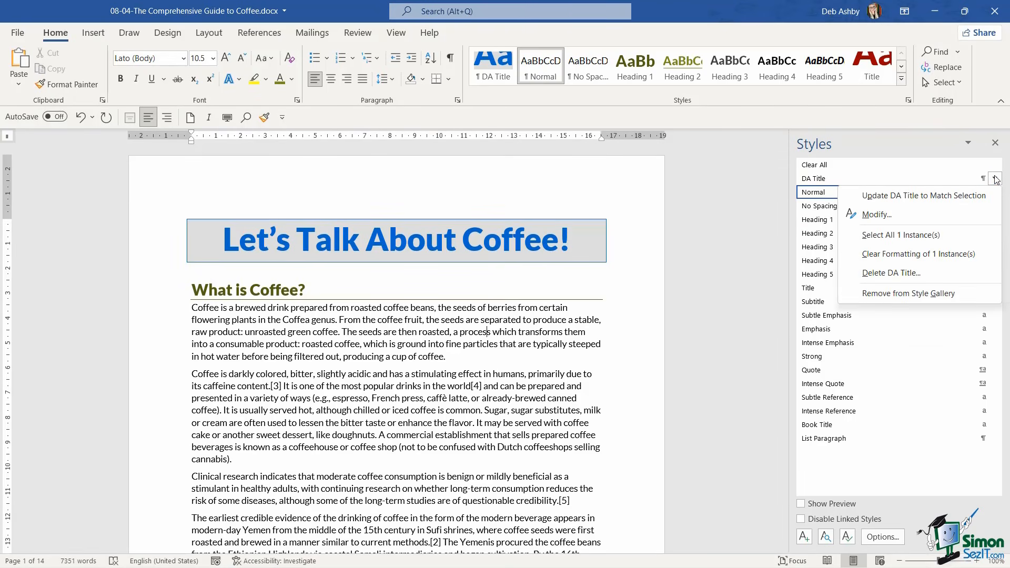
left_click(906, 217)
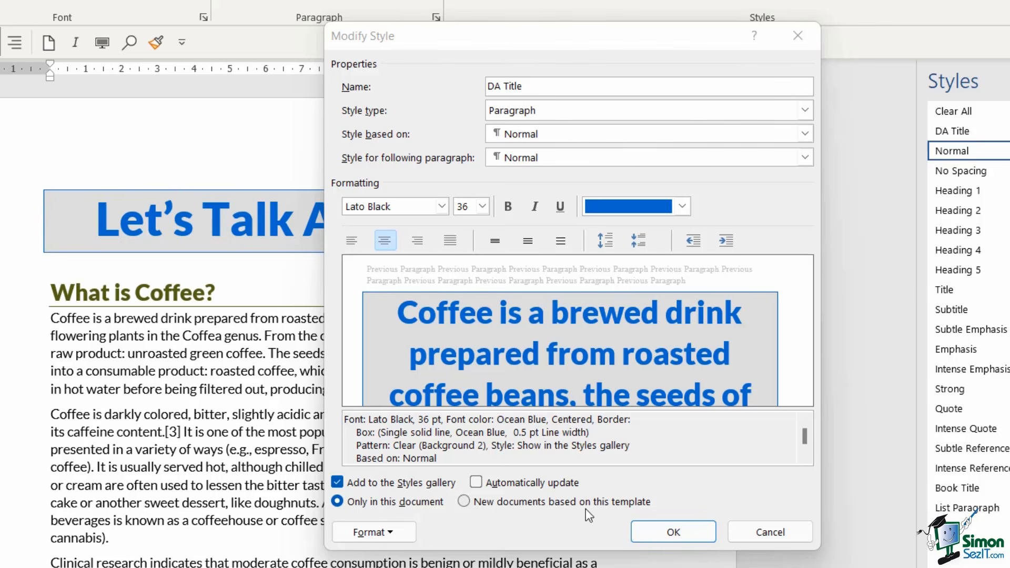
left_click(464, 501)
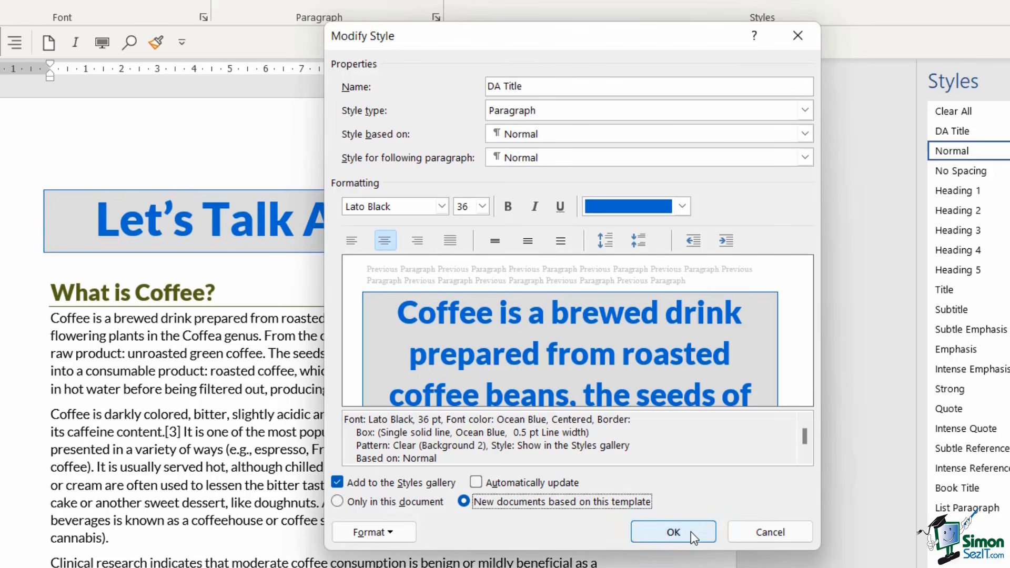
left_click(690, 531)
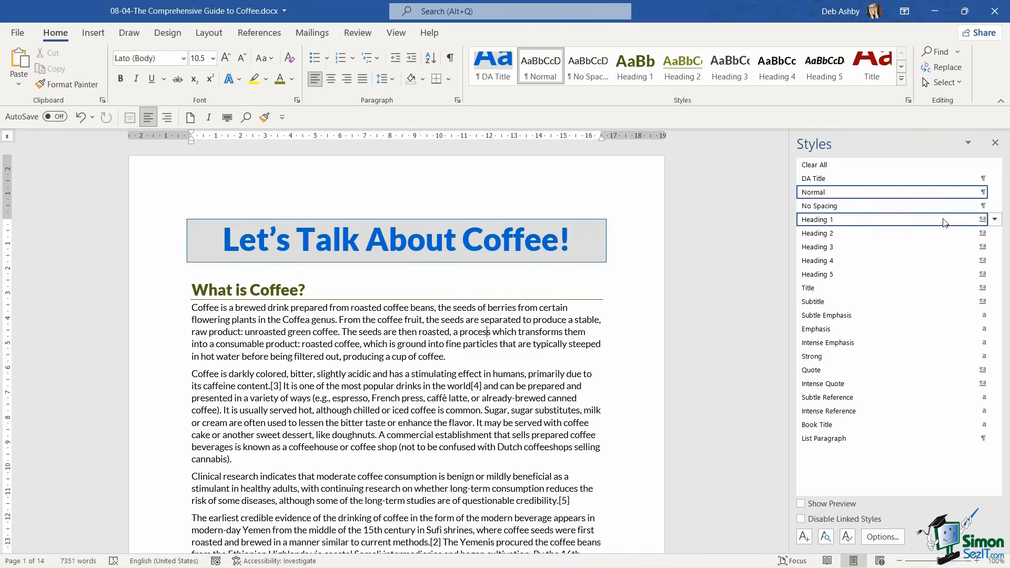
Make the customized Heading 1 style available in new documents based on this template
left_click(996, 221)
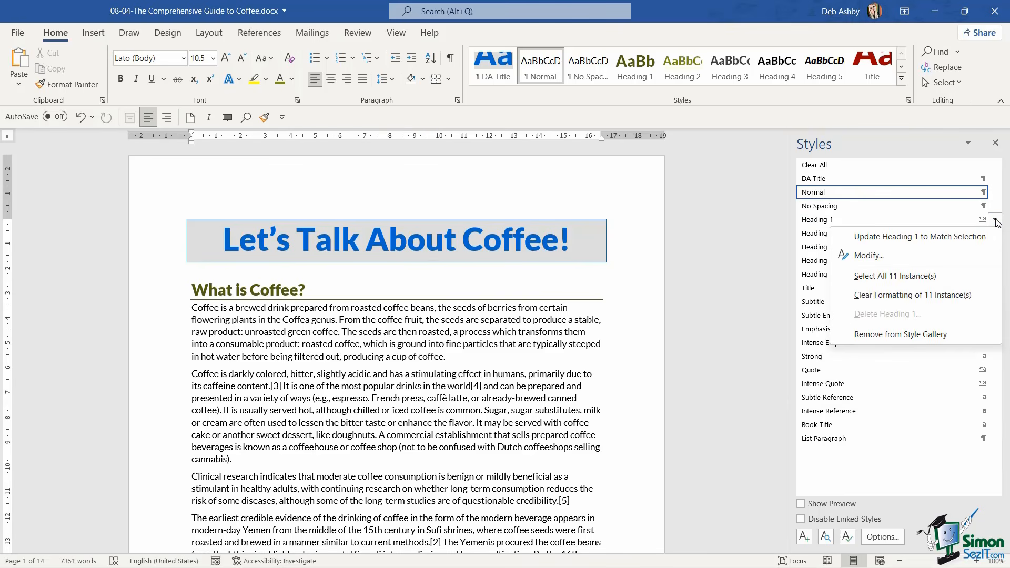
left_click(885, 255)
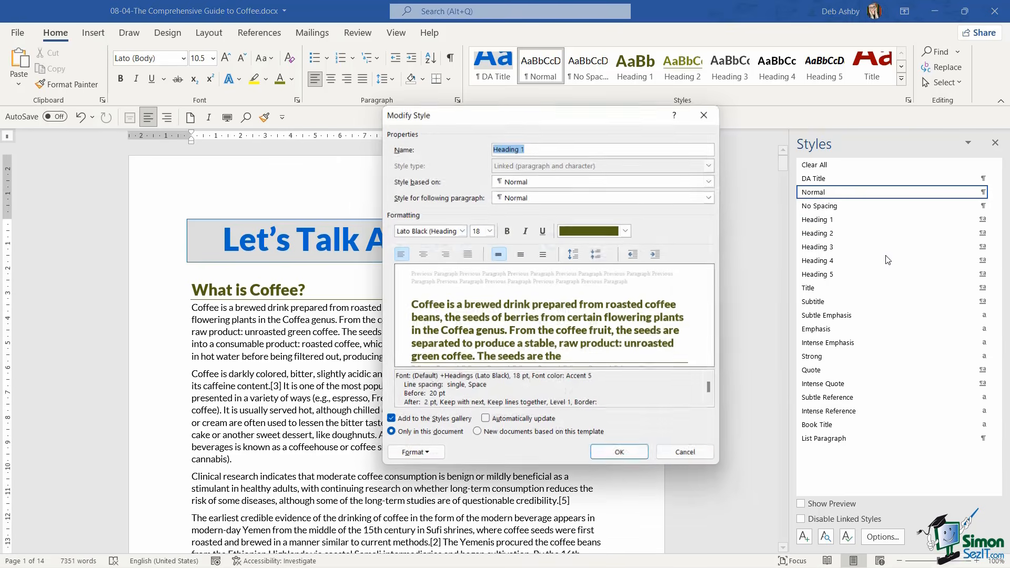
left_click(499, 435)
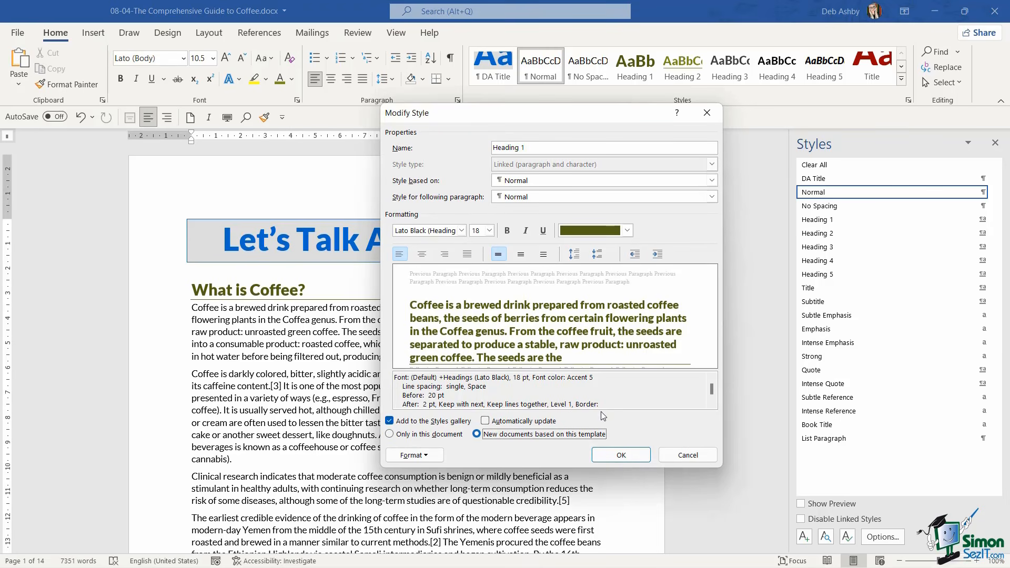
left_click(620, 454)
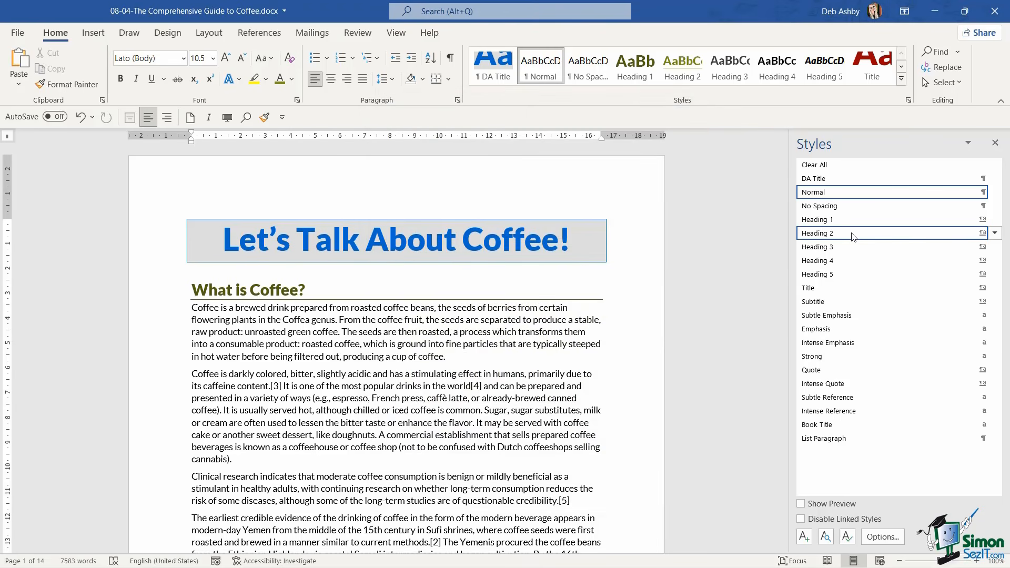
Make the customized Heading 2 style available in new documents based on this template
left_click(995, 234)
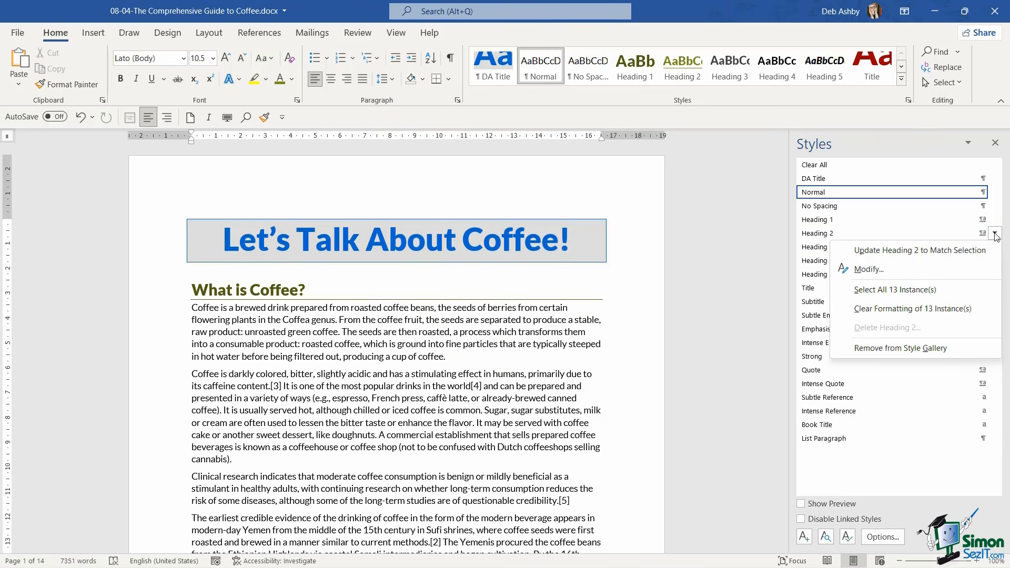
left_click(911, 271)
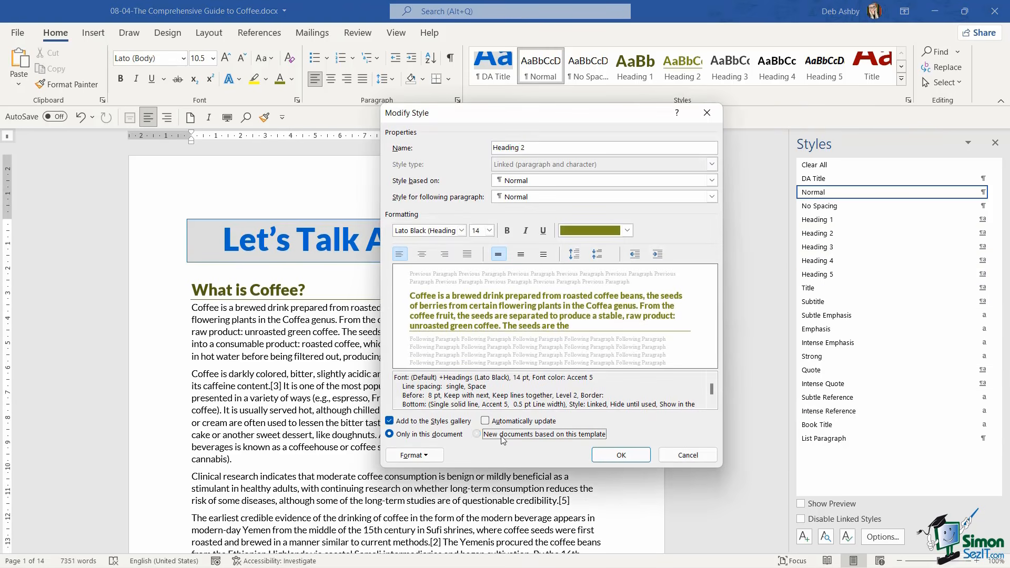
left_click(621, 455)
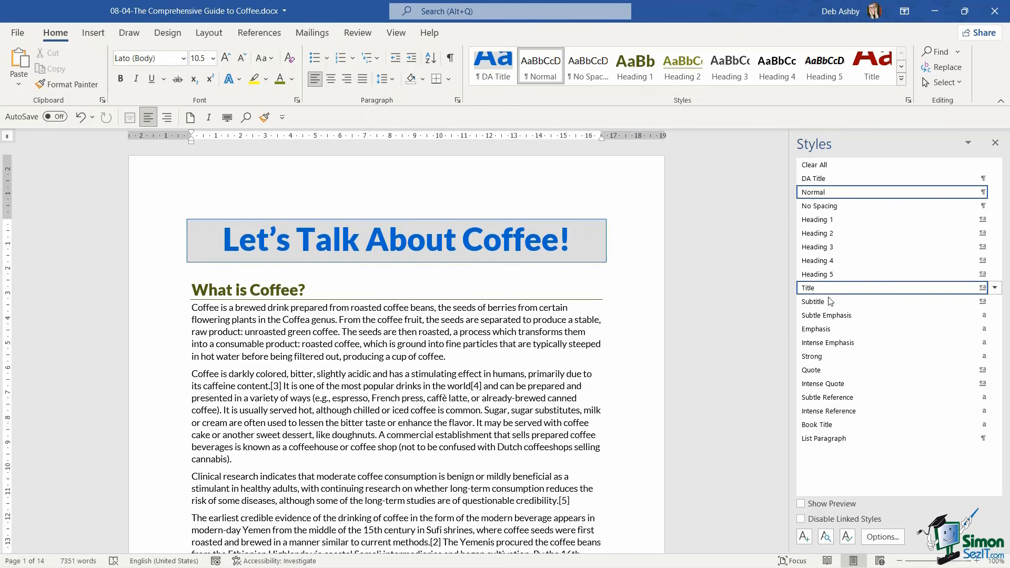
Make the built-in Title style's formatting available in new documents based on this template
left_click(996, 288)
left_click(888, 324)
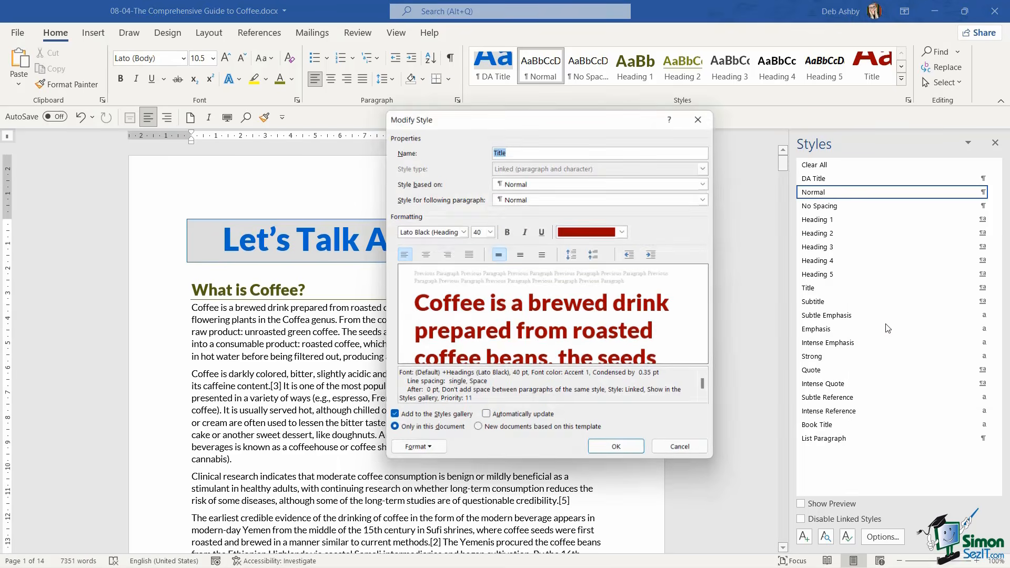
left_click(496, 434)
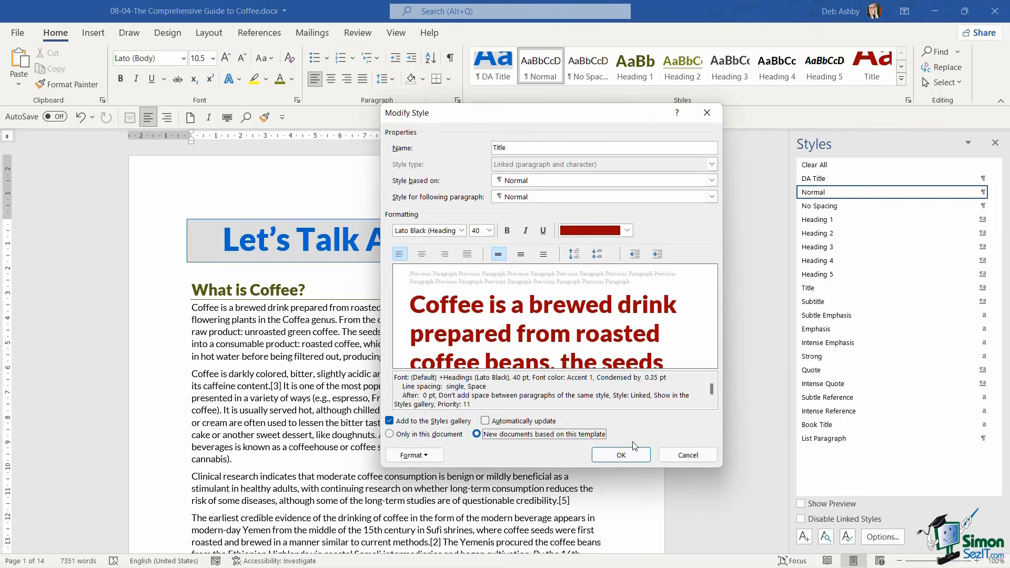
left_click(622, 454)
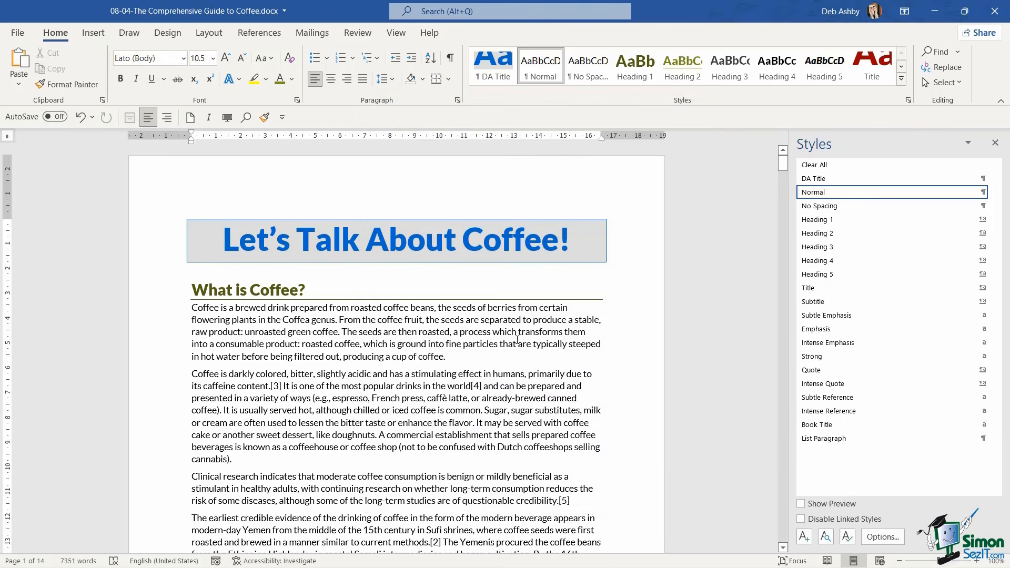
Create a new blank document
key("ctrl+n")
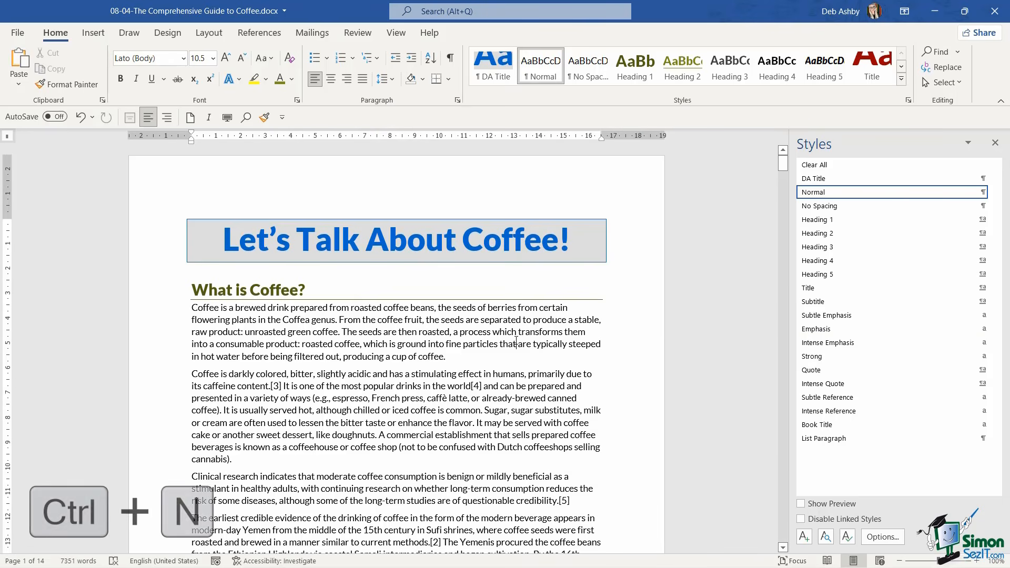